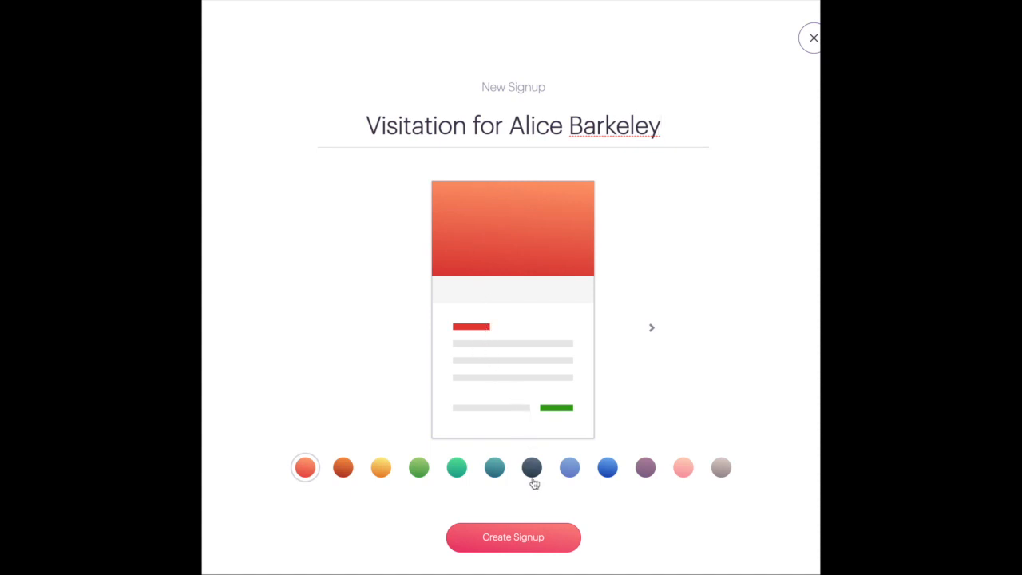
Give the new visitation signup's design the dark slate colour
left_click(532, 467)
Create the visitation signup as a draft event page
left_click(529, 550)
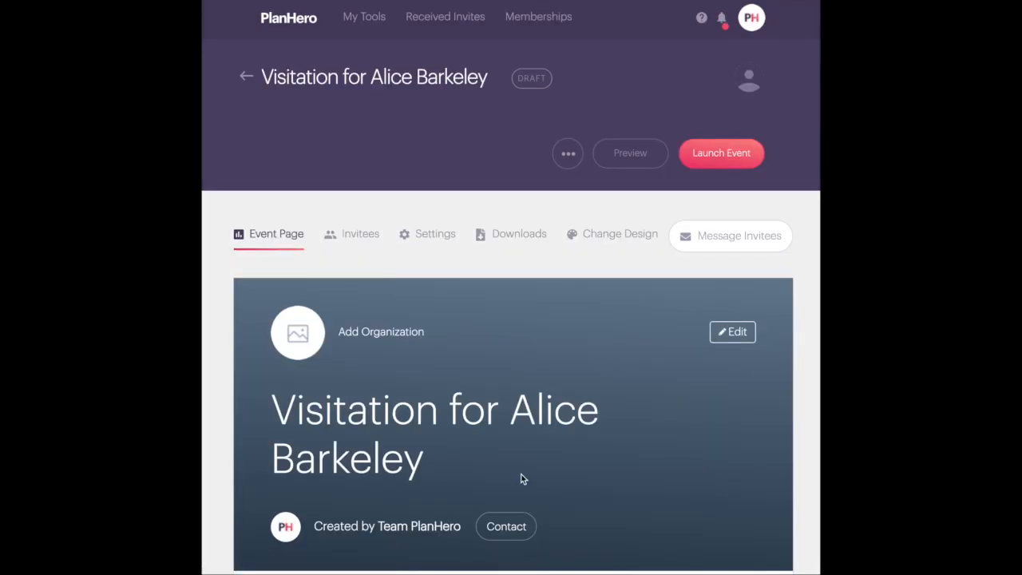
scroll(549, 345, "down", 4)
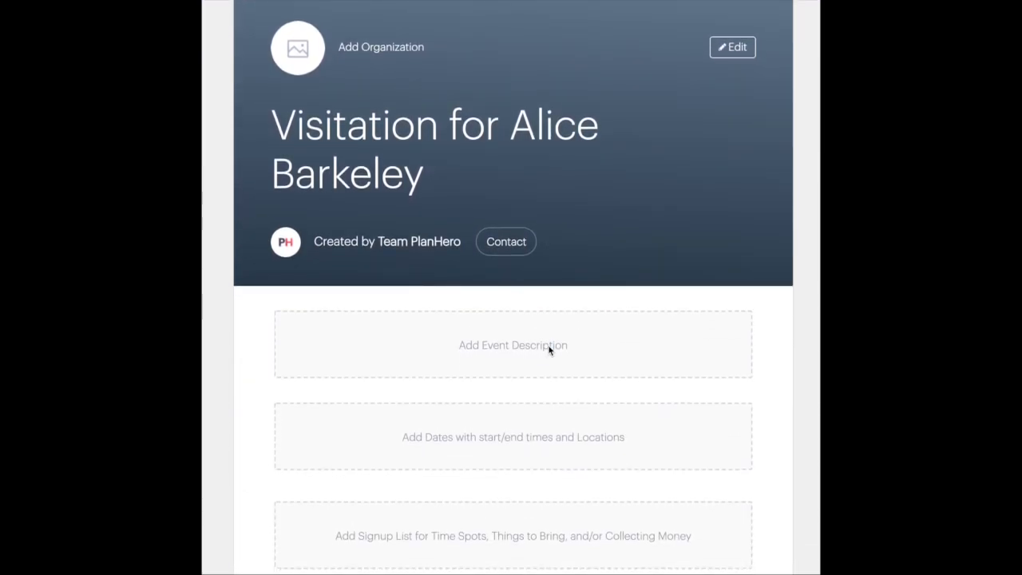
scroll(549, 350, "up", 1)
Look over the event details without changing them, then bring up the Event Description form
left_click(734, 126)
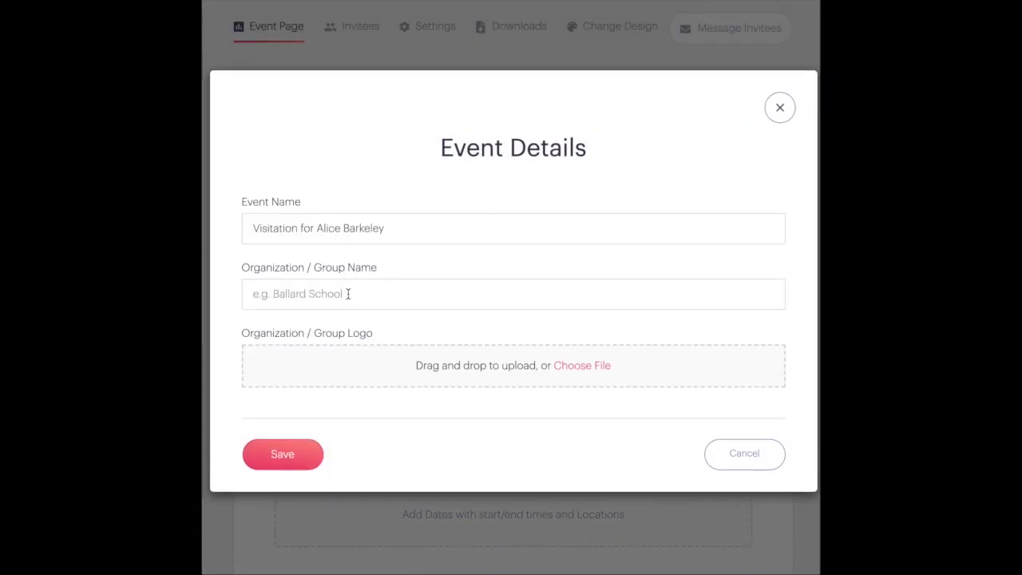
left_click(348, 293)
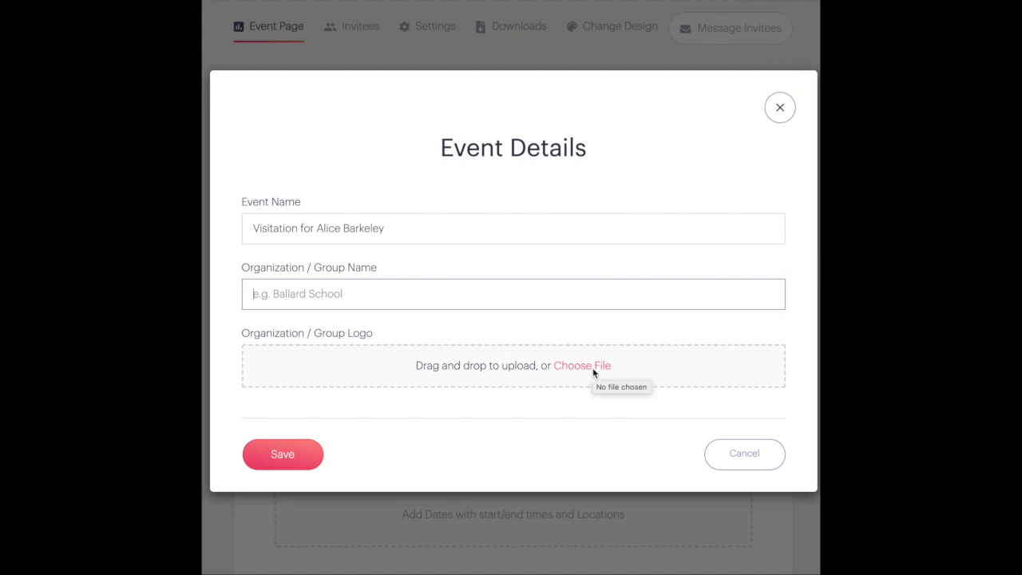
left_click(781, 109)
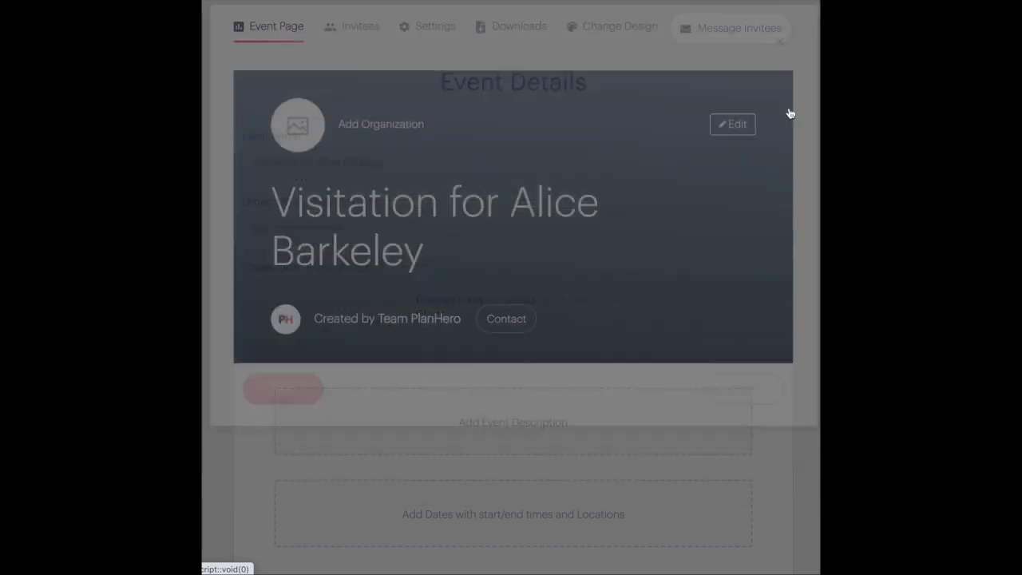
left_click(515, 420)
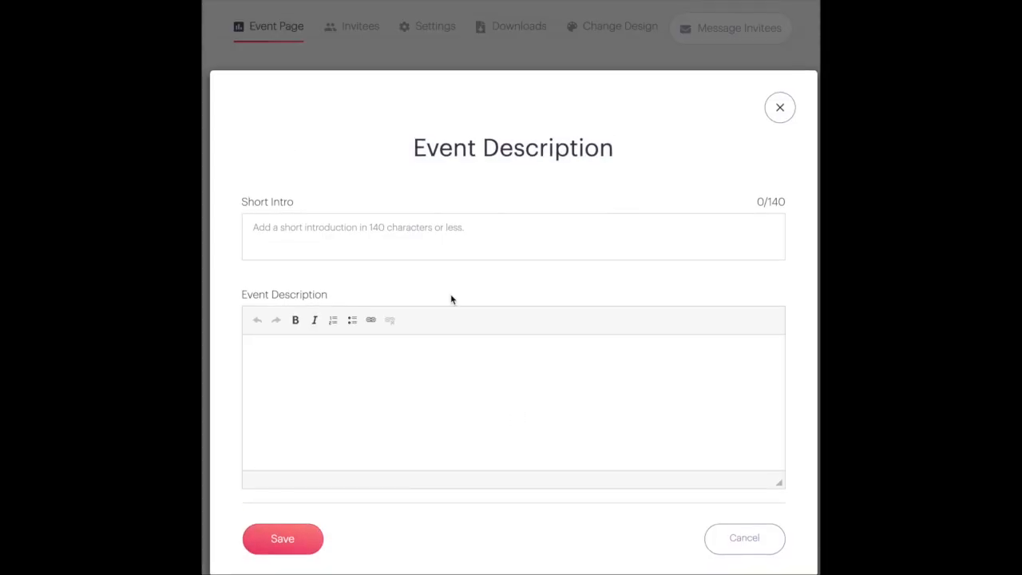
Enter a remembrance short intro naming the deceased, paste the social-distancing description with visitor rules, and save
left_click(430, 228)
left_click(377, 359)
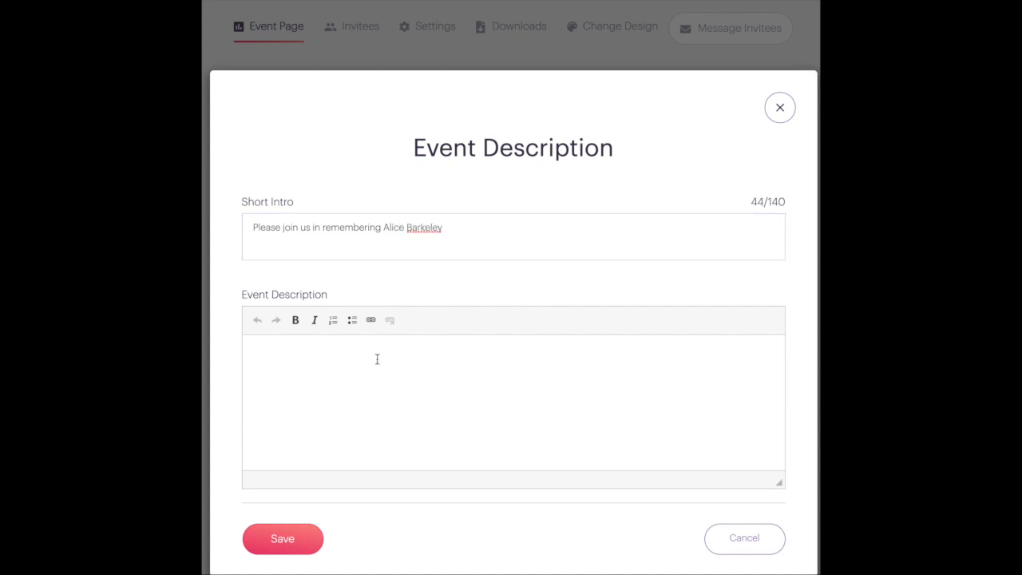
type("Please note that we must comply with local regulations for social distancing. By signing up, you agree to: arrive on time and leave on time stand no closer to another mourner than six (6) feet wear a protective face mask throughout your visit not enter the funeral home if you are COVID-19 positive or are suffering from any possible COVID-19 symptoms or exposure (e.g. fever, lack of taste, cough...more CDC symptoms here.) Thank you for your cooperation during these challenging times, Ron")
scroll(377, 359, "up", 2)
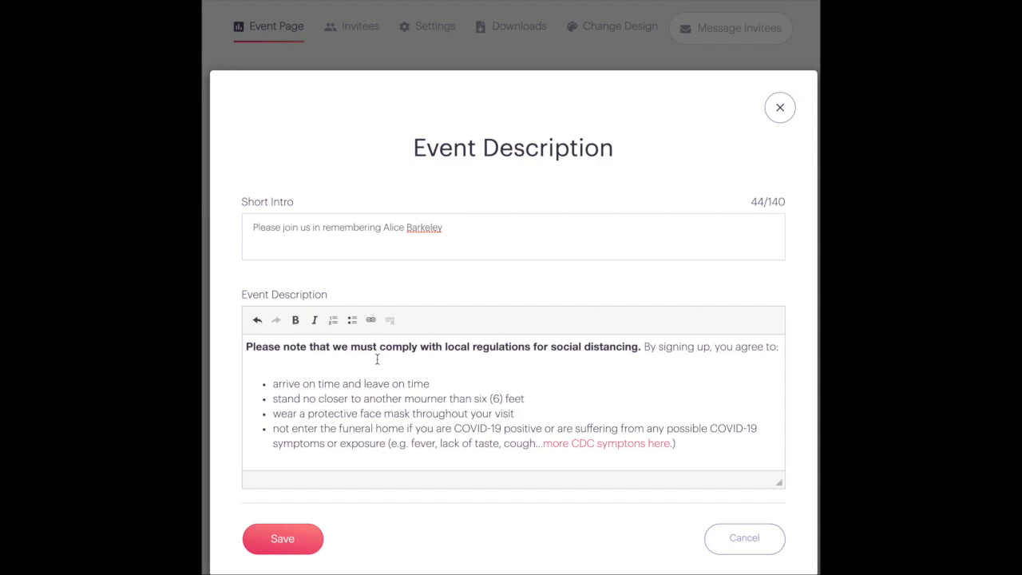
scroll(377, 359, "down", 3)
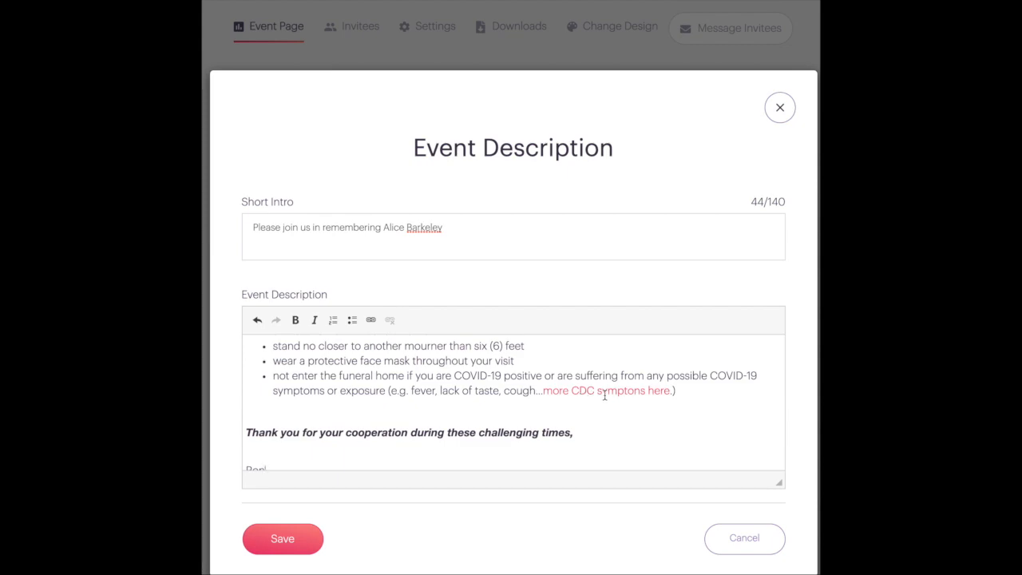
scroll(643, 394, "down", 1)
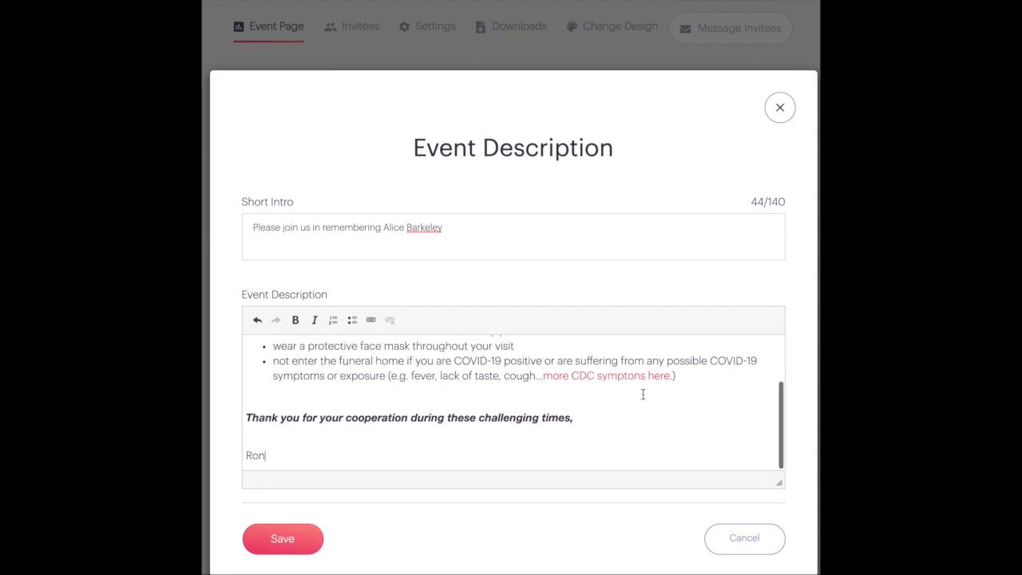
scroll(643, 393, "up", 5)
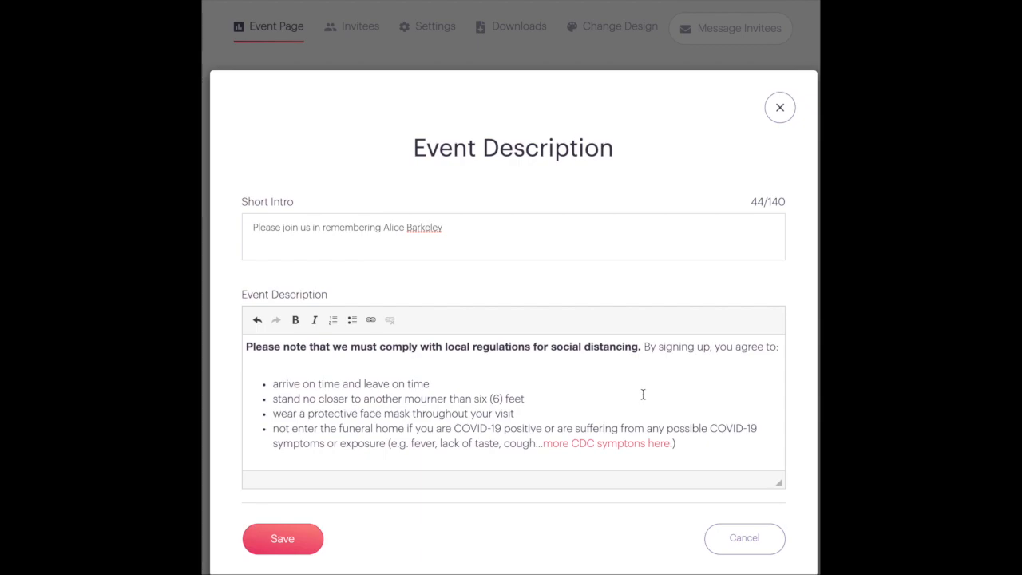
left_click(283, 539)
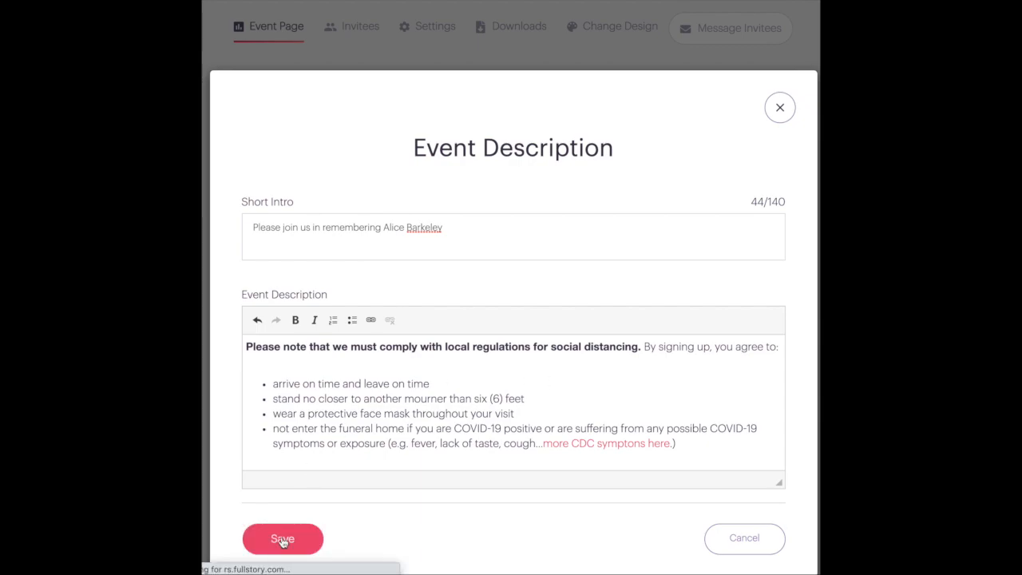
Add a new date entry for Tuesday, November 24, 2020
scroll(384, 512, "down", 5)
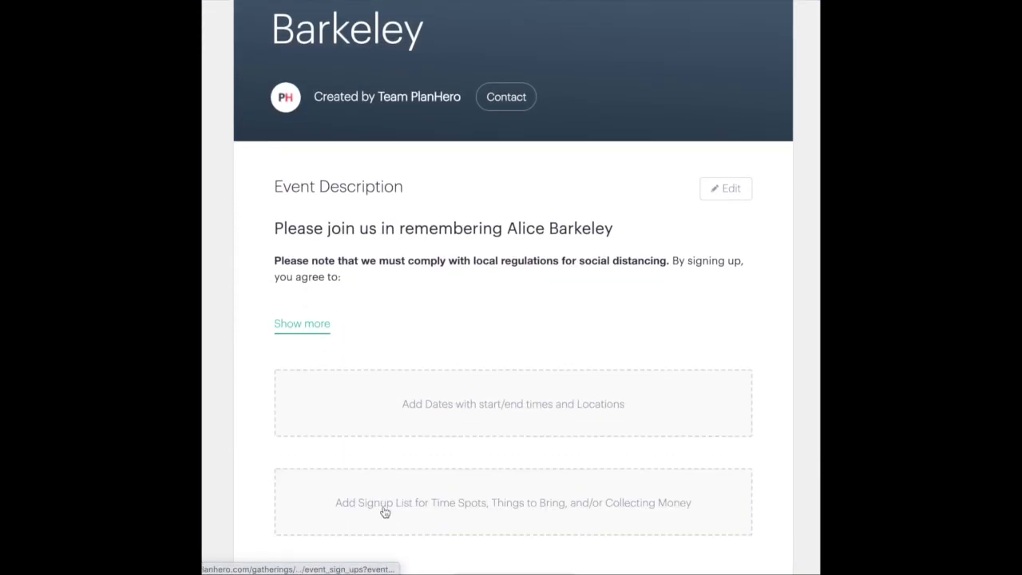
left_click(296, 324)
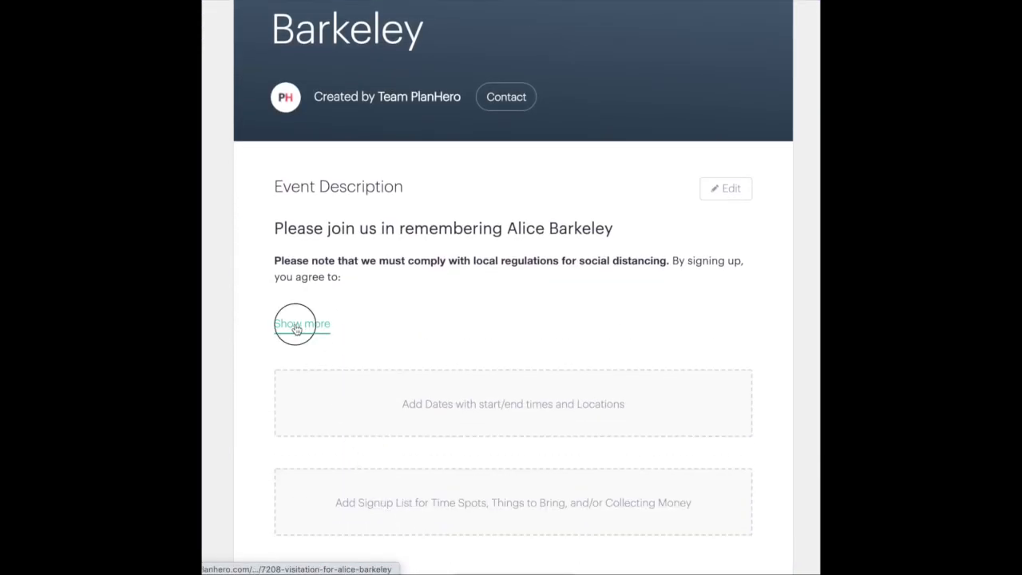
left_click(301, 489)
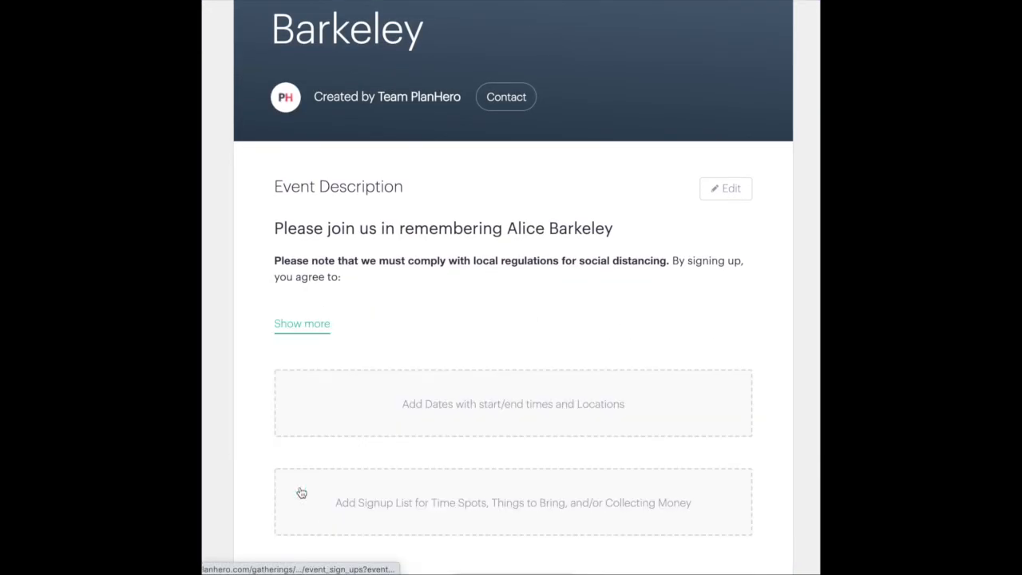
left_click(510, 406)
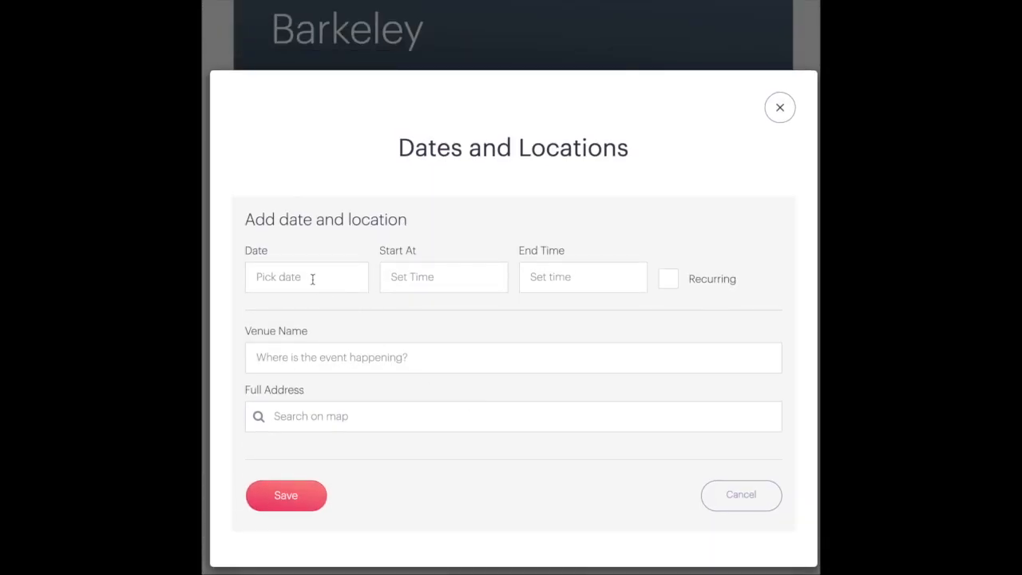
left_click(312, 279)
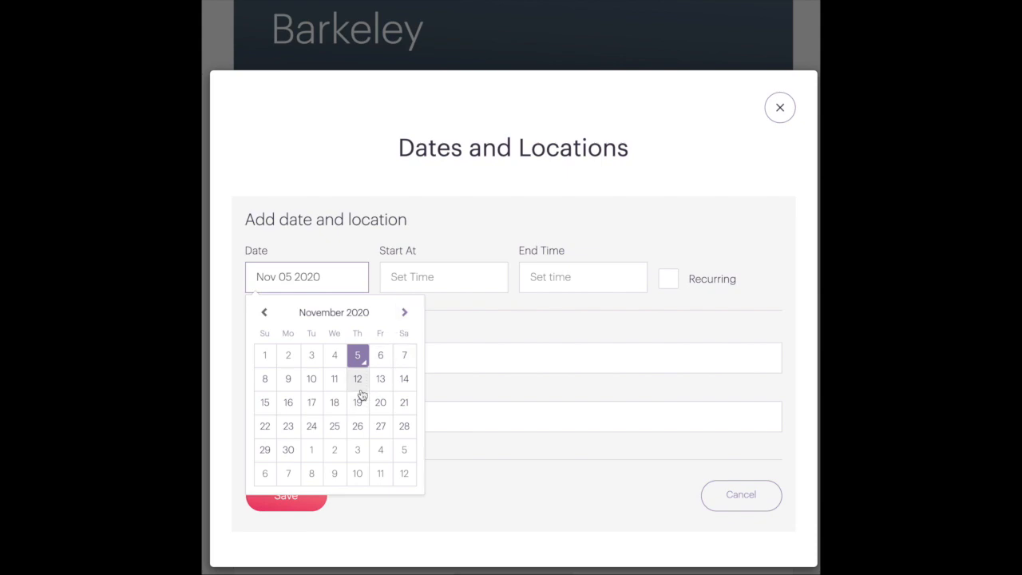
left_click(311, 428)
Set the start time to 11:00 AM
left_click(433, 277)
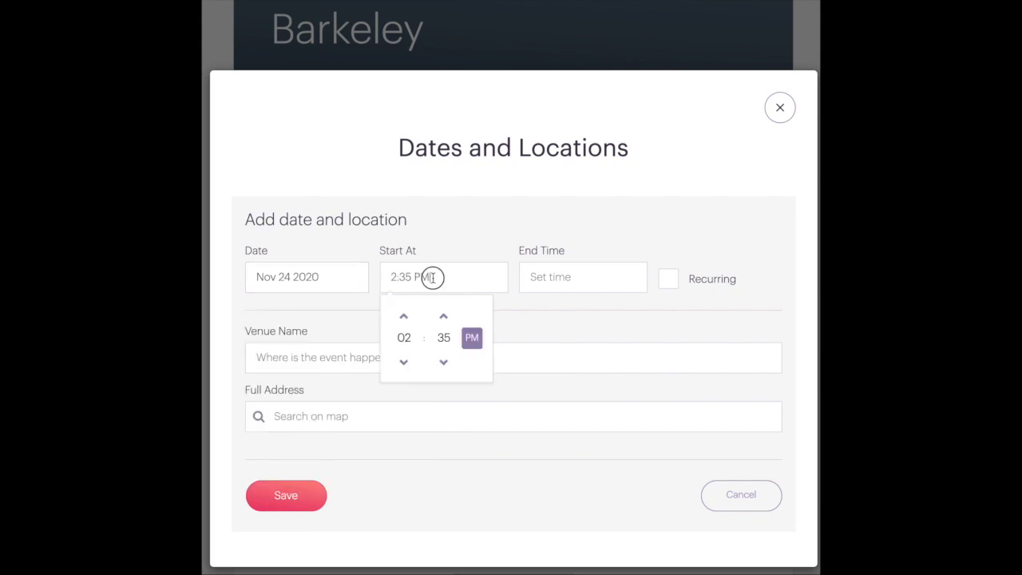
left_click(405, 338)
left_click(472, 356)
left_click(444, 338)
left_click(399, 313)
left_click(472, 338)
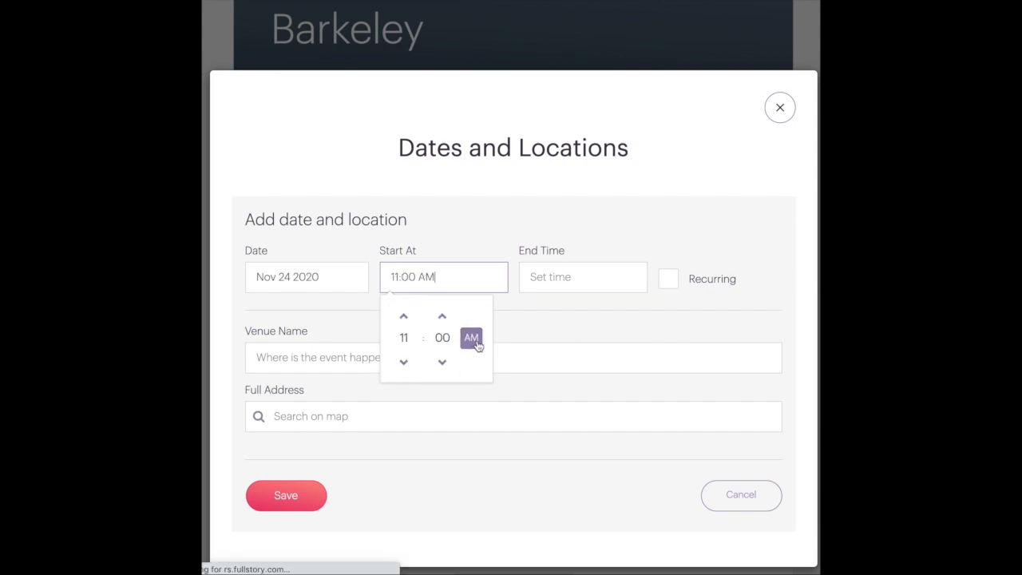
Set the end time to 1:00 PM
left_click(584, 277)
left_click(543, 337)
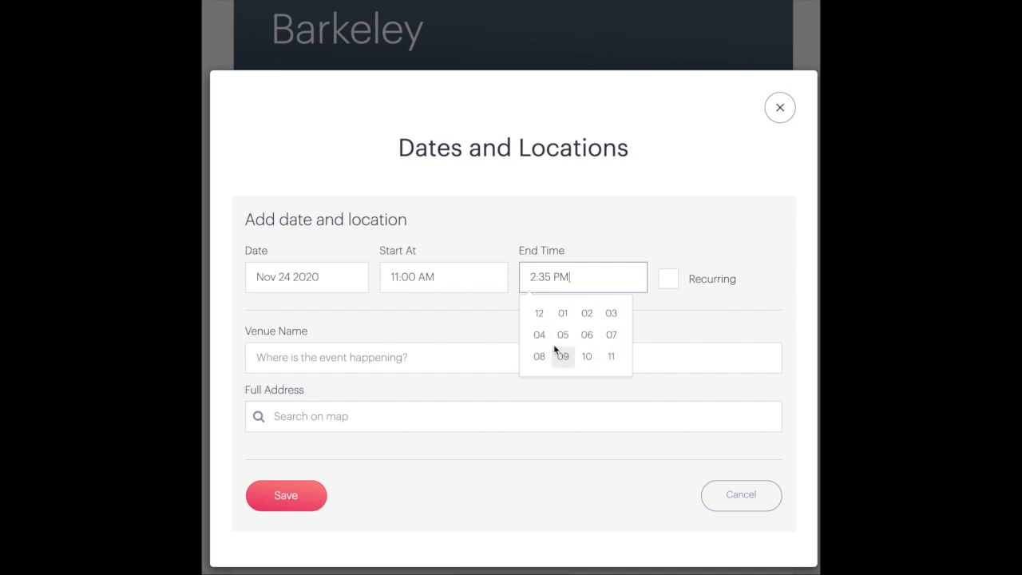
left_click(565, 320)
left_click(583, 337)
left_click(540, 315)
left_click(484, 318)
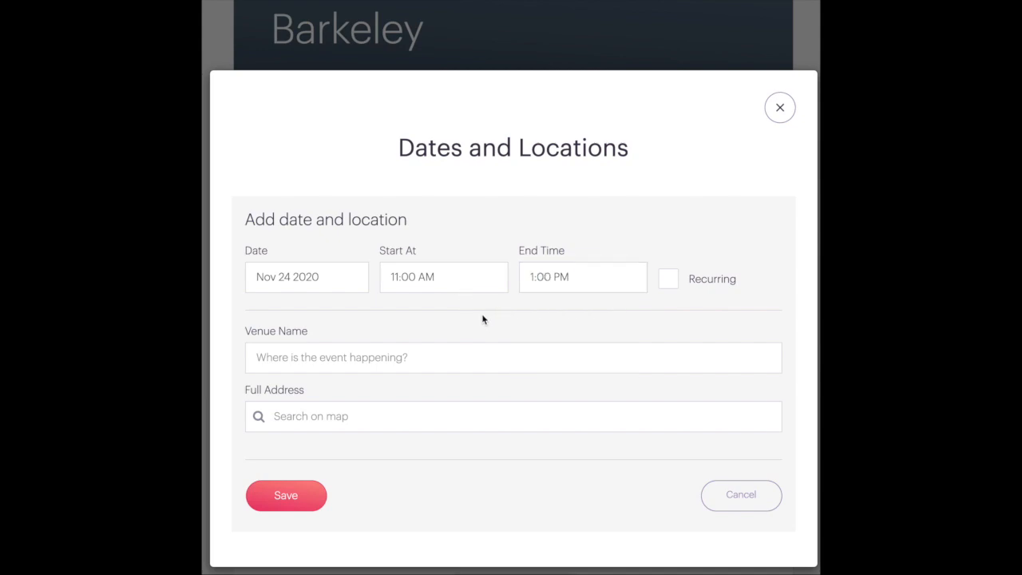
left_click(531, 276)
left_click(544, 338)
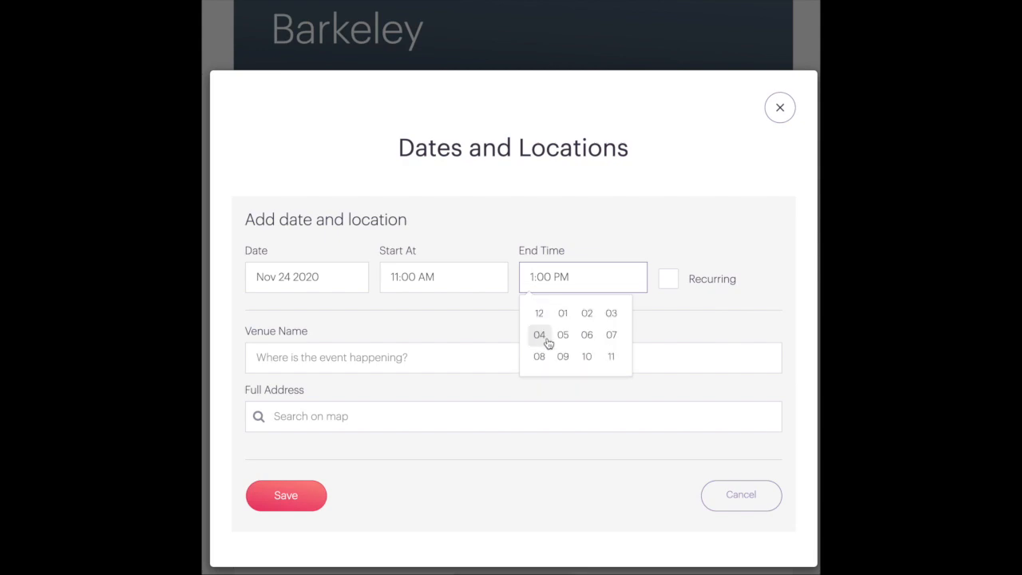
left_click(564, 316)
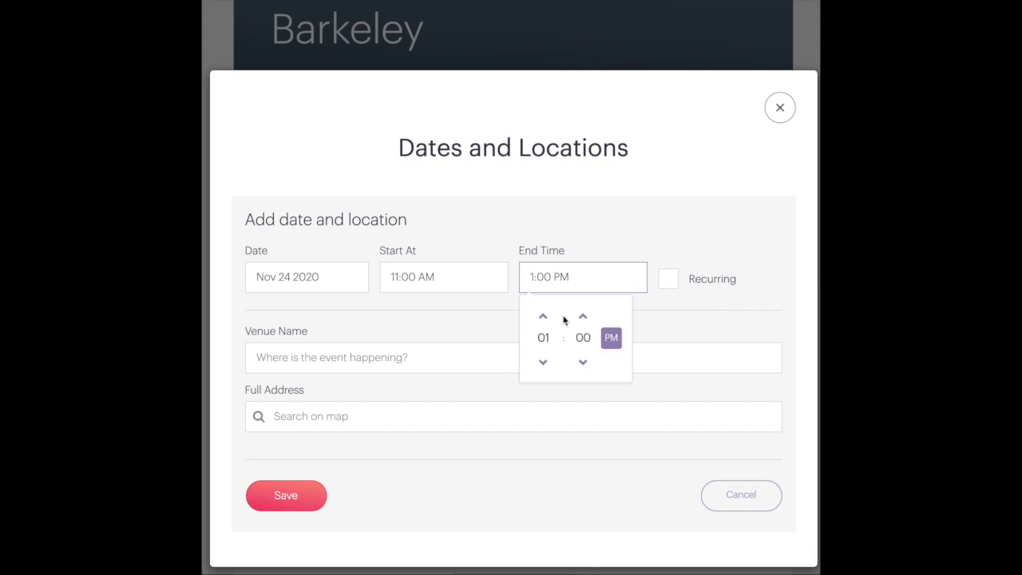
left_click(478, 328)
Enter the venue Atkins & Morrison Funeral Services with its suggested address and save the date
left_click(426, 356)
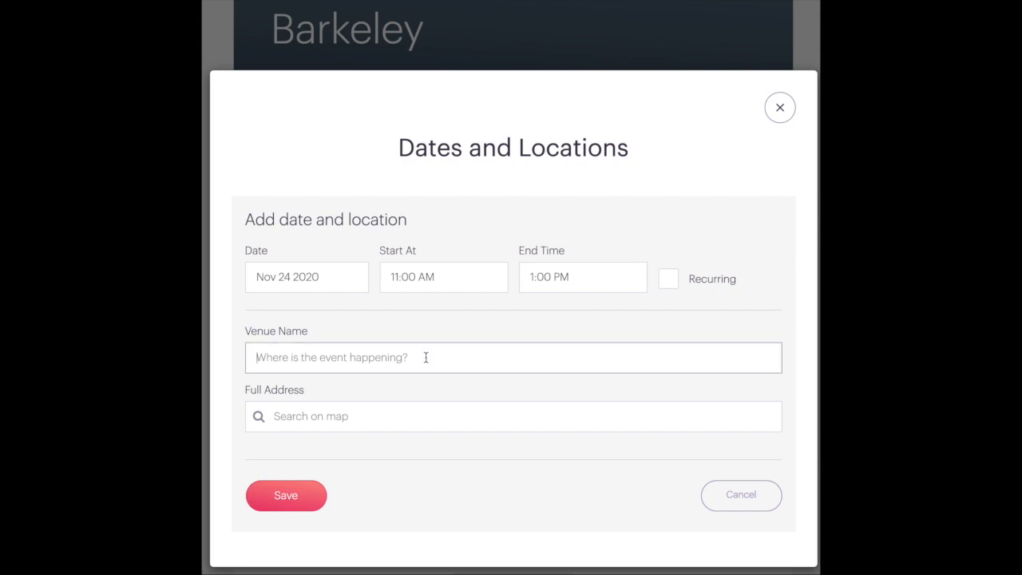
type("Atkins & Morrison Funeral Services")
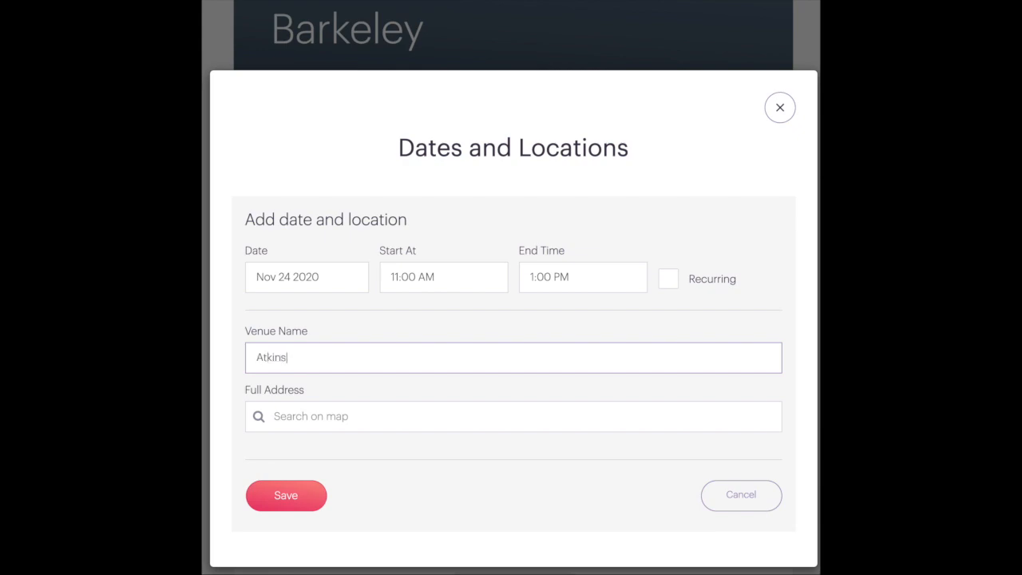
key("Tab")
type("123")
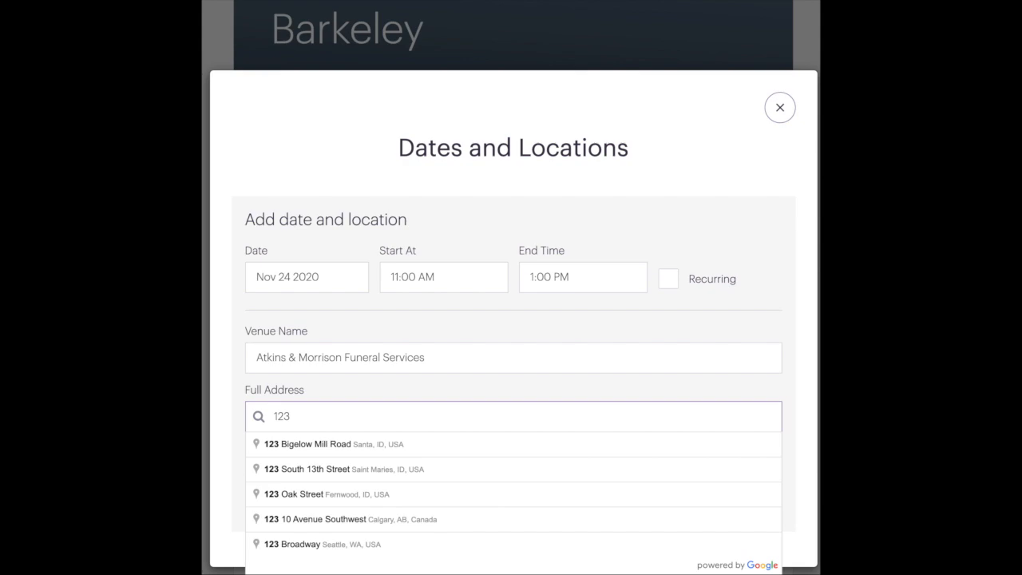
left_click(348, 444)
scroll(310, 489, "down", 4)
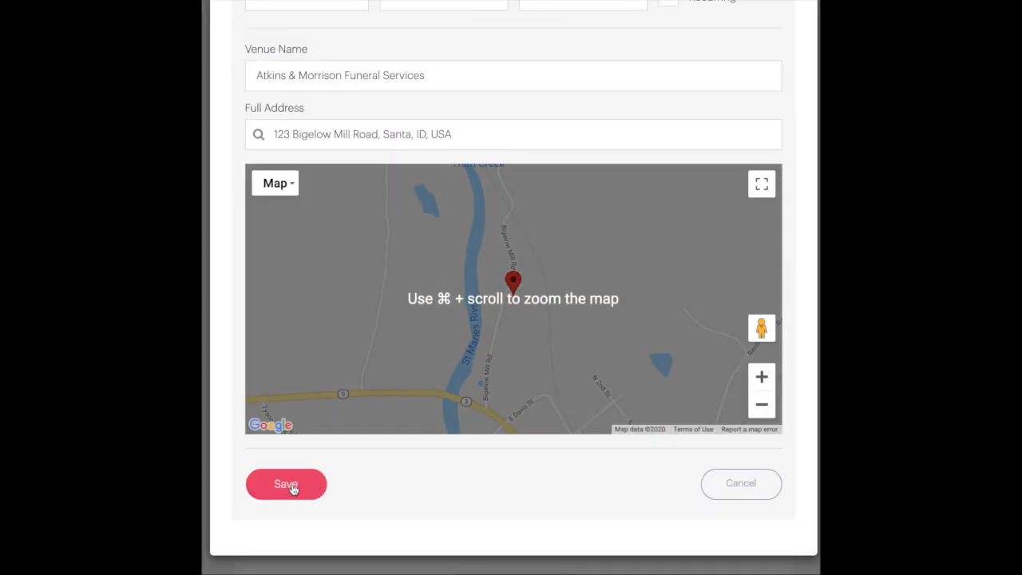
left_click(293, 484)
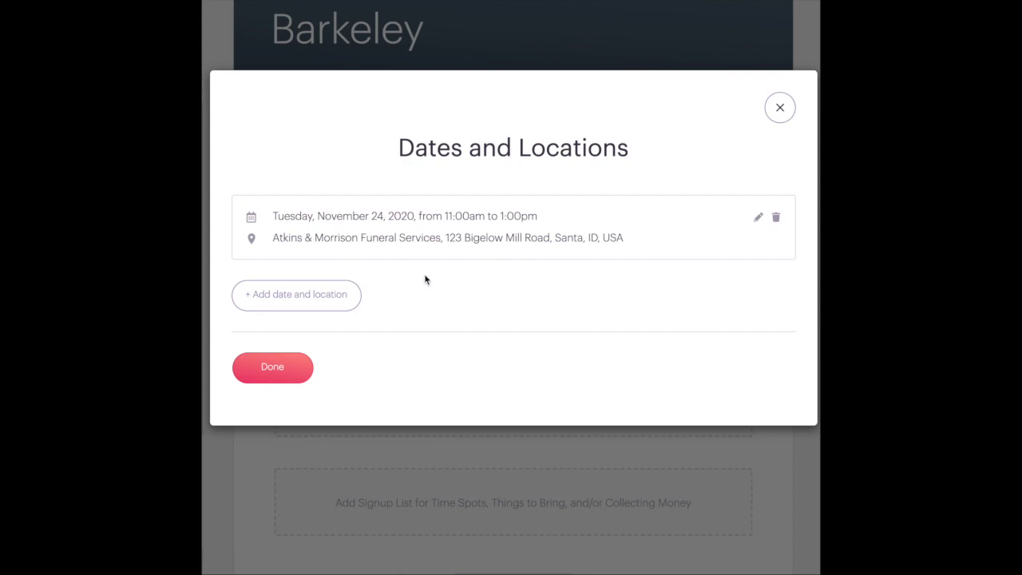
left_click(265, 369)
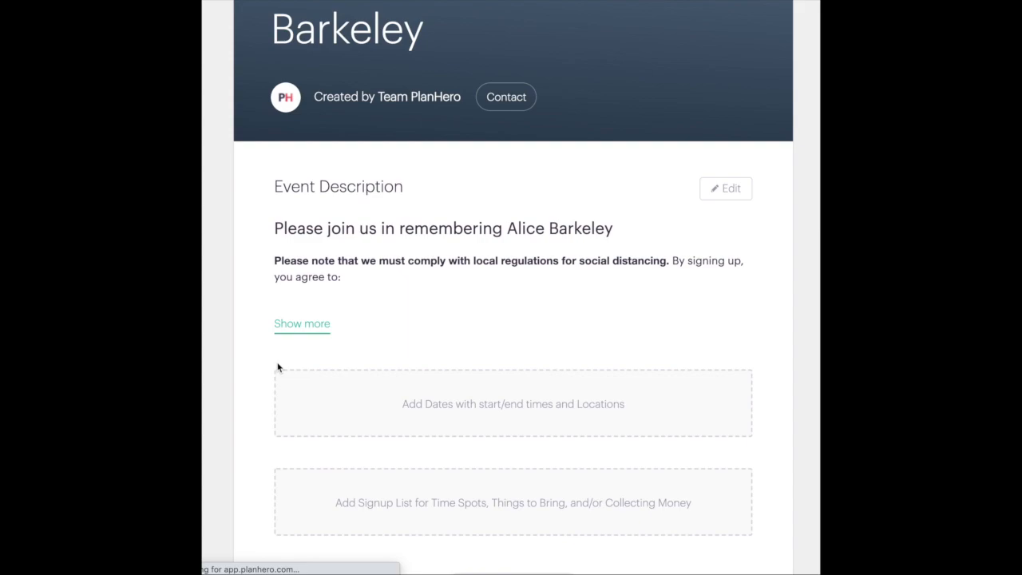
Add a signup list to the event using the time-spots list type
scroll(299, 372, "down", 2)
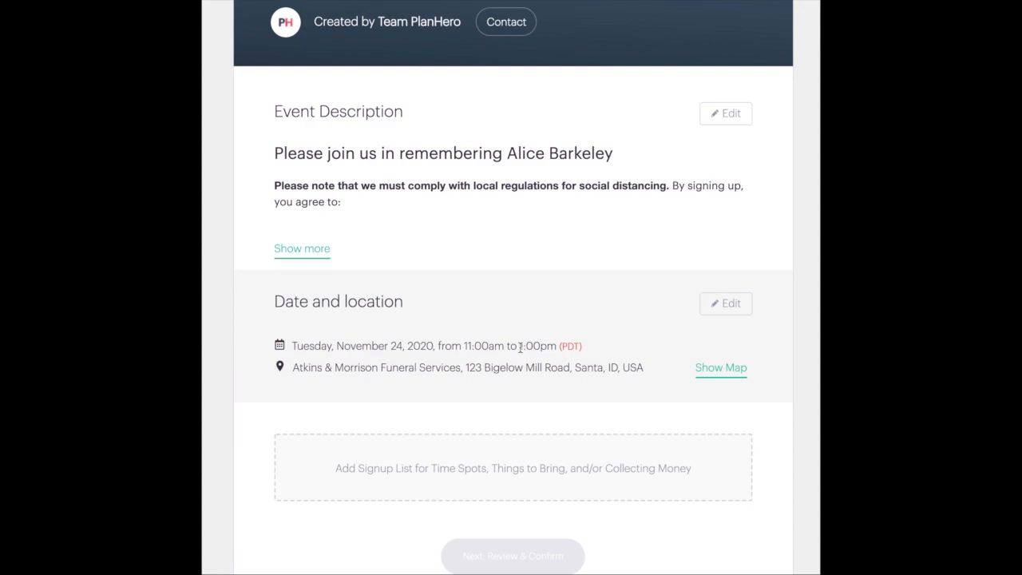
left_click(515, 472)
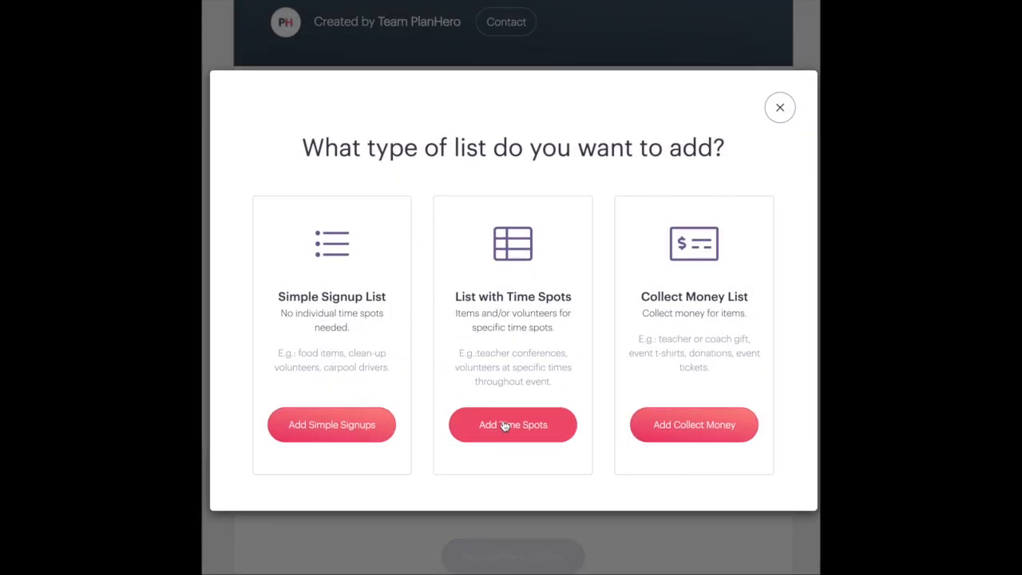
left_click(505, 426)
Title the list 'Atetndance signup' and choose to add time spots at fixed increments
left_click(297, 229)
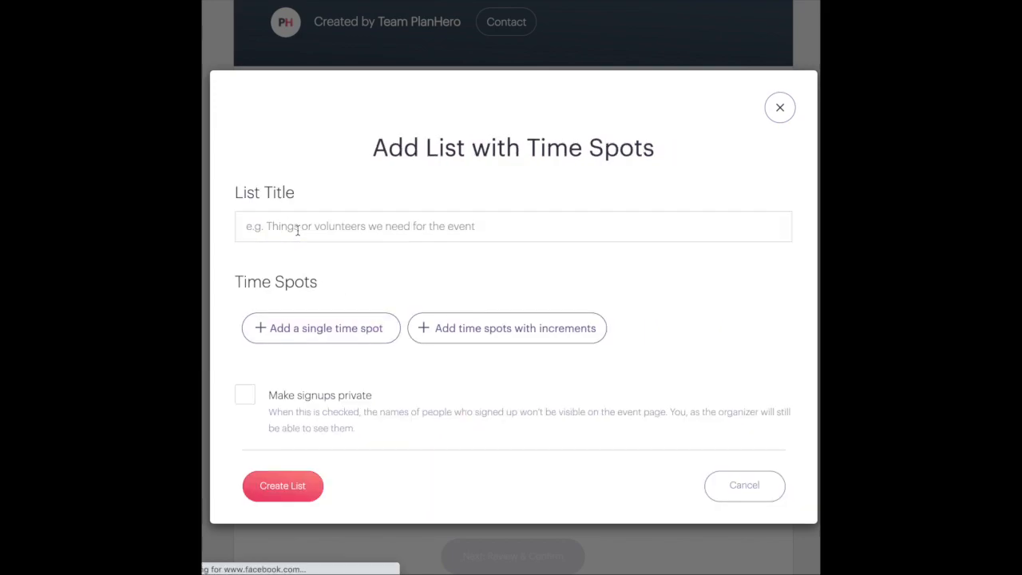
left_click(297, 229)
type("At")
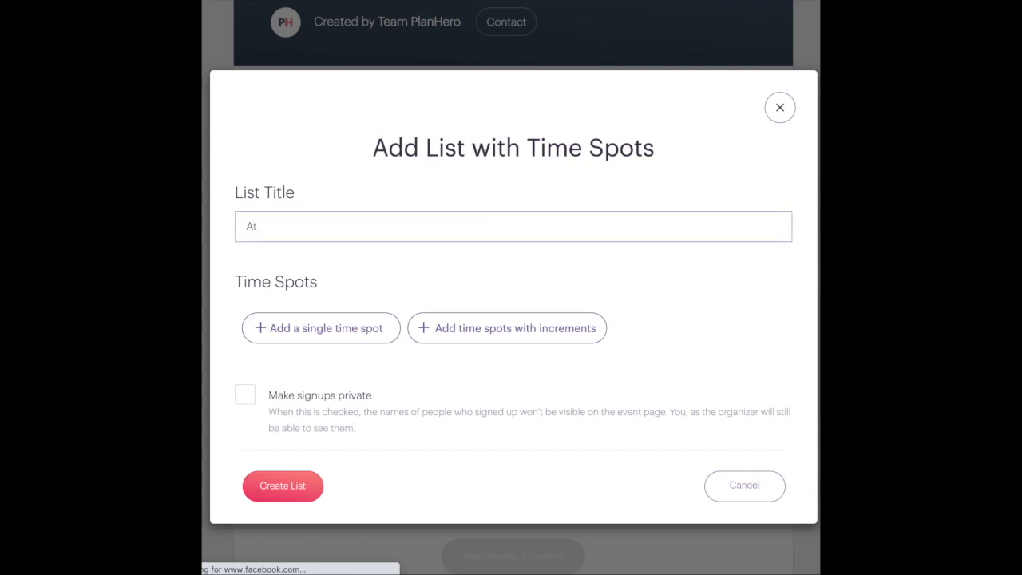
type("etndance signups")
left_click(465, 328)
Set the time spots to run from 11:00 AM to 1:00 PM
left_click(314, 229)
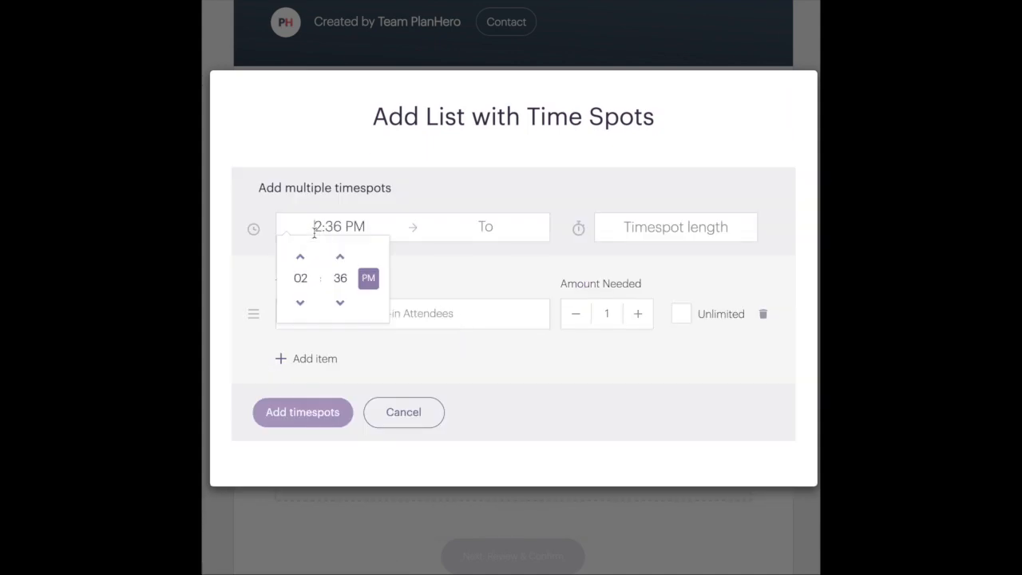
left_click(304, 280)
left_click(368, 297)
left_click(342, 278)
left_click(292, 254)
left_click(368, 278)
left_click(459, 226)
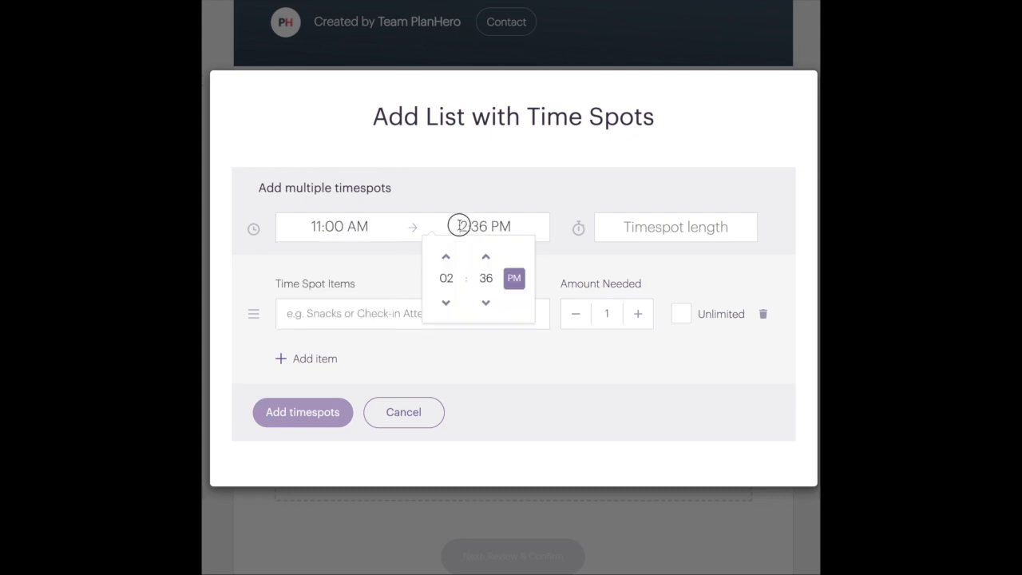
left_click(446, 302)
left_click(486, 278)
left_click(444, 254)
Make each spot 20 minutes long, labelled 'I / we will attend at this', needing 10 people
left_click(629, 227)
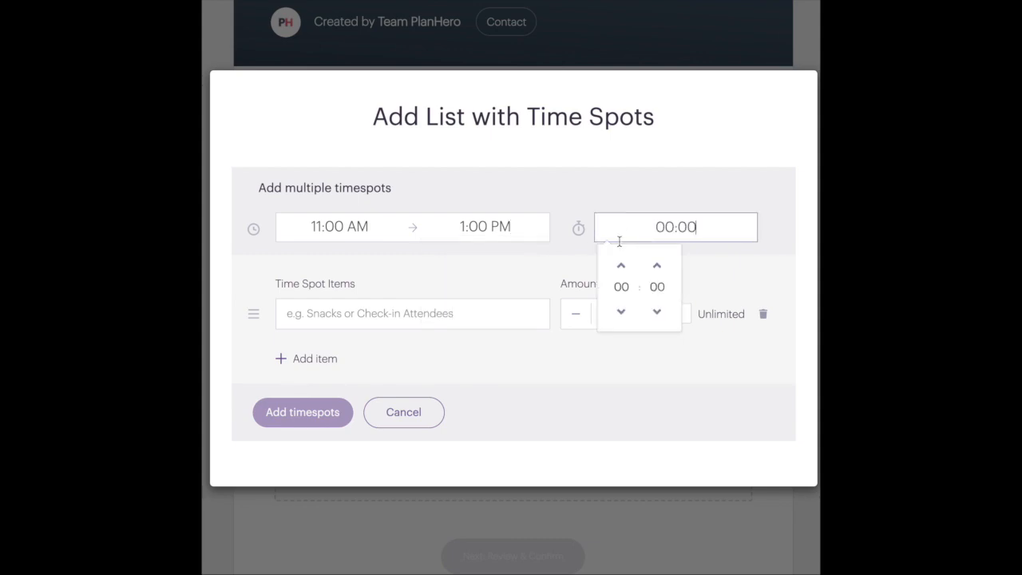
left_click(657, 288)
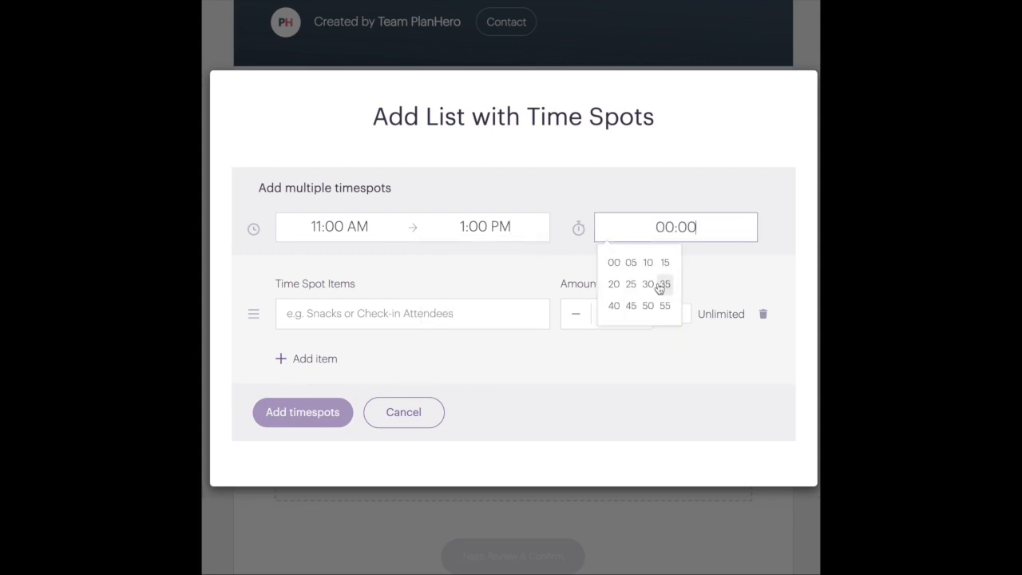
left_click(614, 286)
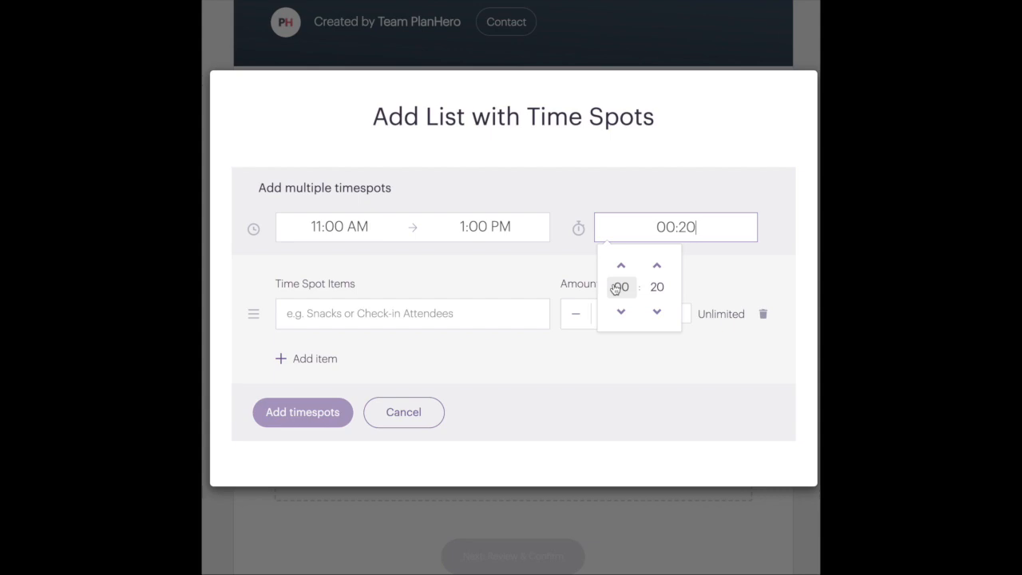
left_click(428, 316)
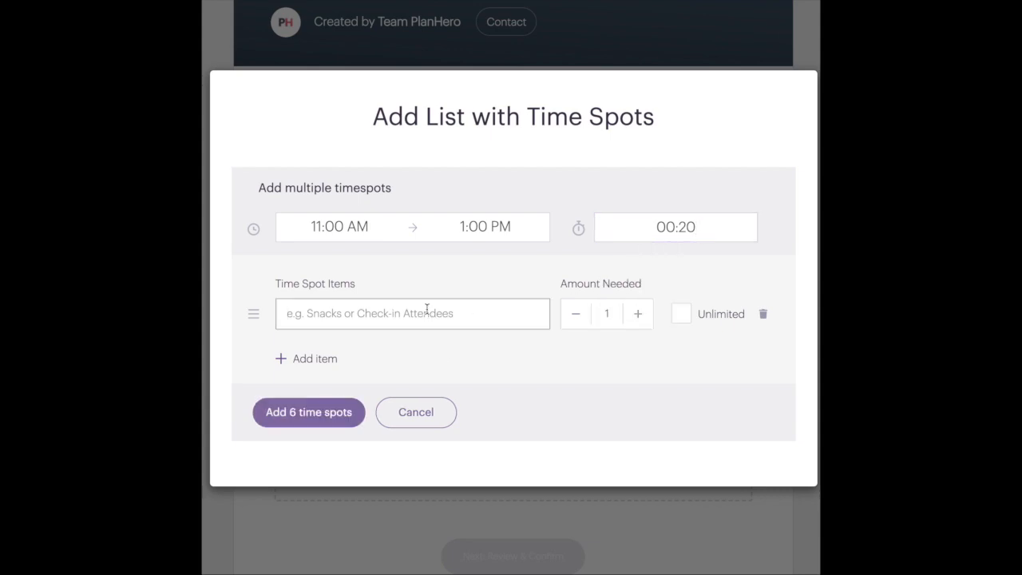
type("I / we will att")
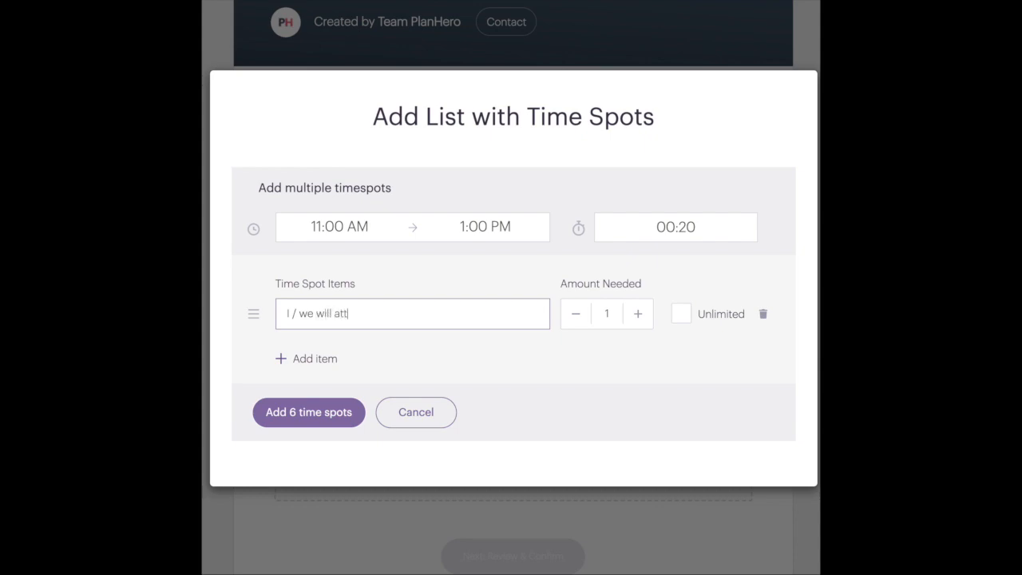
type("end at this time.")
double_click(598, 314)
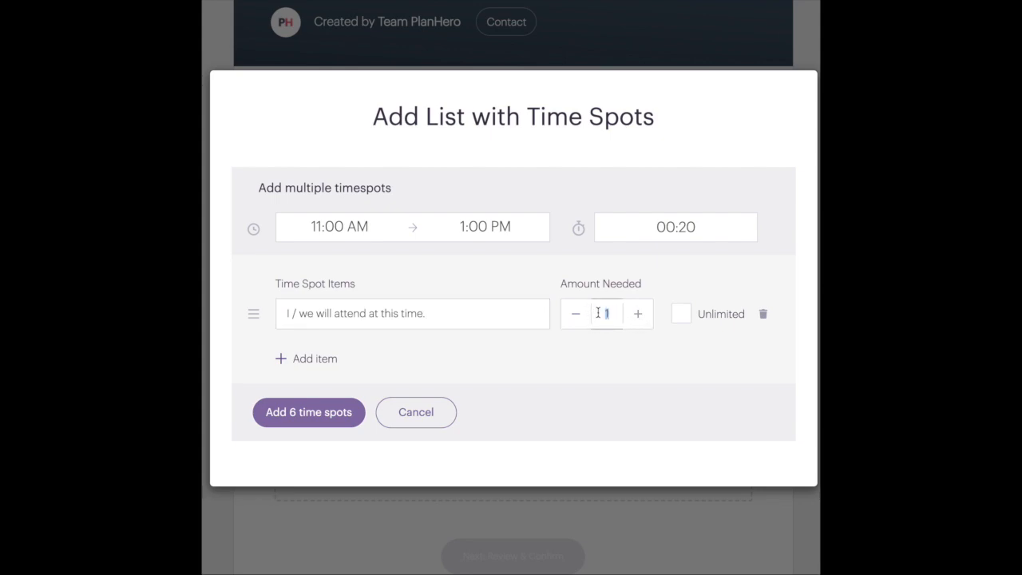
type("0")
left_click(575, 319)
left_click_drag(611, 314, 591, 318)
type("8")
left_click(637, 313)
left_click(638, 313)
Generate the six 20-minute time spots and review them
left_click(322, 418)
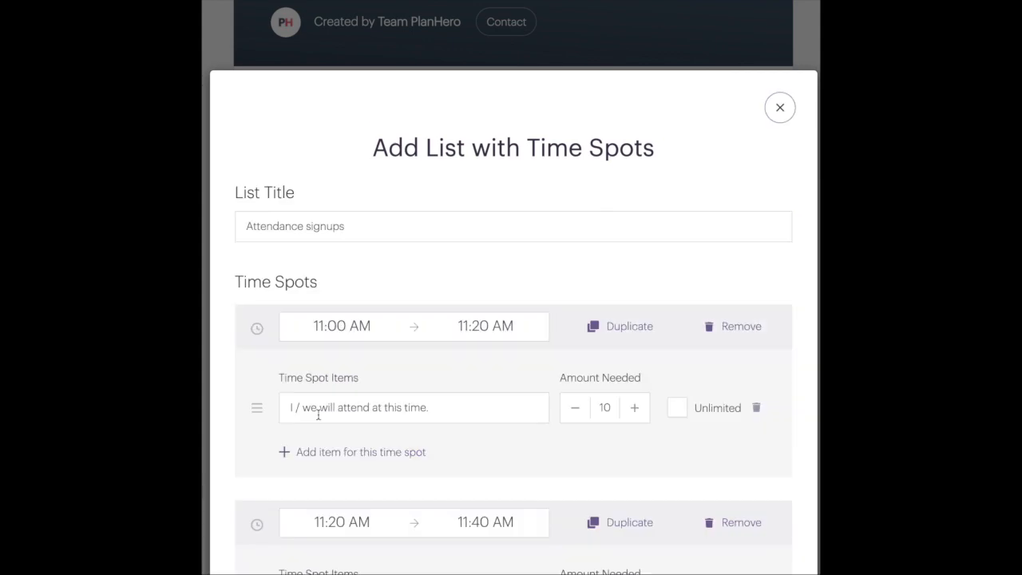
scroll(292, 370, "down", 2)
scroll(294, 374, "down", 15)
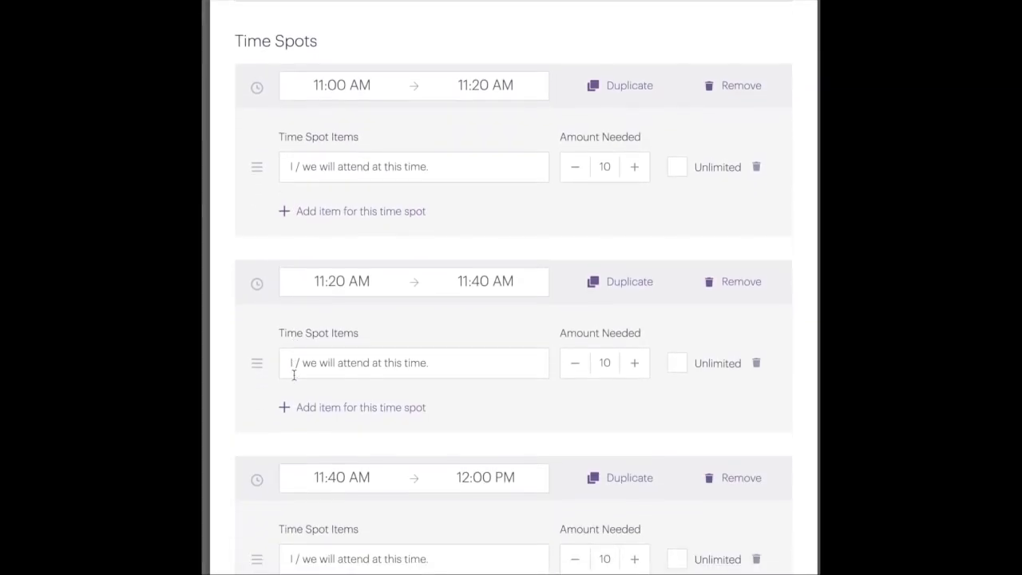
scroll(294, 374, "down", 1)
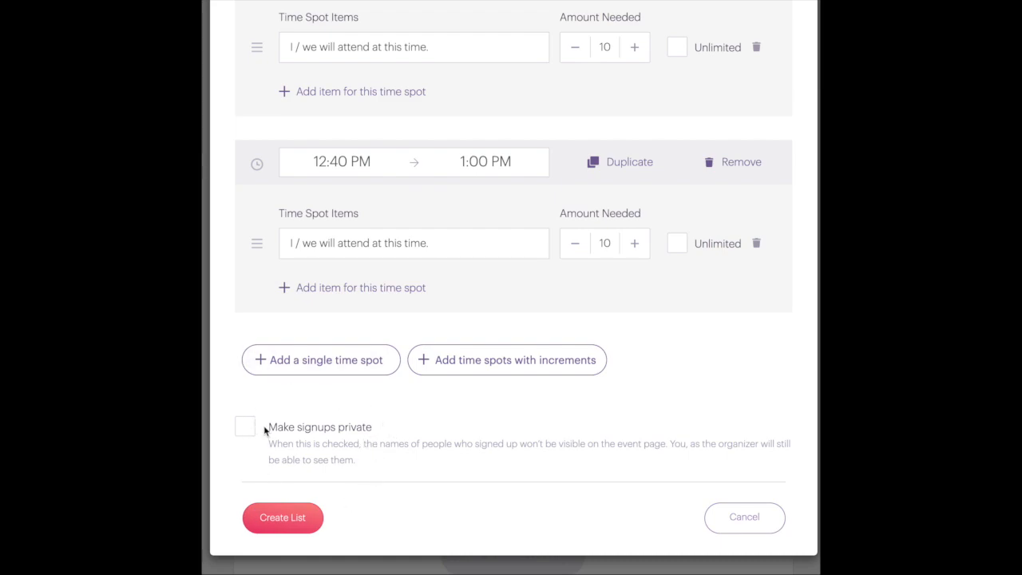
Create the Attendance signups list and scroll through its slots on the event page
left_click(268, 518)
scroll(276, 495, "down", 10)
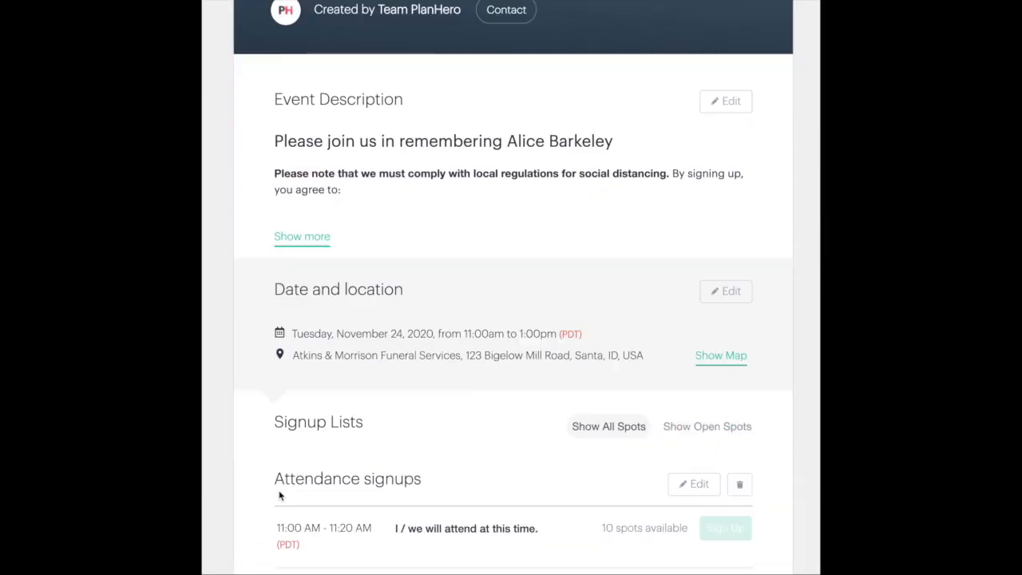
scroll(280, 496, "down", 2)
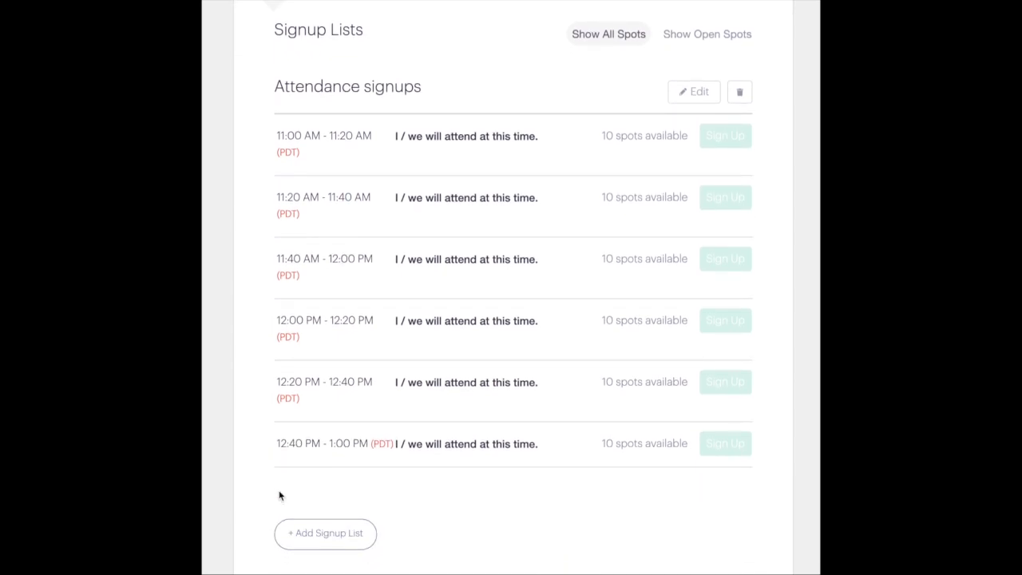
scroll(363, 398, "down", 2)
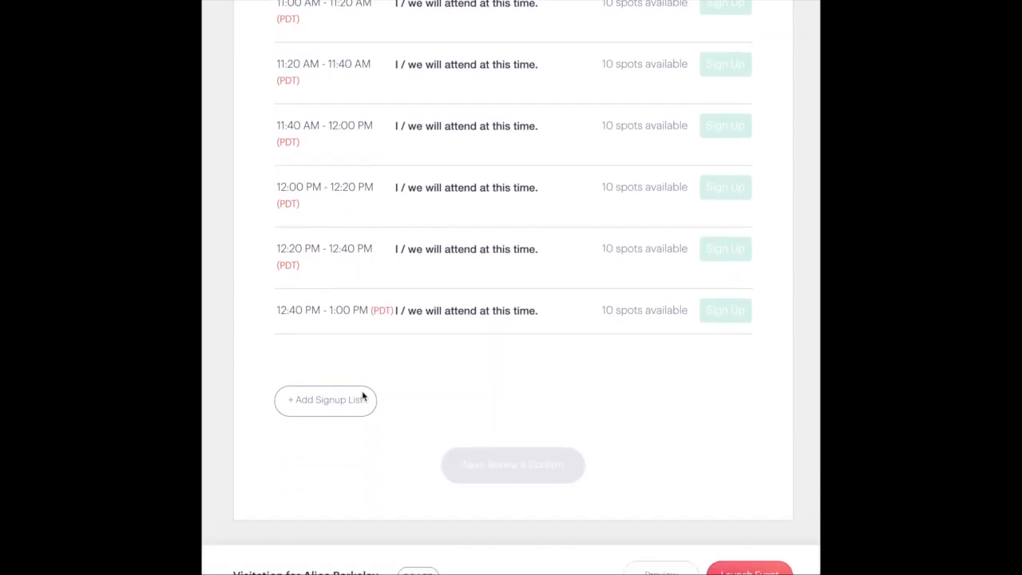
Require invitees to give a phone number when signing up
left_click(737, 547)
scroll(543, 448, "down", 3)
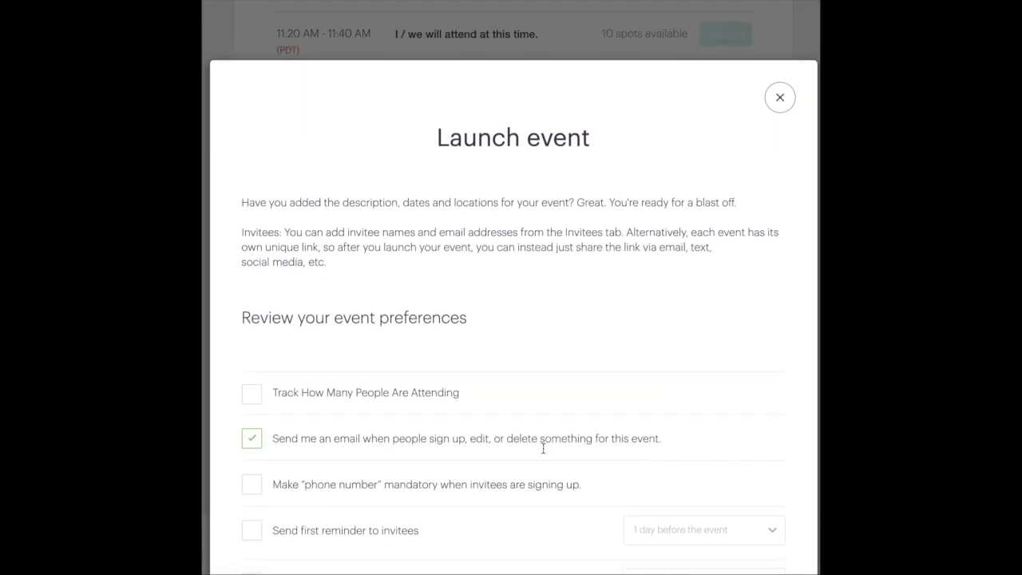
left_click(252, 277)
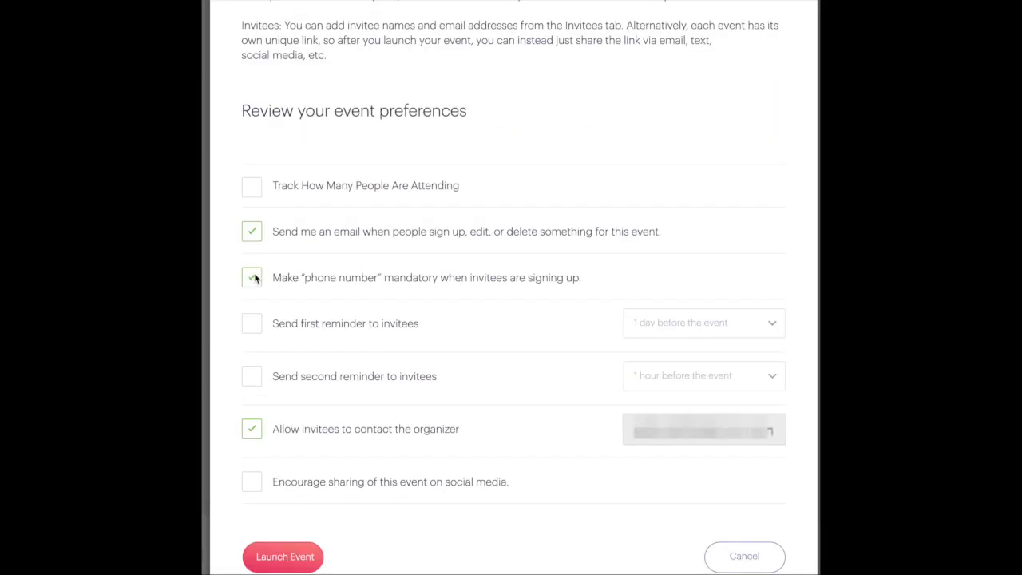
Turn on invitee reminders 2 days and 2 hours before, then launch the event
left_click(254, 324)
left_click(254, 382)
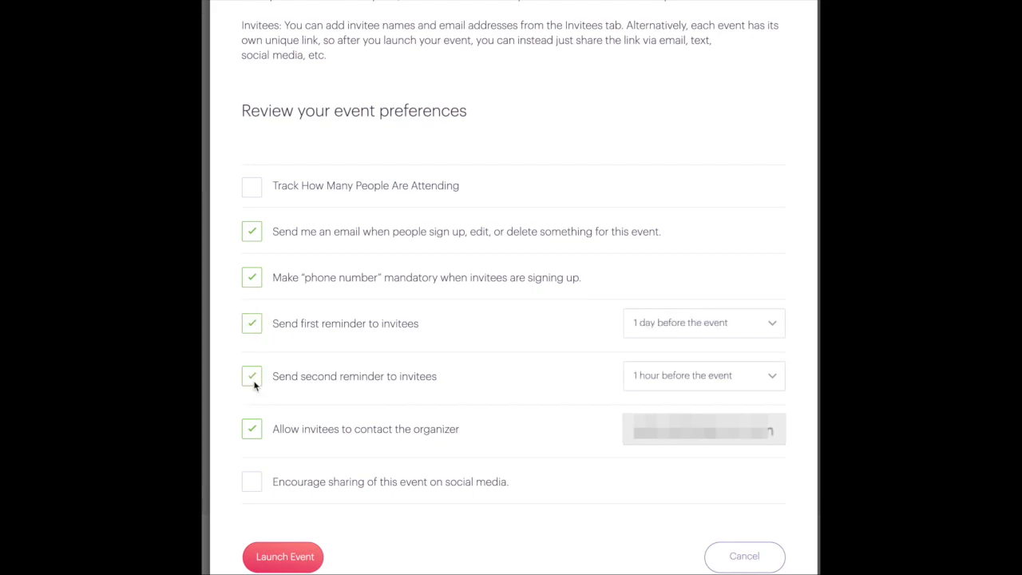
left_click(678, 326)
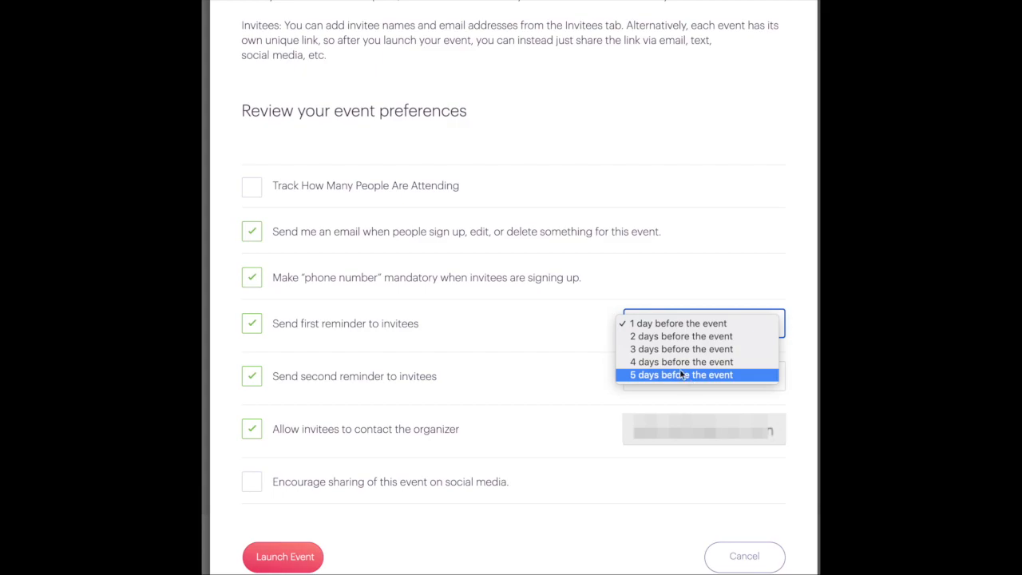
left_click(632, 335)
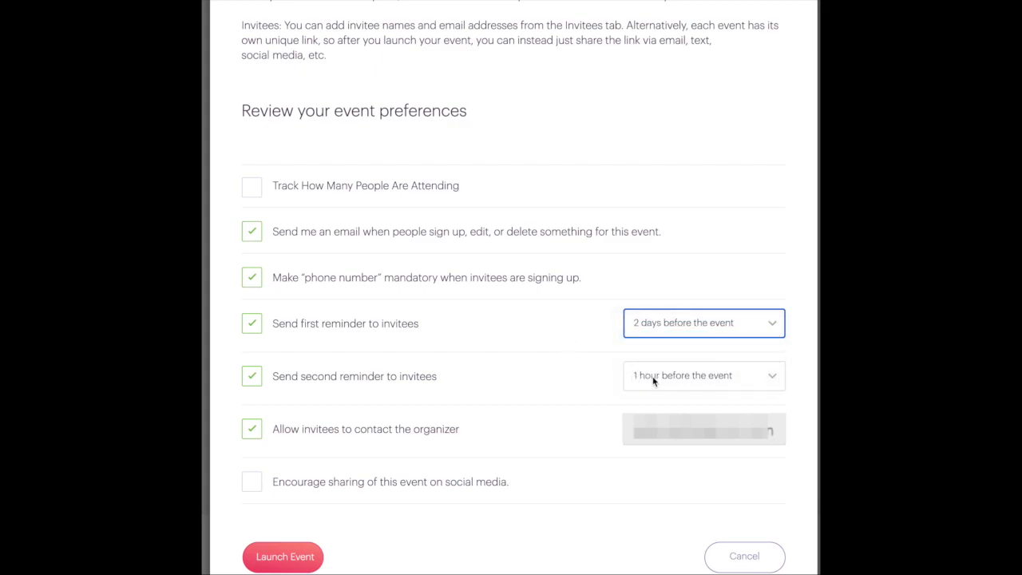
left_click(652, 377)
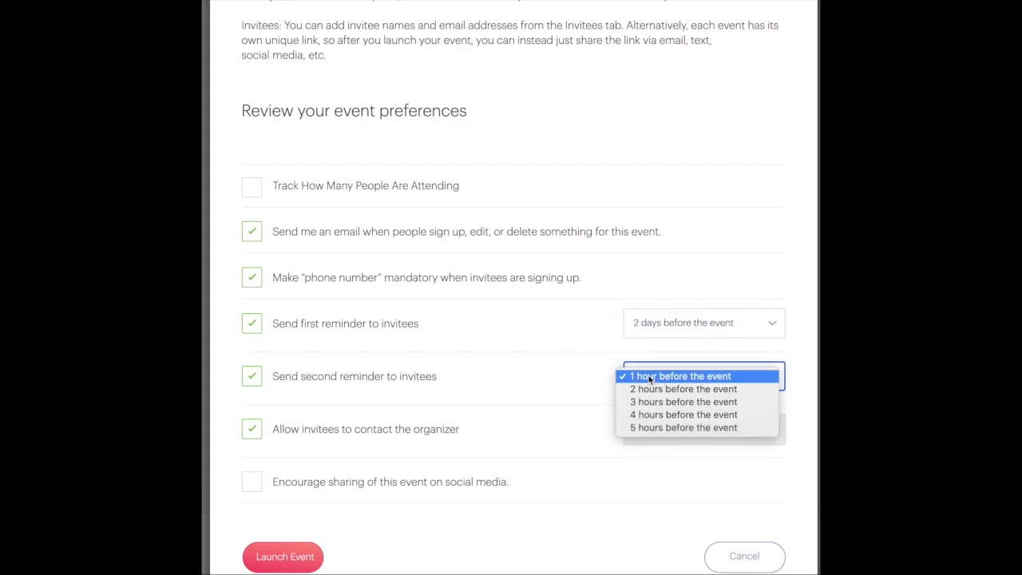
left_click(672, 390)
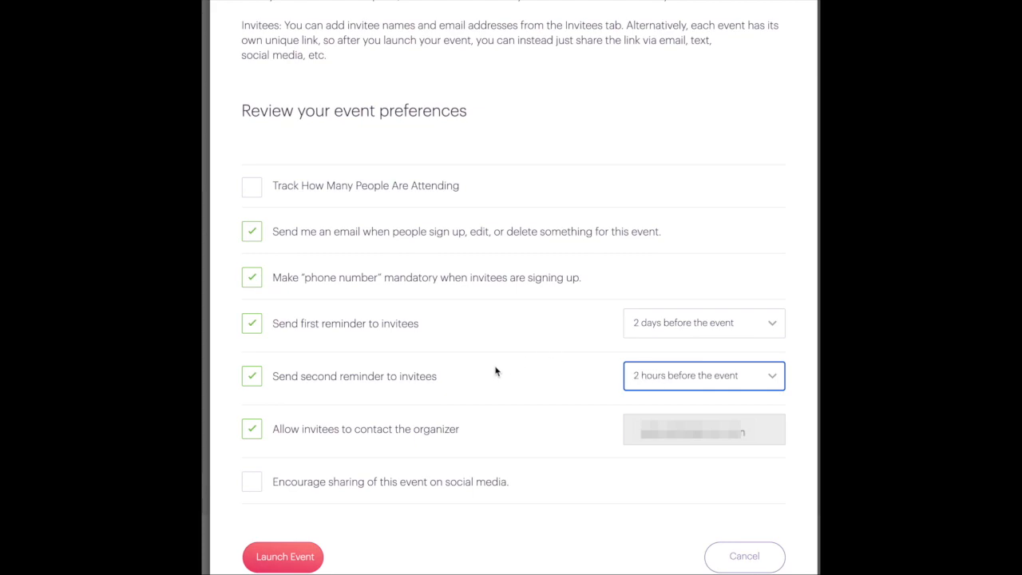
left_click(292, 559)
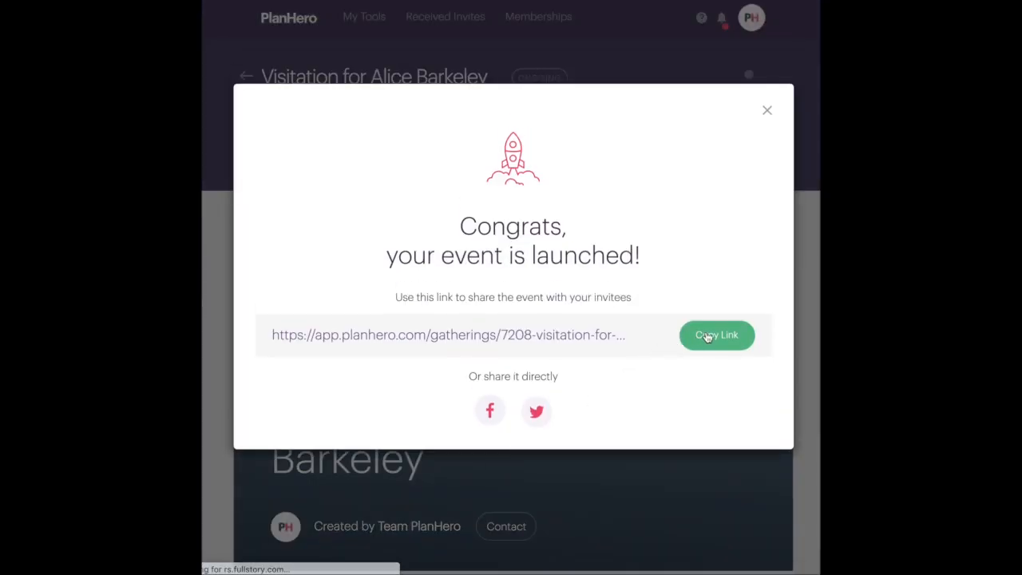
Copy the event's share link, close the Congrats dialog and scroll through the event page
left_click(701, 339)
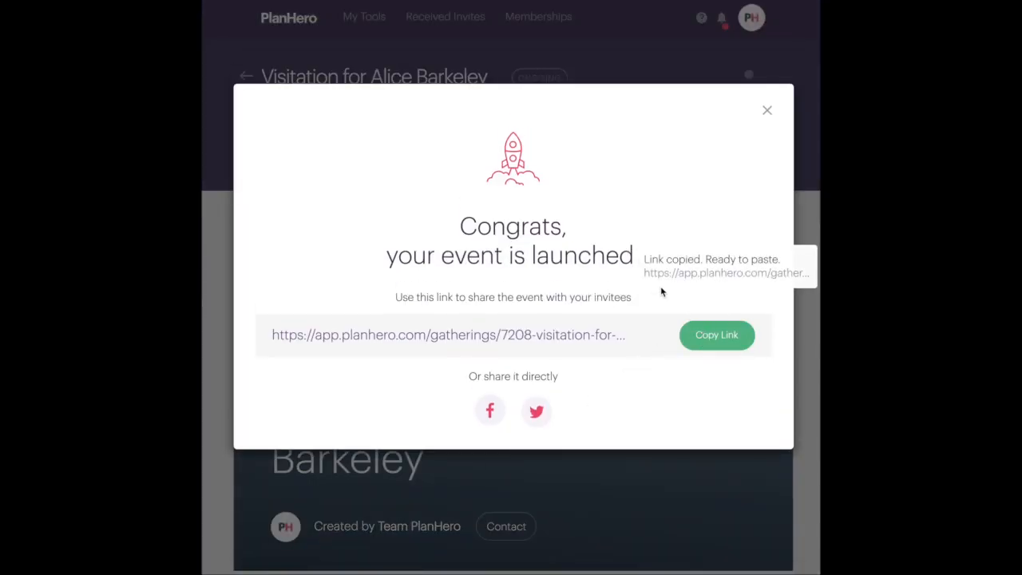
left_click(767, 115)
scroll(651, 168, "down", 5)
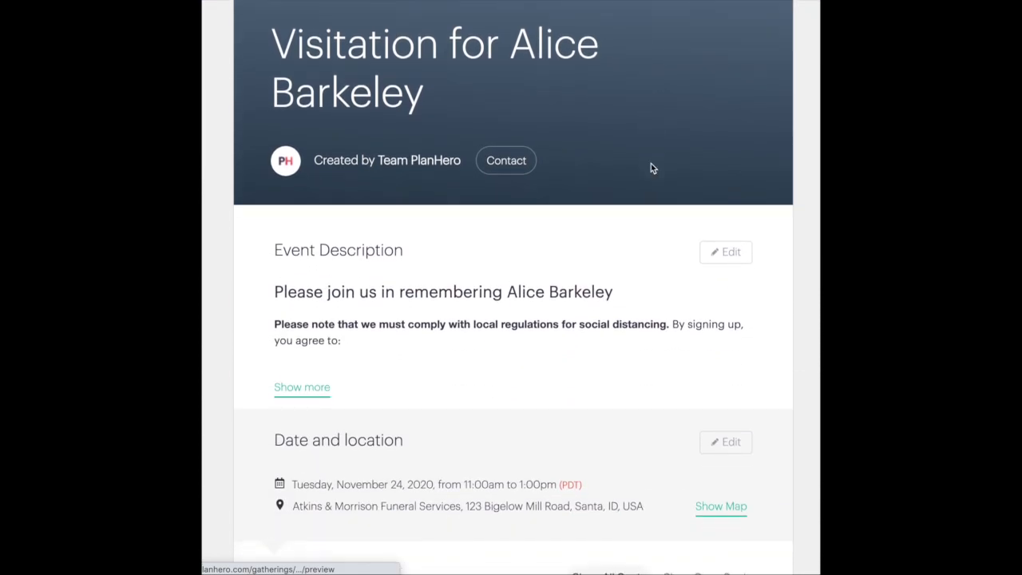
scroll(651, 168, "down", 8)
scroll(651, 168, "up", 4)
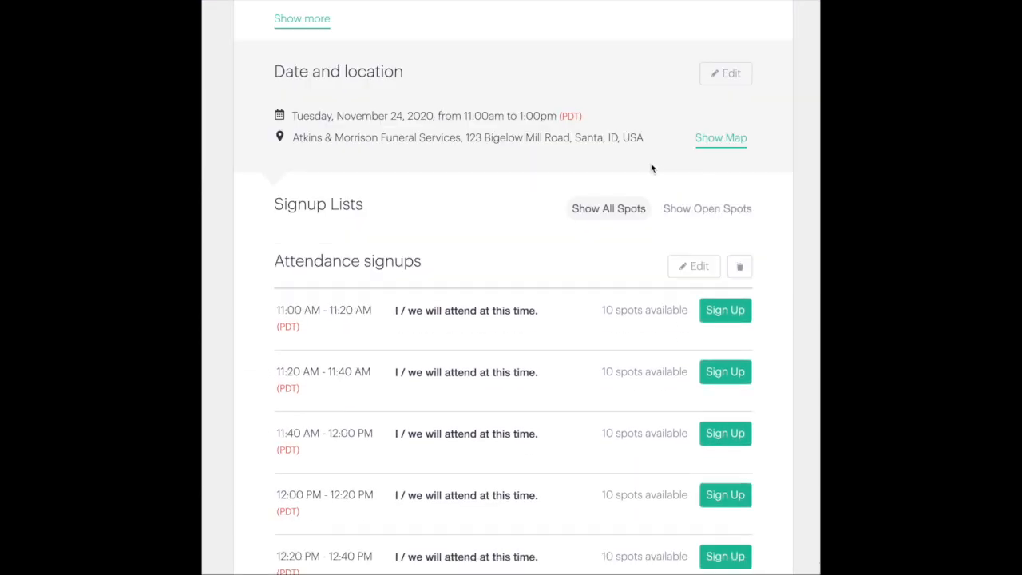
scroll(651, 168, "up", 10)
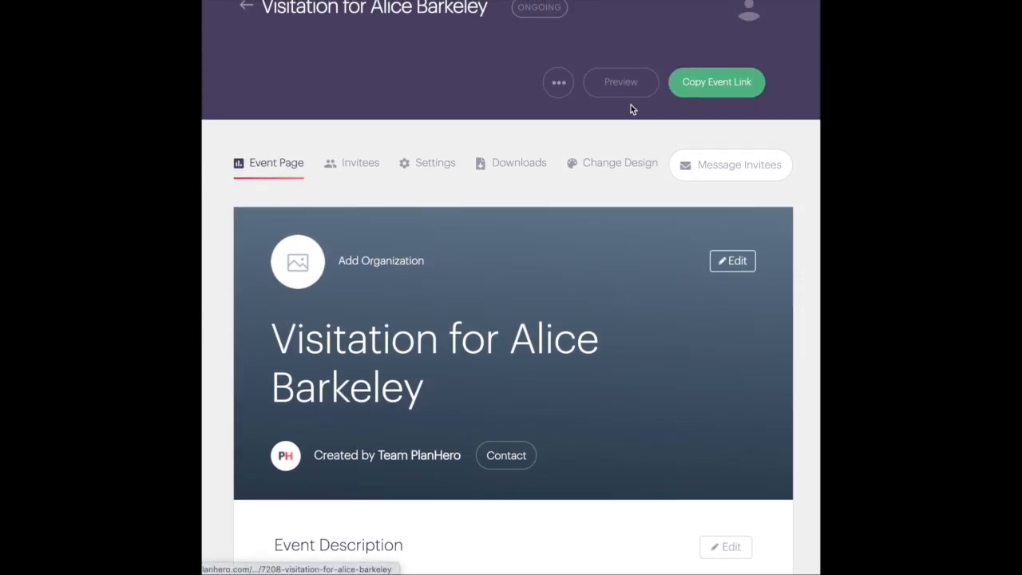
Preview the event as invitees see it and try Sign Up on the first attendance slot
left_click(622, 93)
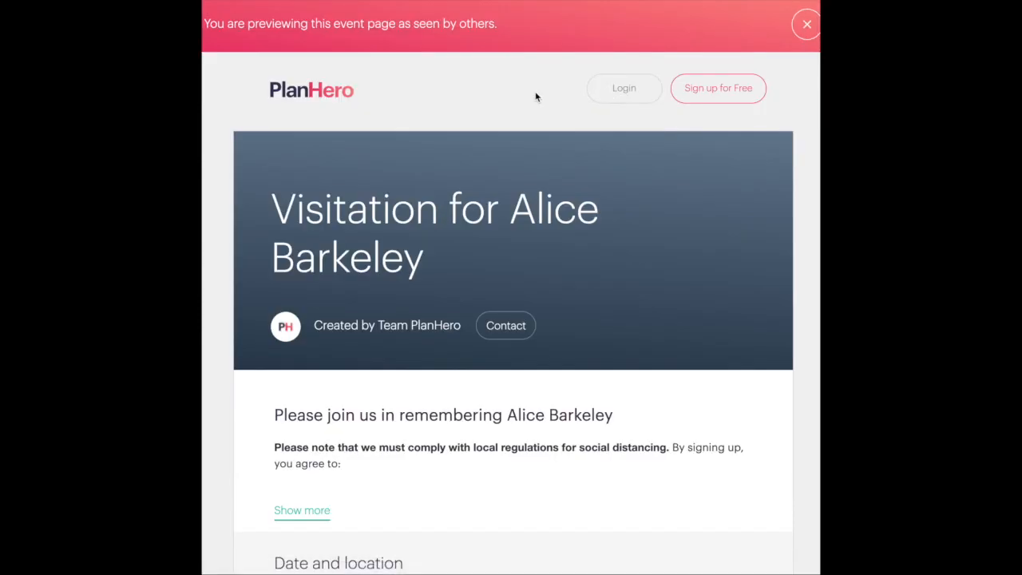
scroll(535, 96, "down", 3)
scroll(536, 97, "down", 5)
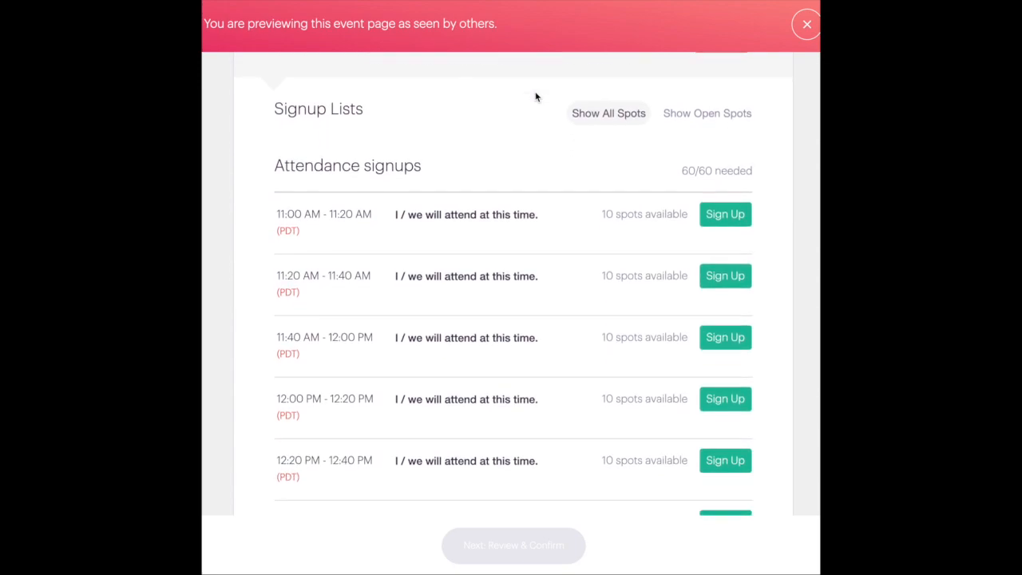
scroll(536, 97, "down", 1)
left_click(735, 132)
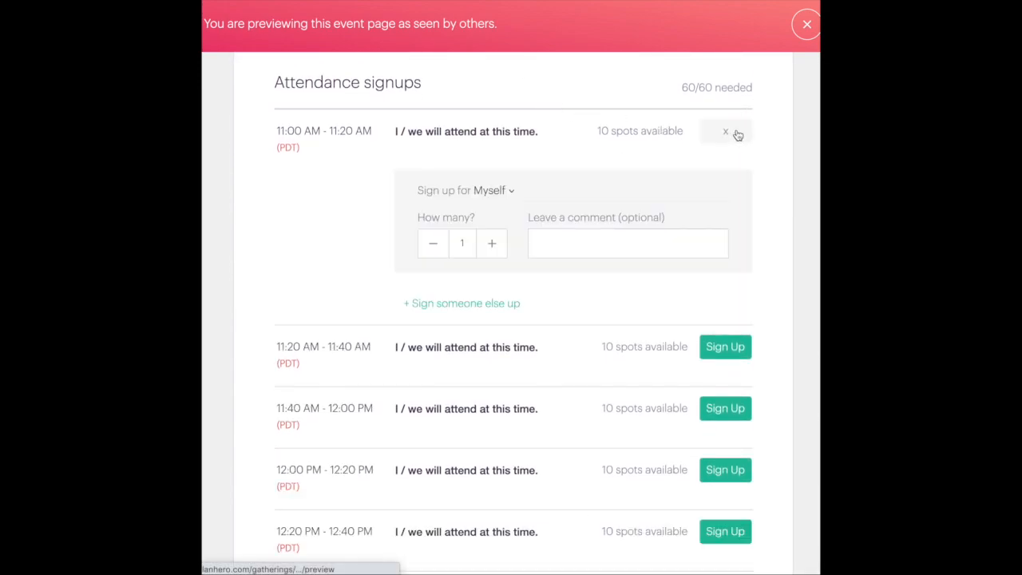
left_click(804, 34)
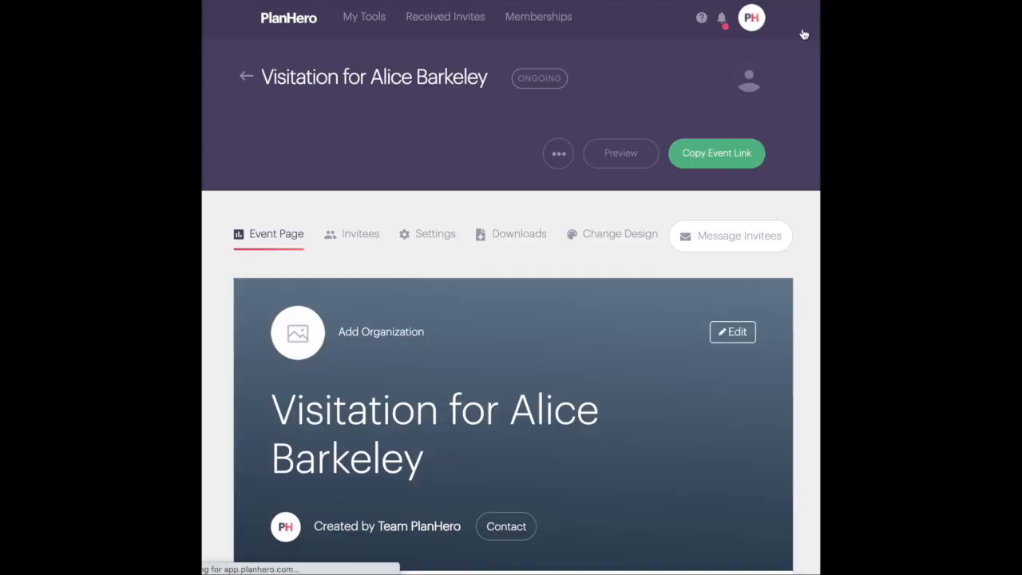
Dismiss the launch confirmation again and scroll through the event page
left_click(767, 107)
scroll(642, 236, "down", 5)
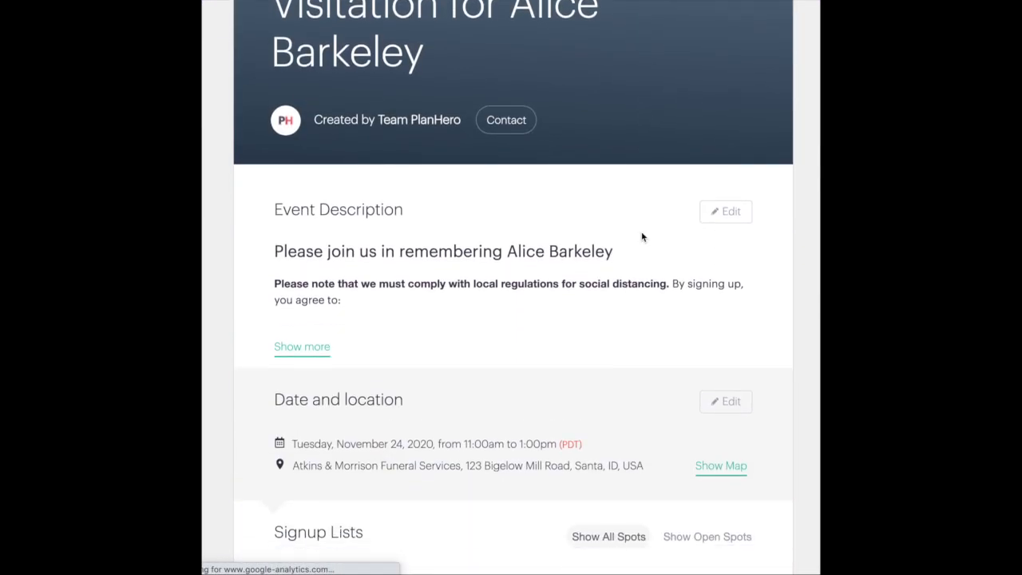
scroll(642, 236, "down", 6)
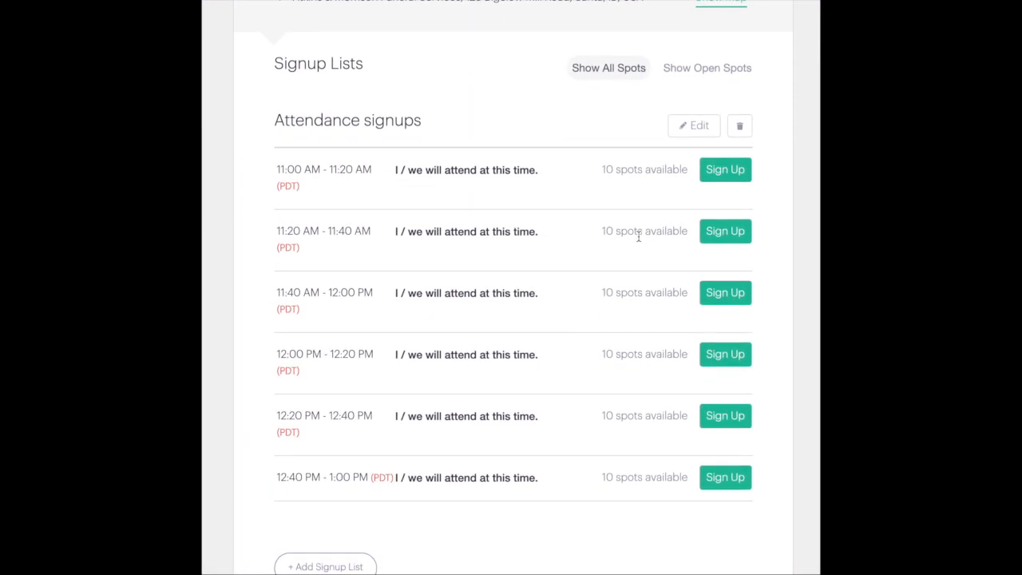
scroll(639, 237, "up", 1)
scroll(639, 240, "down", 3)
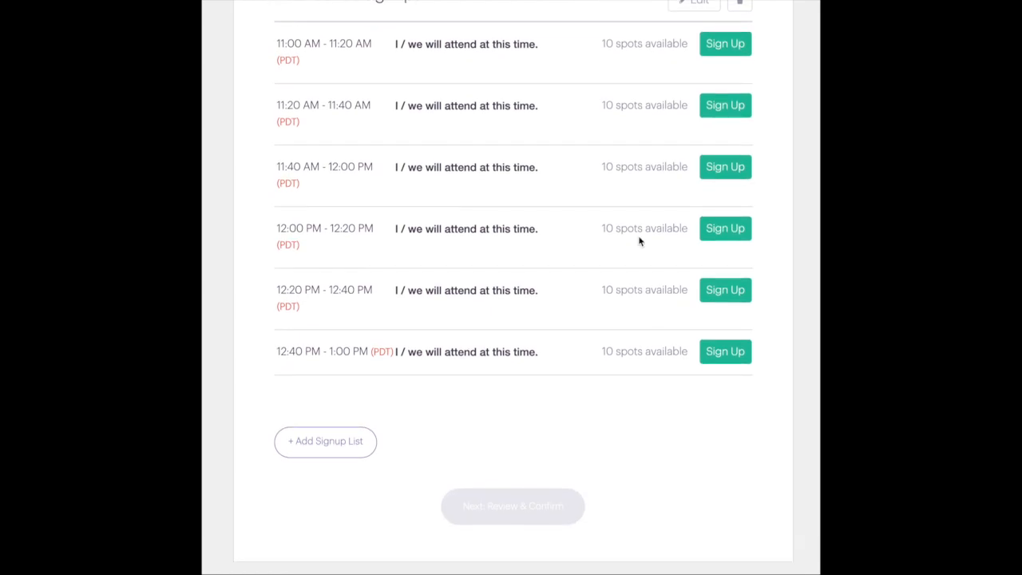
scroll(639, 241, "up", 6)
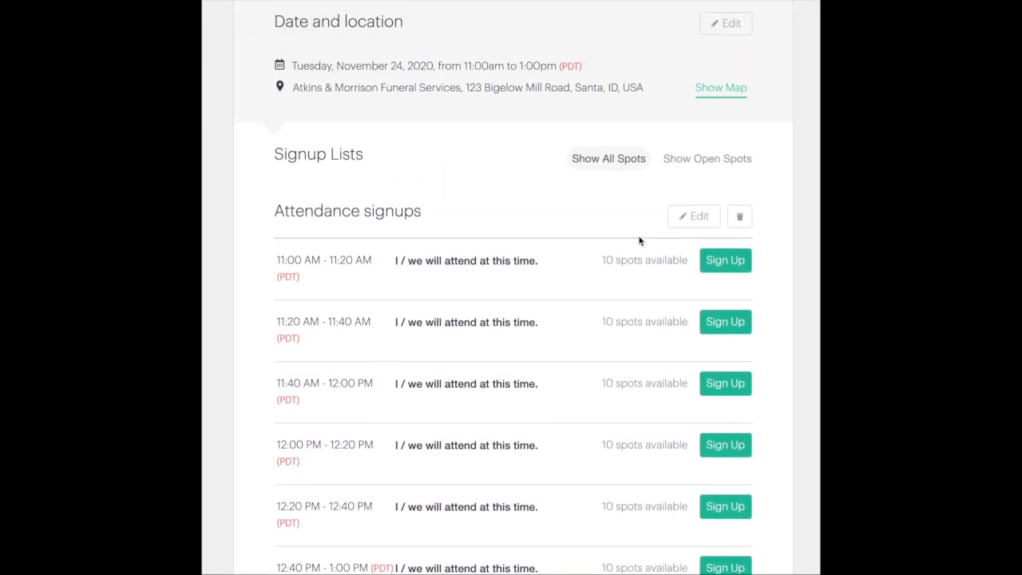
scroll(639, 240, "up", 5)
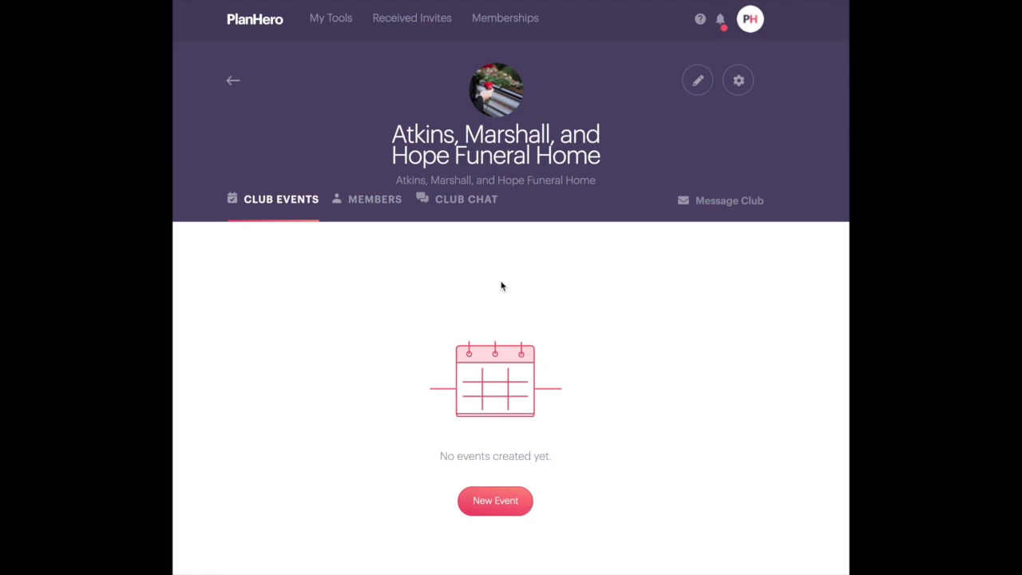
Open the Atkins, Marshall, and Hope Funeral Home club's event list from the Club Tool
left_click(331, 21)
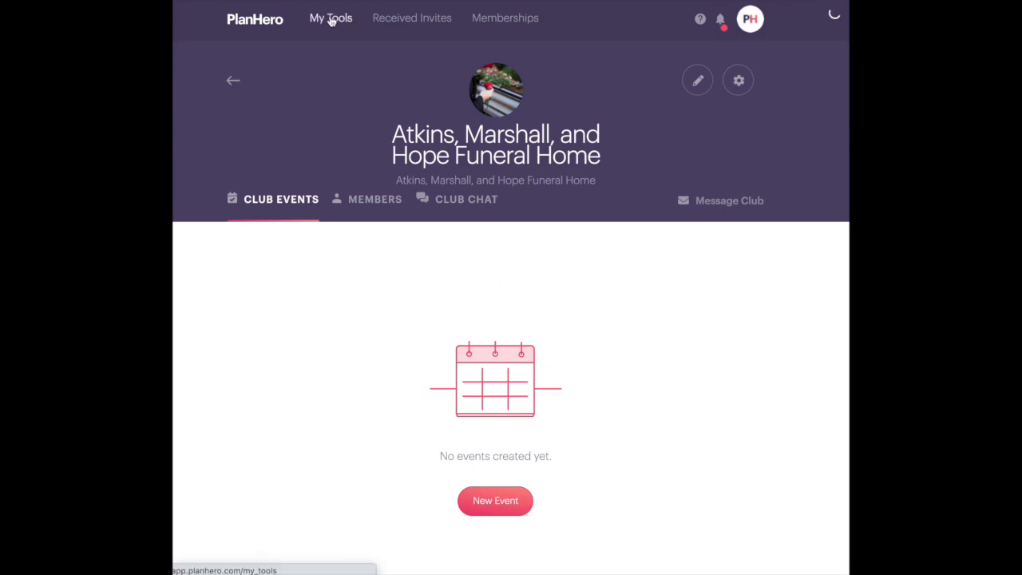
left_click(287, 234)
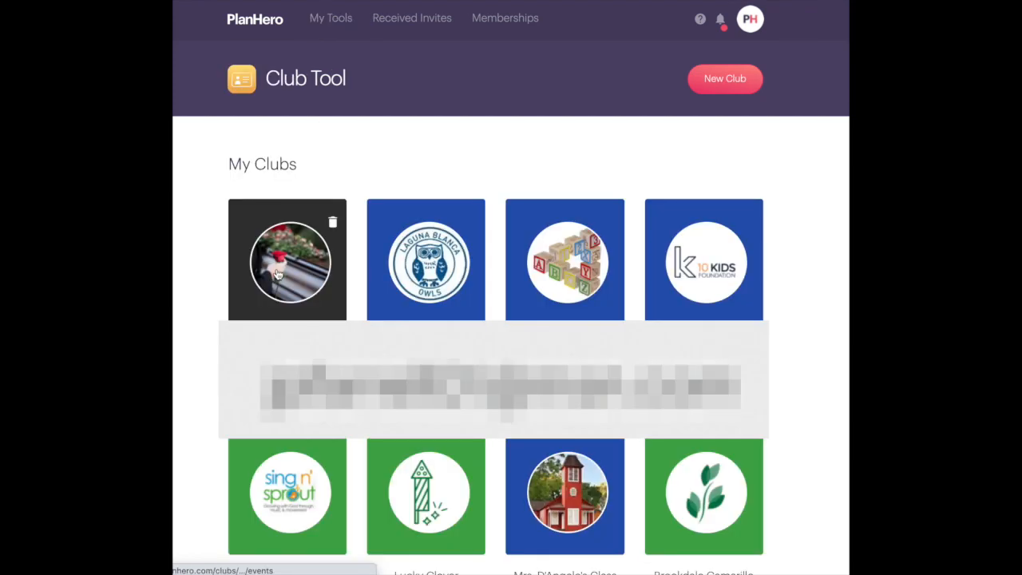
left_click(276, 273)
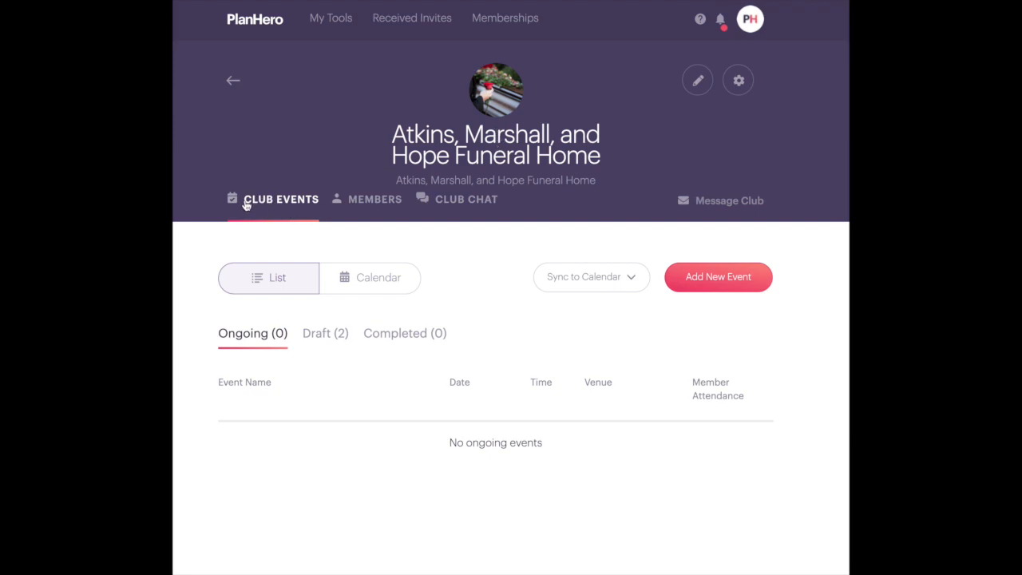
Start a new public visitation event named for the deceased, with club attendance tracking off
left_click(704, 284)
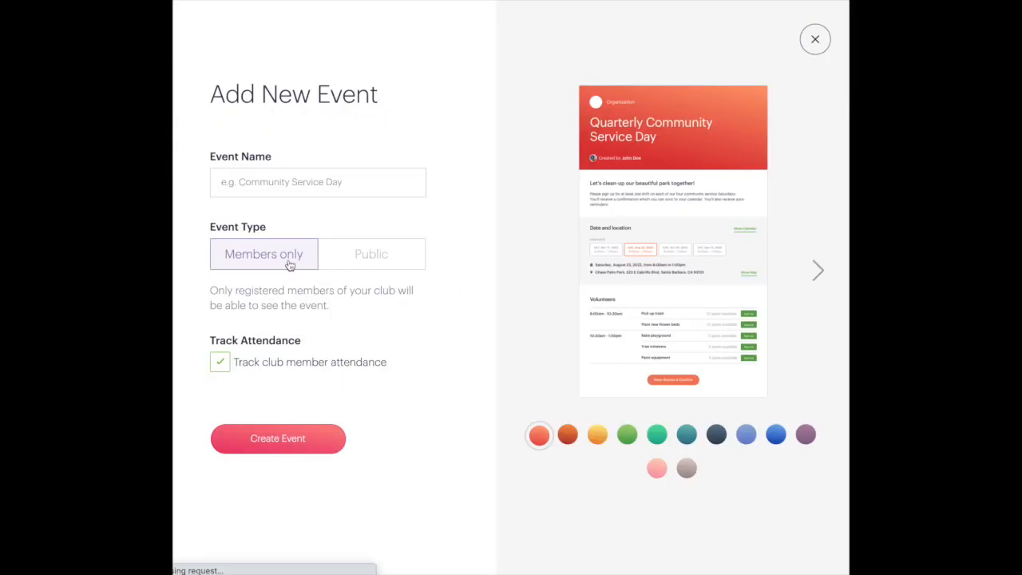
left_click(278, 182)
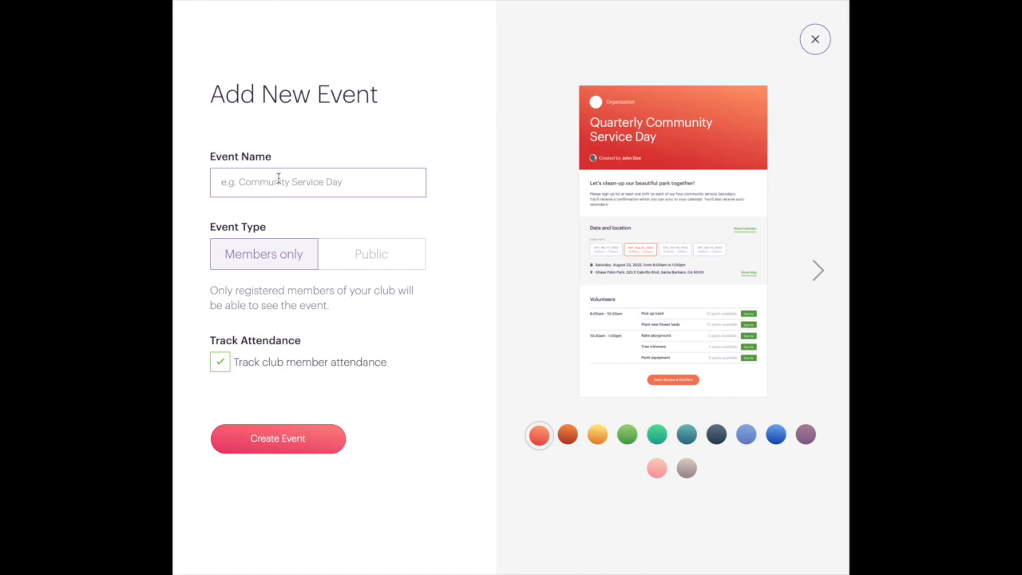
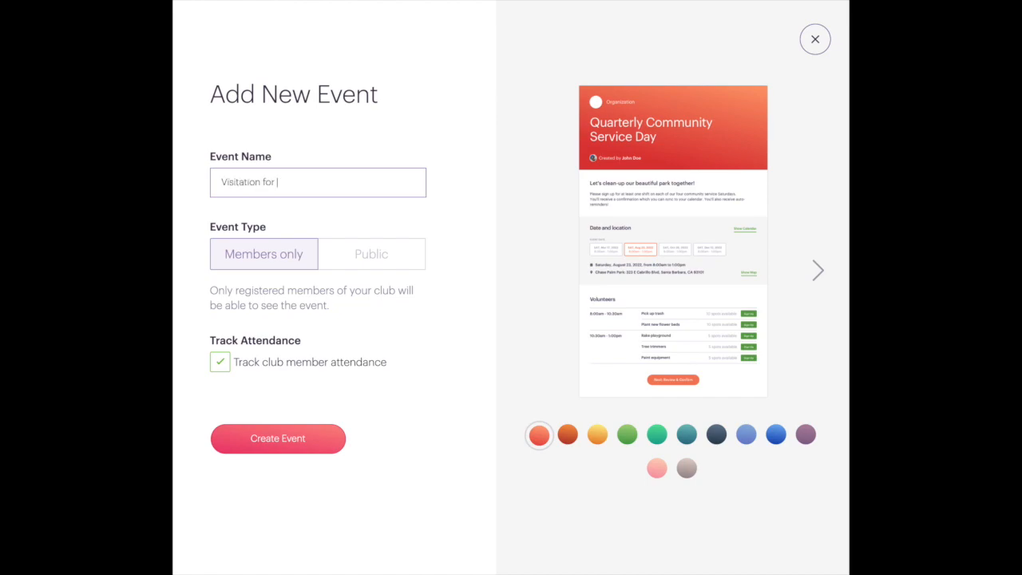
left_click(364, 256)
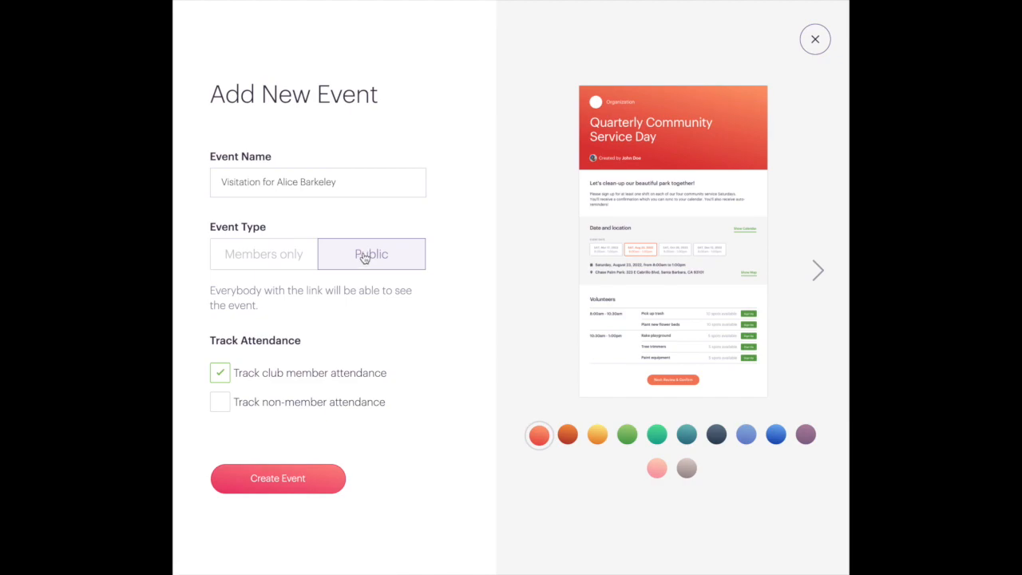
left_click(229, 376)
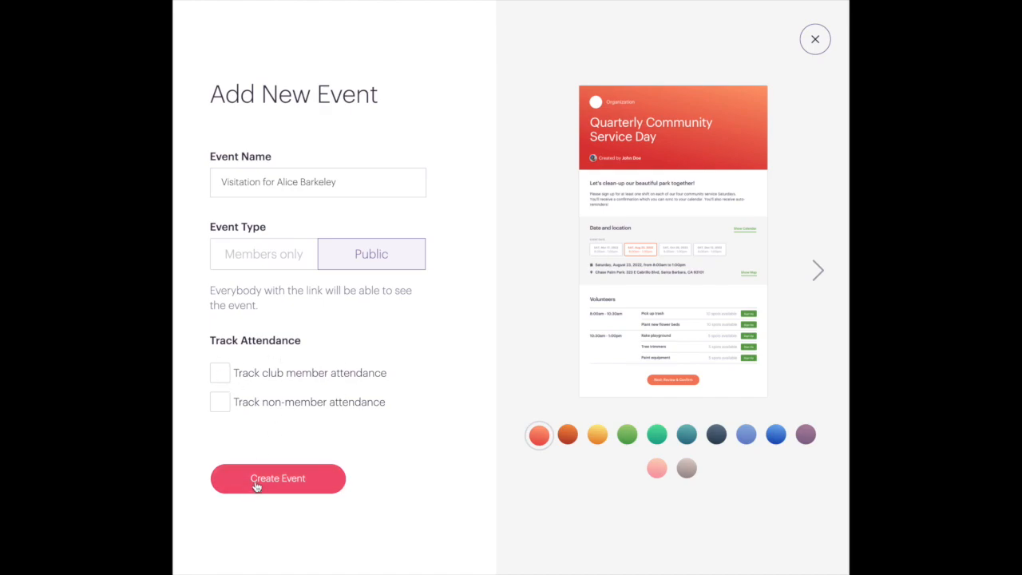
Choose the light-blue event design and create the event
left_click(820, 273)
left_click(820, 273)
left_click(820, 273)
left_click(820, 273)
left_click(820, 273)
left_click(820, 273)
left_click(820, 273)
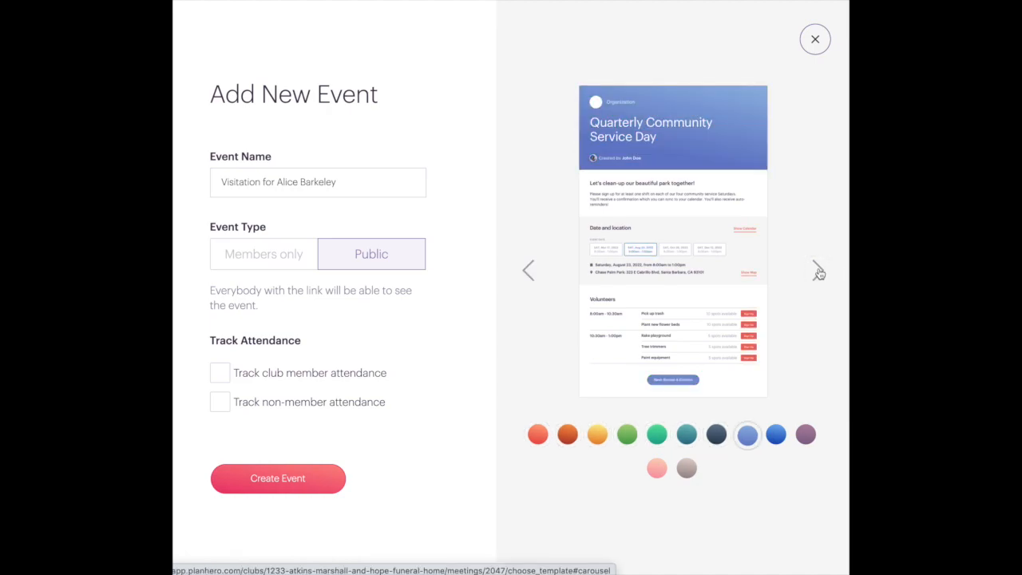
left_click(272, 479)
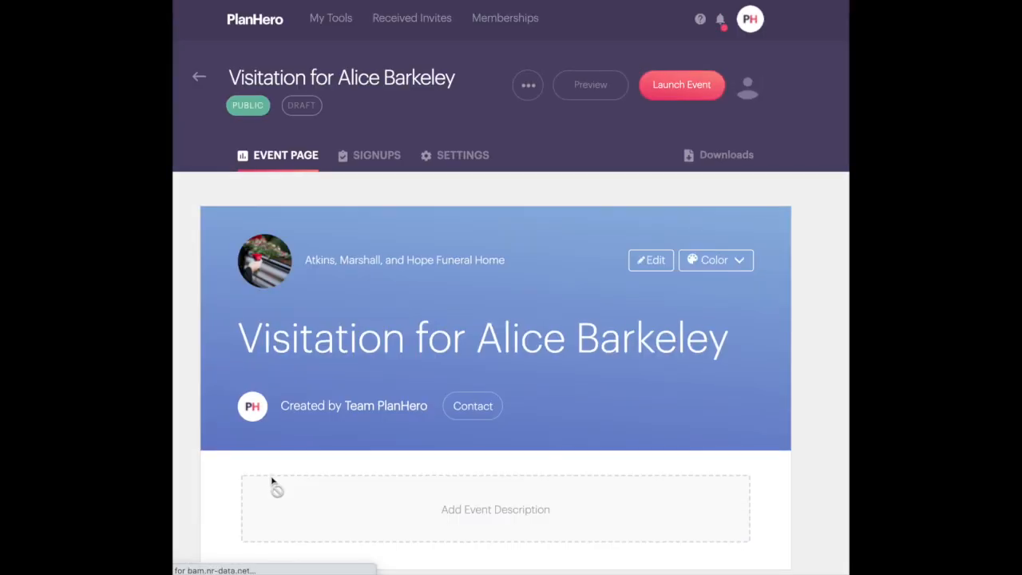
Launch the visitation event and dismiss the launch confirmation
scroll(388, 315, "down", 5)
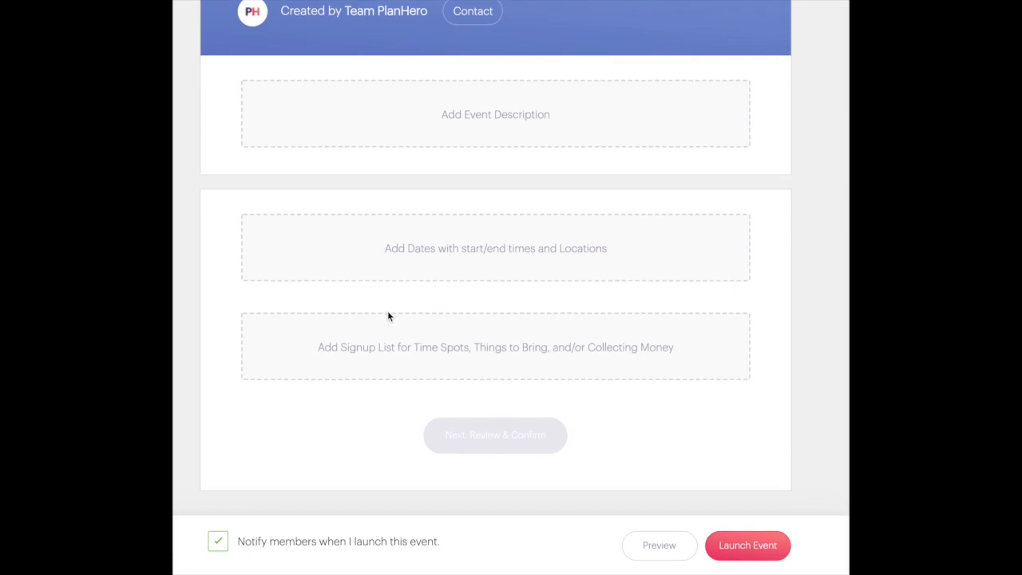
scroll(388, 316, "up", 5)
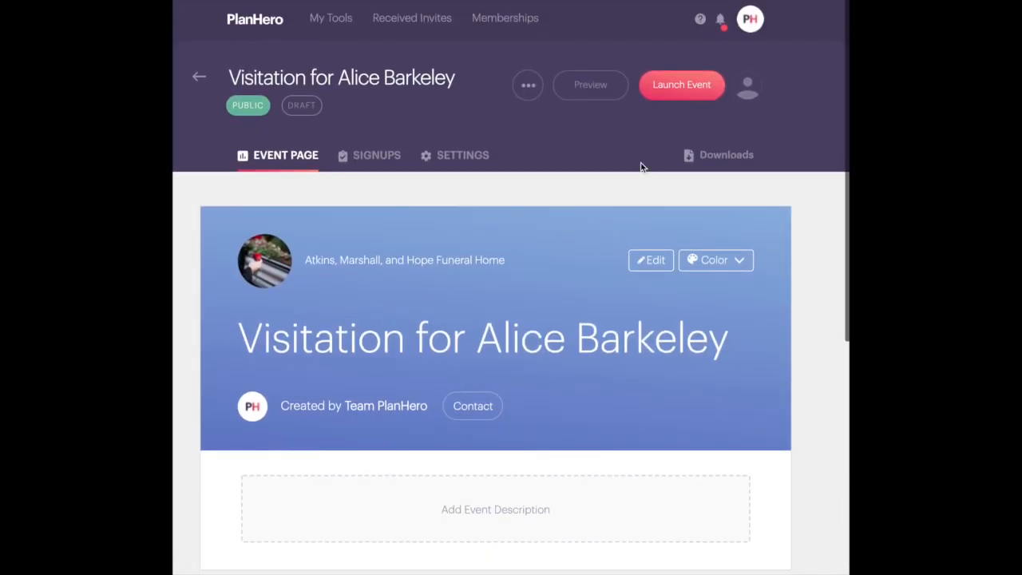
left_click(670, 89)
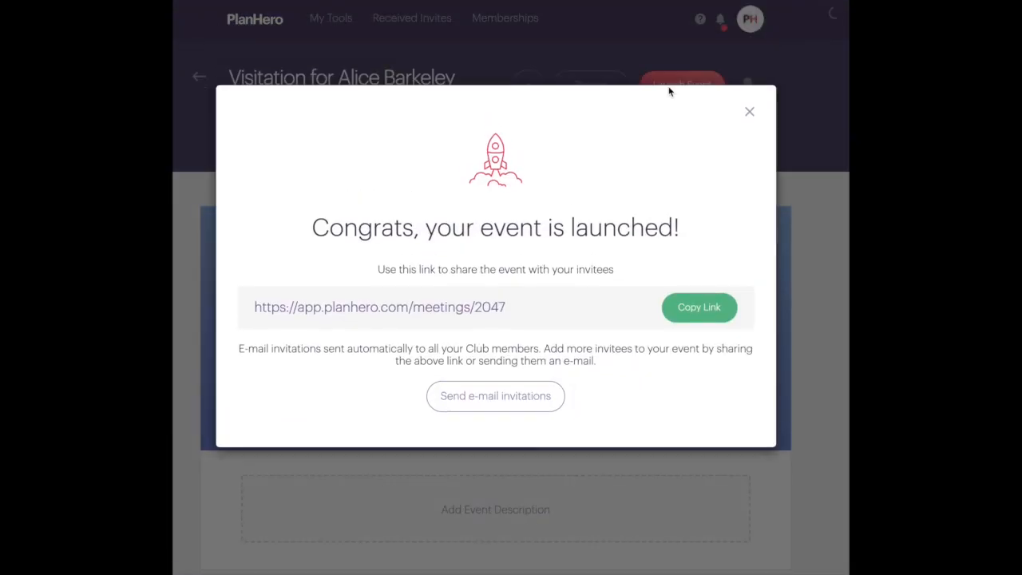
left_click(749, 111)
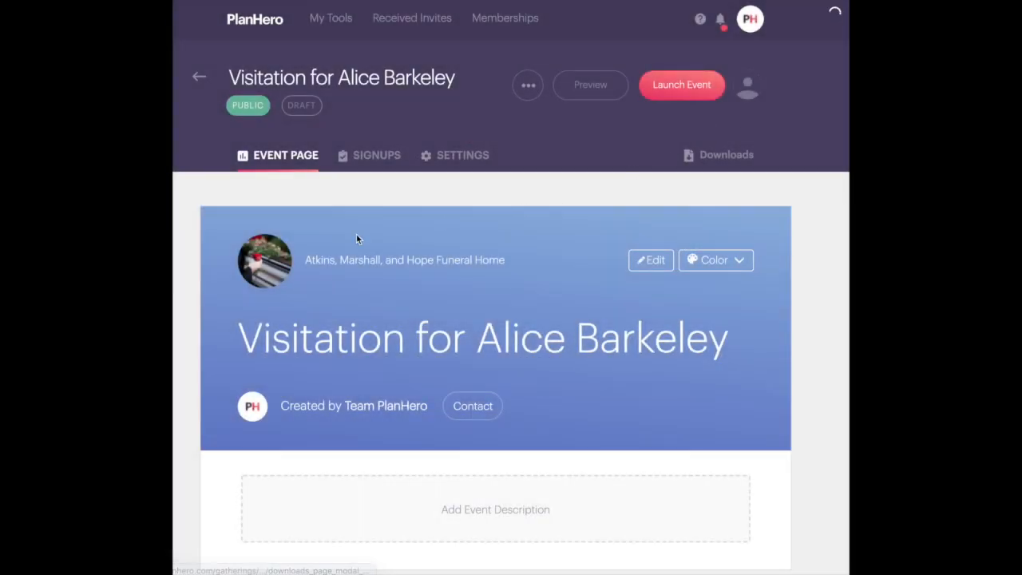
left_click(452, 160)
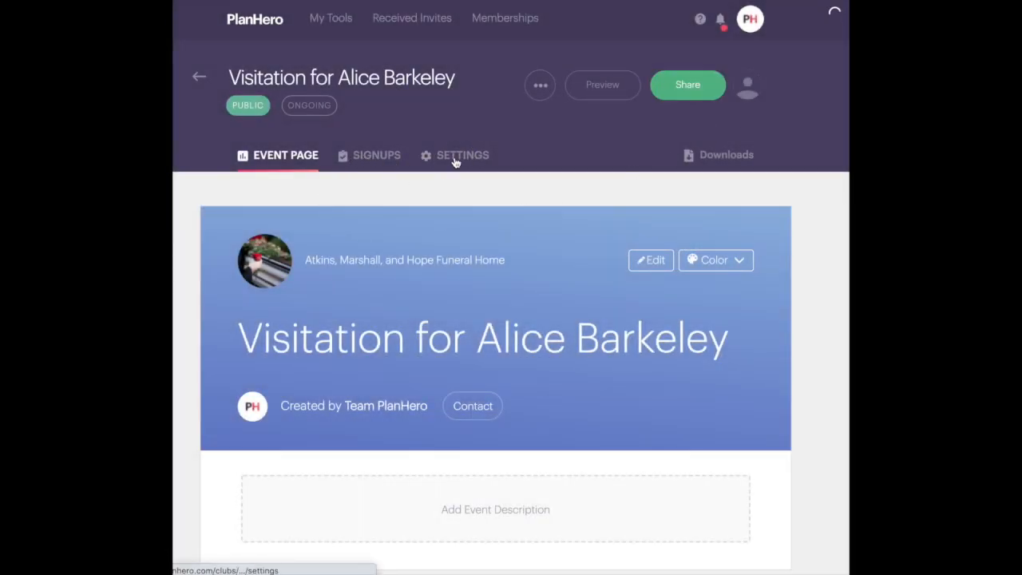
Make invitees' phone number mandatory and enable first (1 day before) and second reminders
scroll(470, 196, "down", 3)
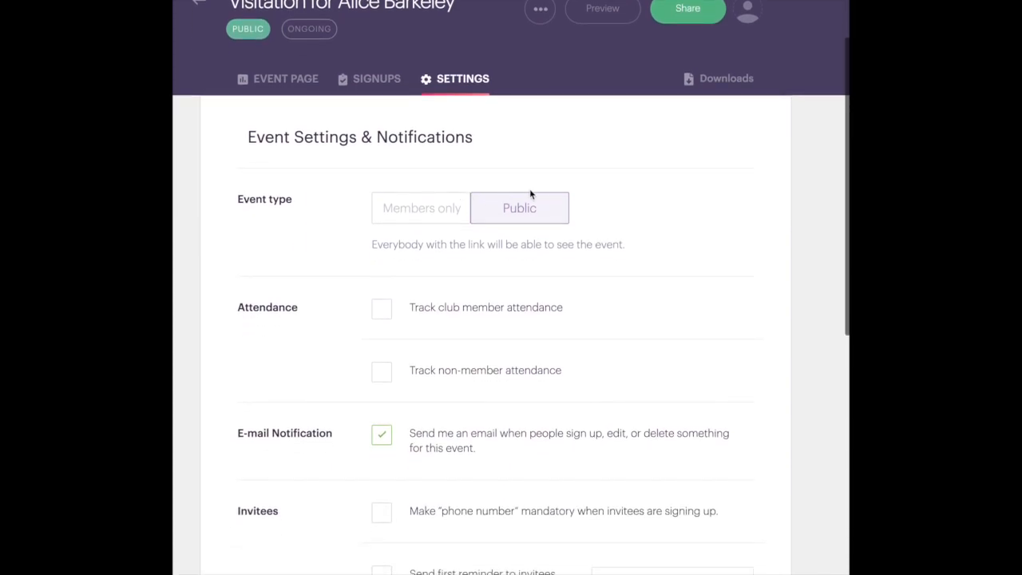
scroll(534, 240, "down", 5)
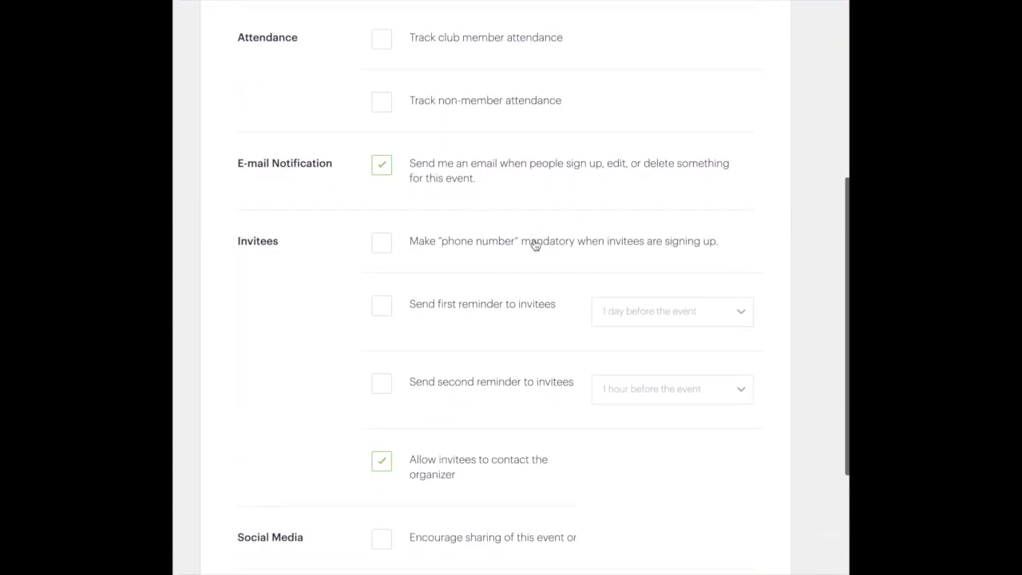
left_click(382, 182)
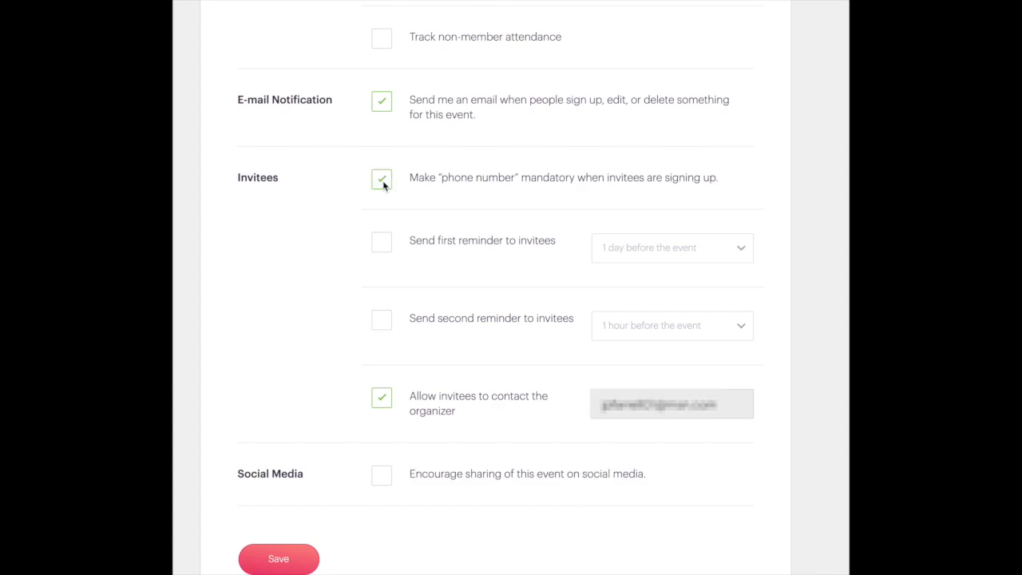
left_click(382, 245)
left_click(381, 319)
left_click(661, 251)
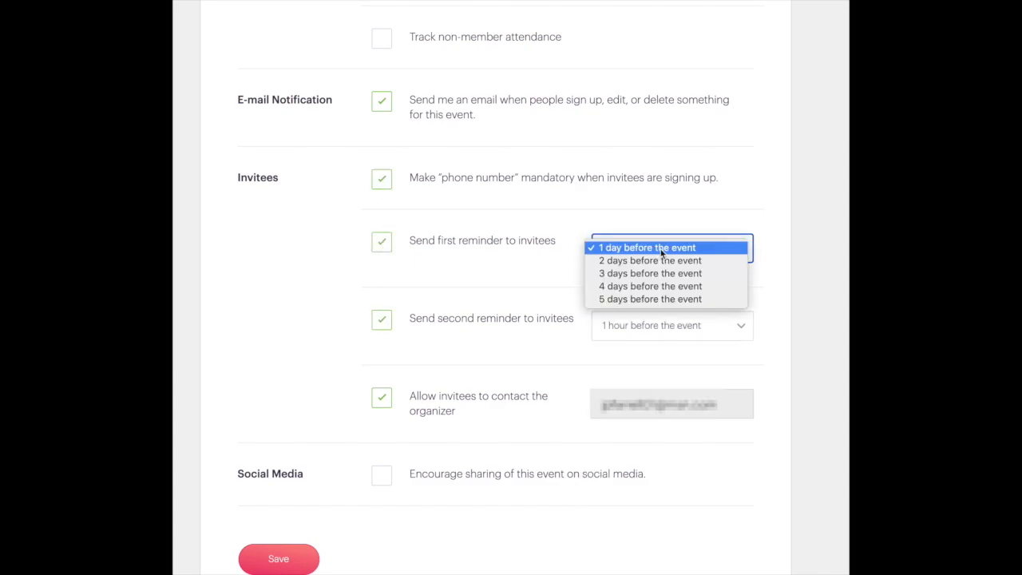
left_click(285, 554)
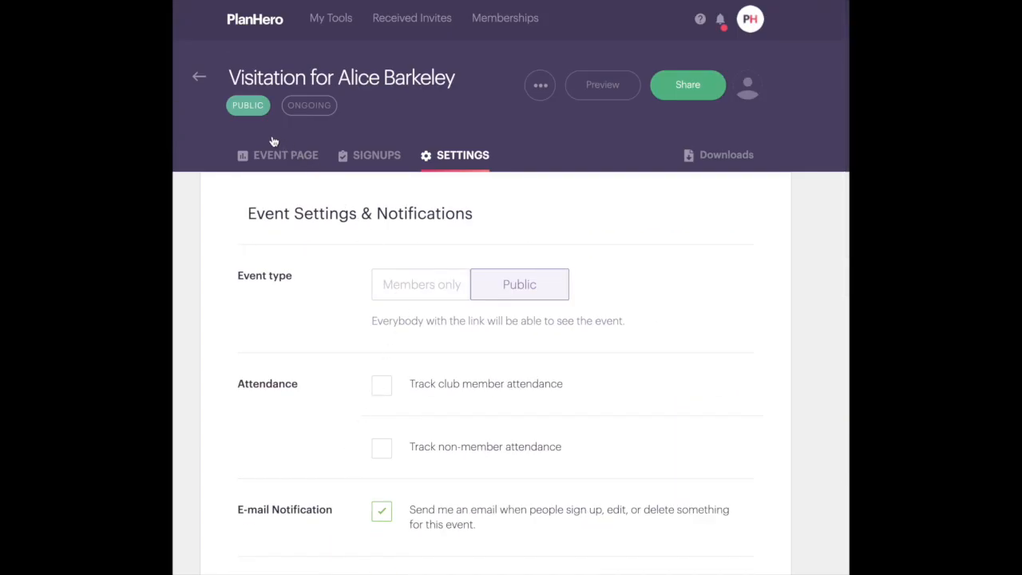
left_click(264, 156)
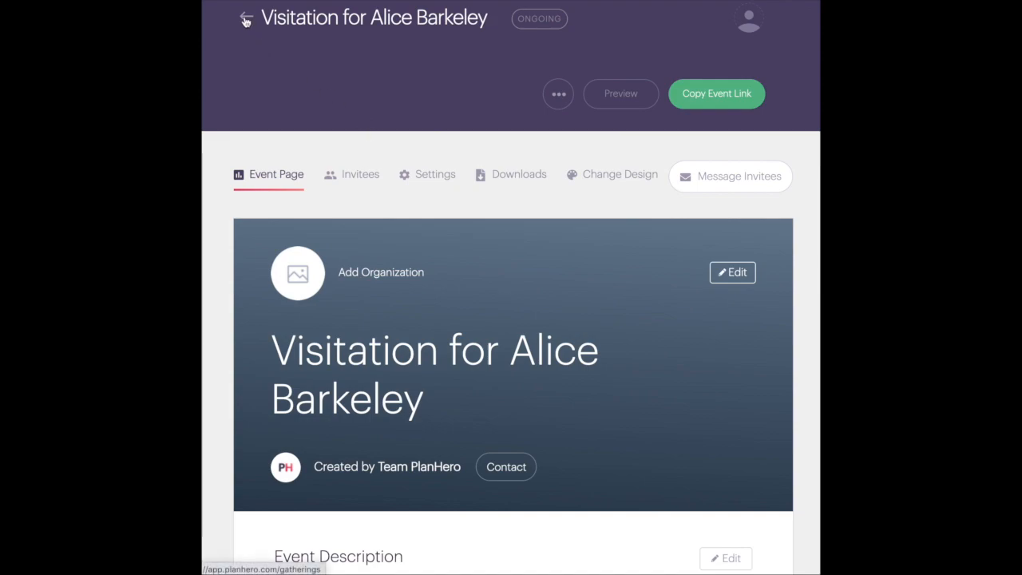
Duplicate the visitation event, dropping the 'Copy of' prefix and substituting the new deceased's name
left_click(559, 96)
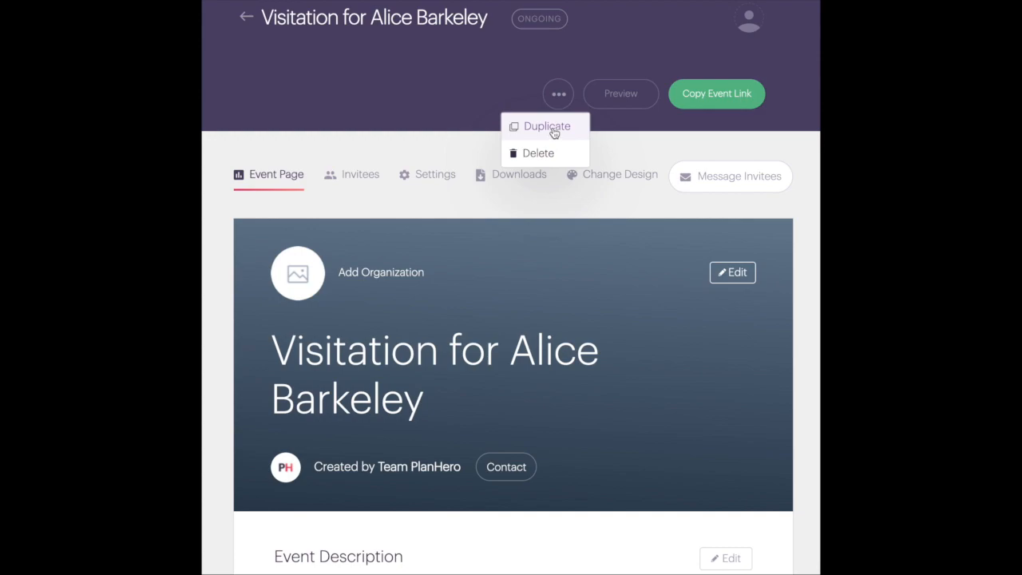
left_click(555, 132)
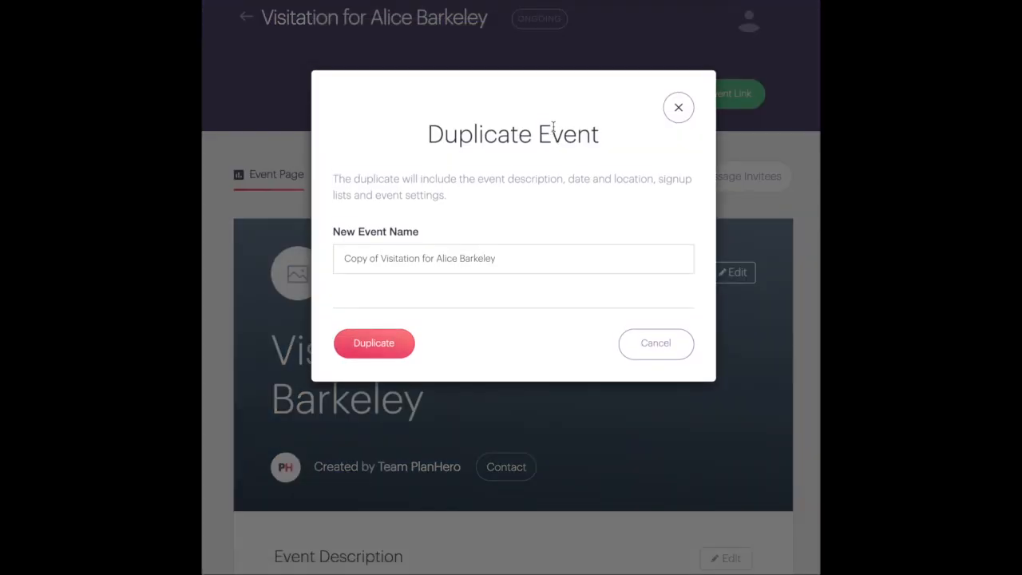
left_click_drag(379, 258, 326, 260)
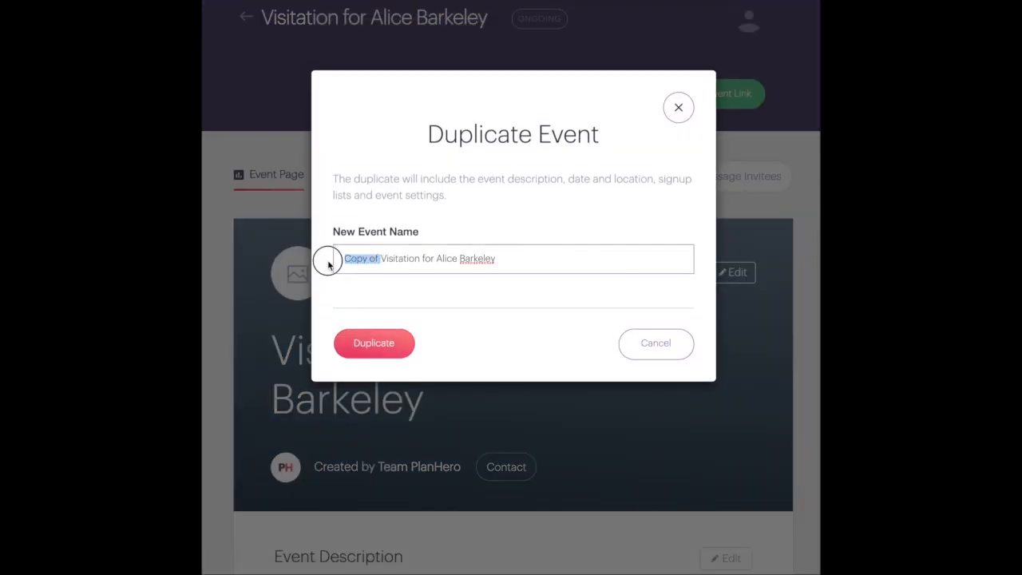
key("BackSpace")
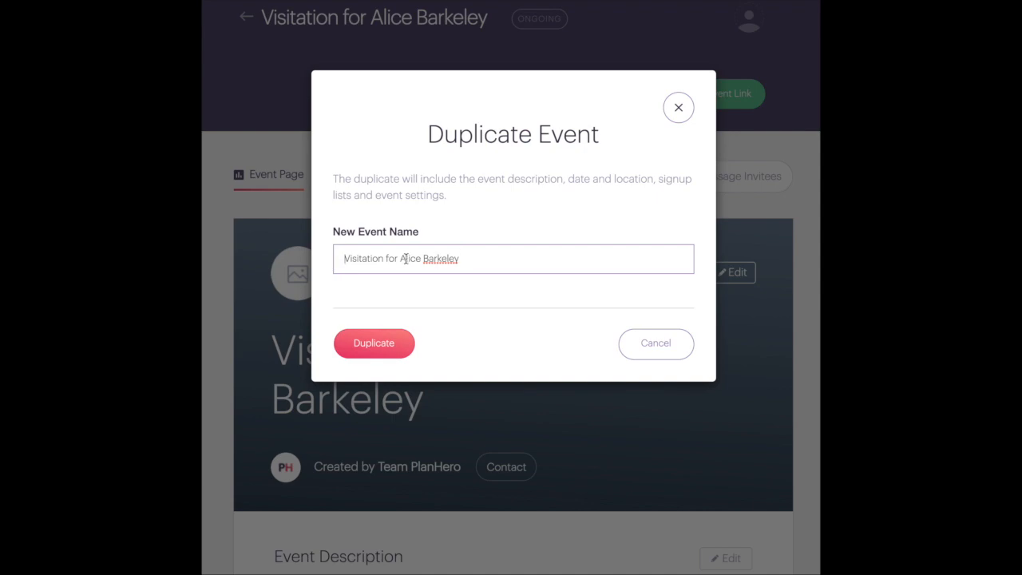
left_click_drag(400, 258, 489, 257)
type("Thomas")
left_click(355, 343)
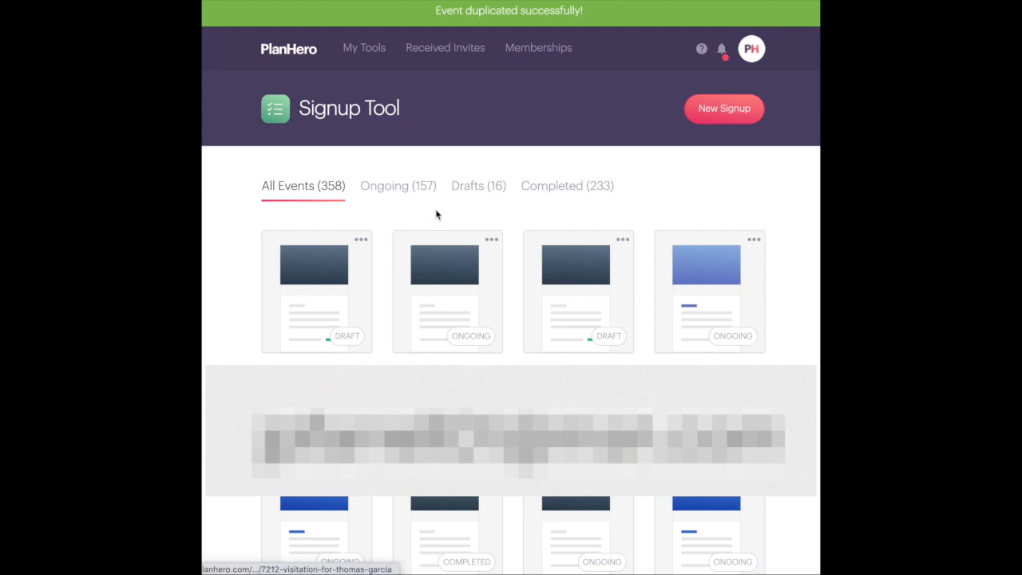
left_click(308, 313)
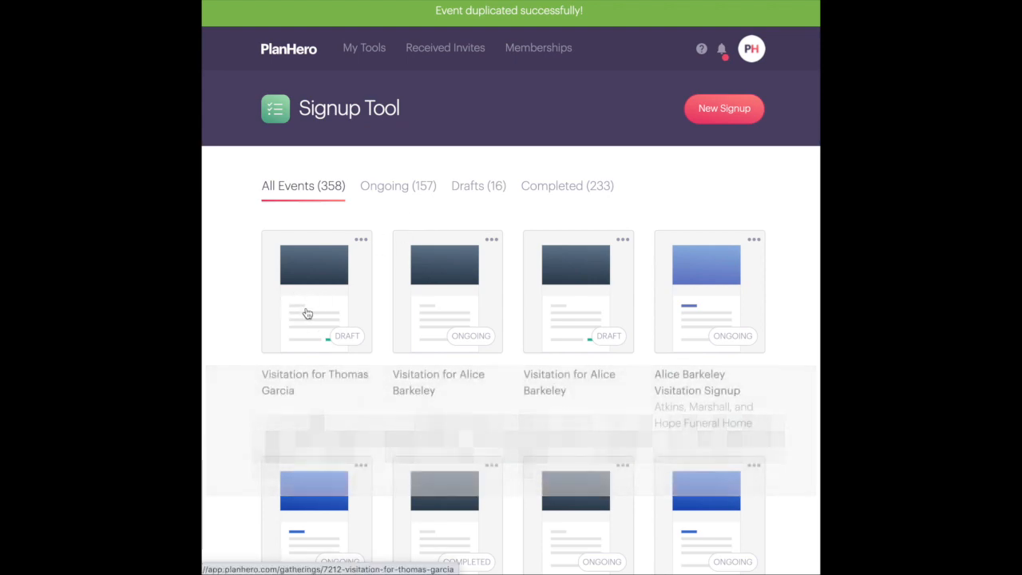
Replace the name in the draft's Short Intro with the new deceased's name and save it
scroll(534, 323, "down", 1)
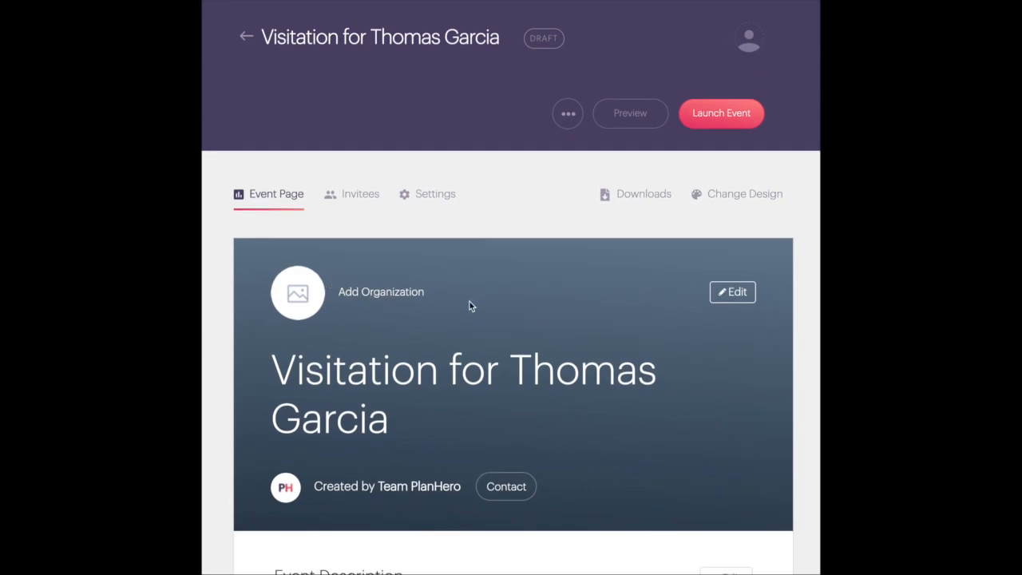
scroll(471, 306, "down", 5)
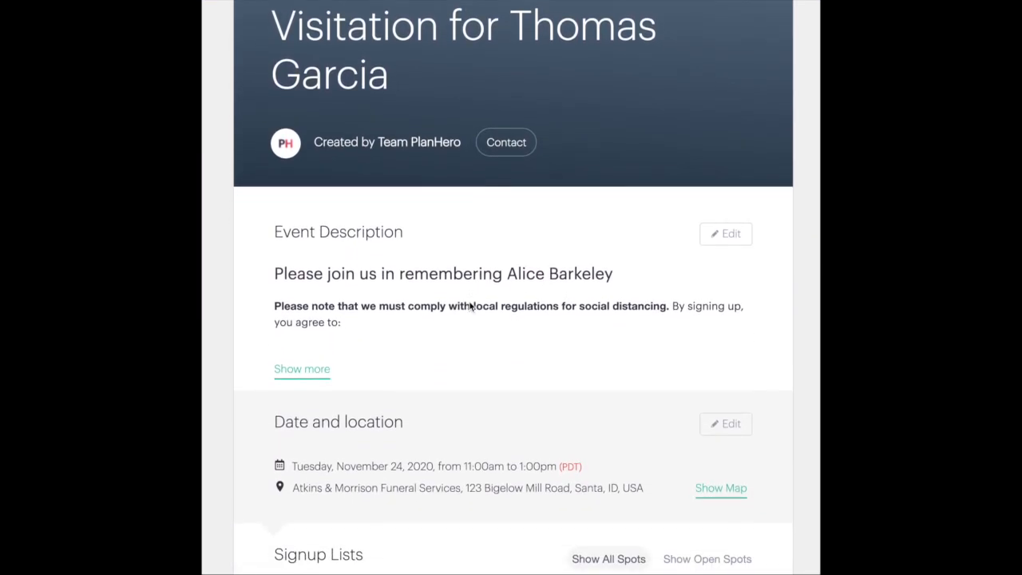
left_click(727, 235)
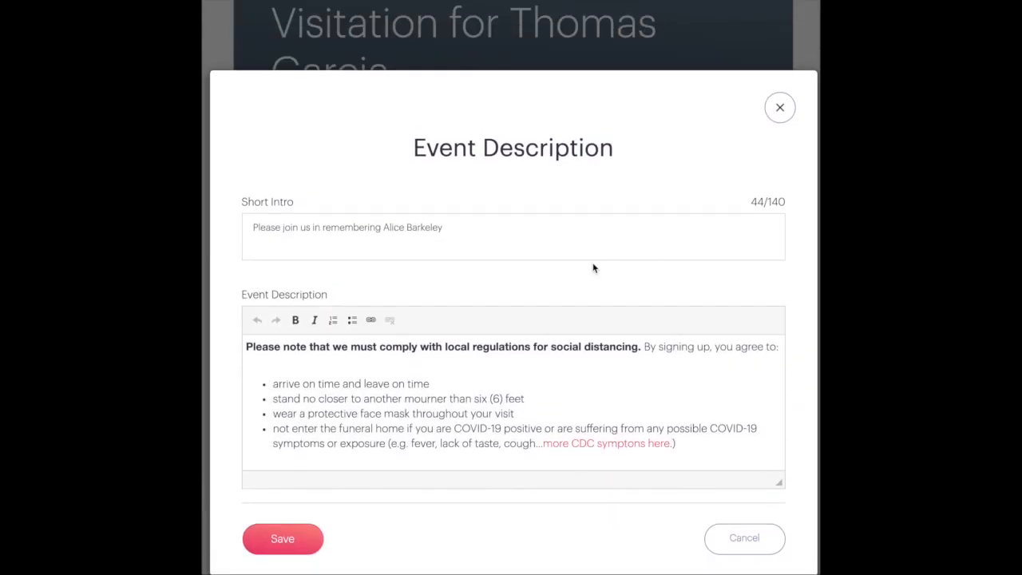
left_click_drag(384, 227, 490, 229)
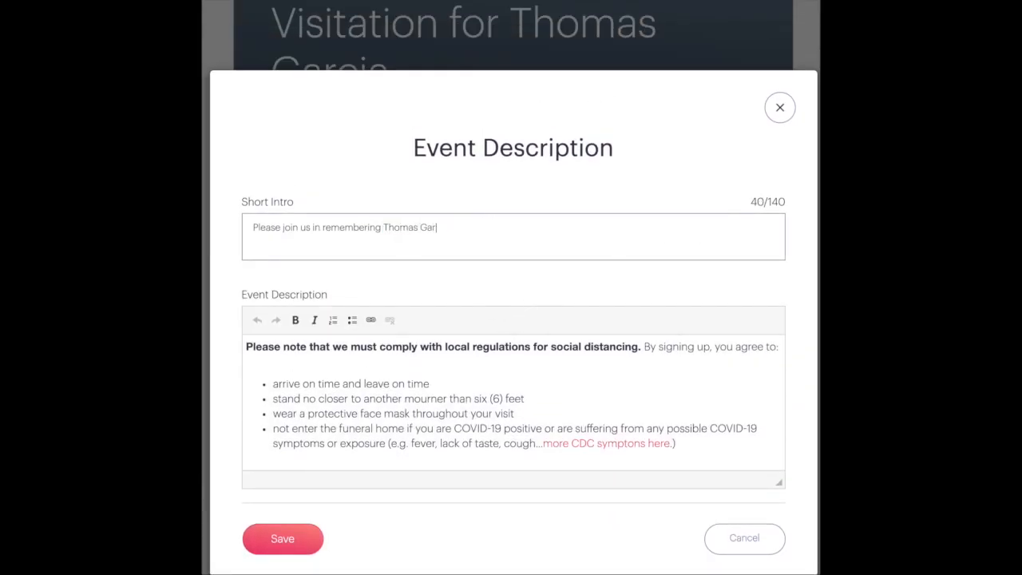
left_click(276, 549)
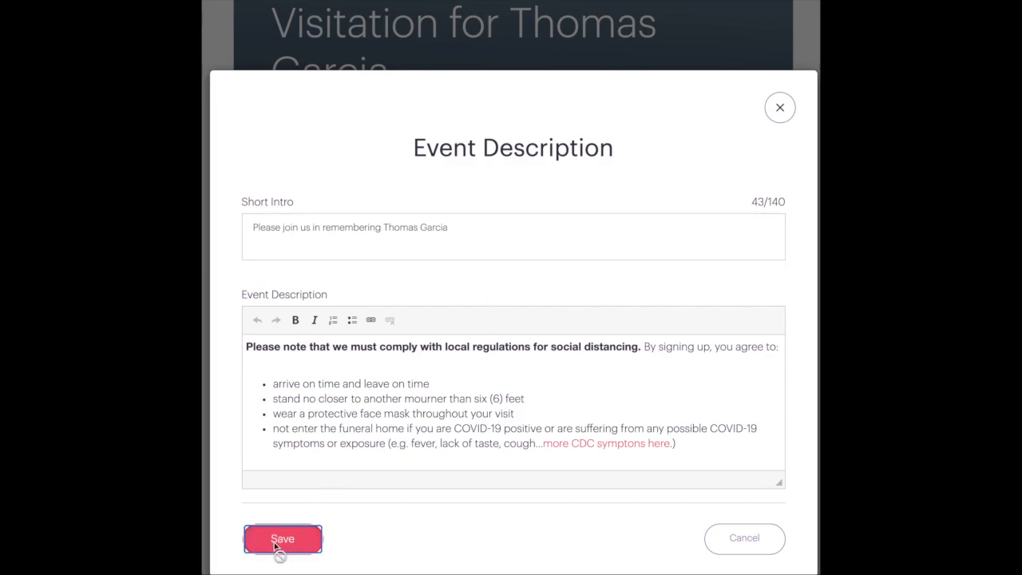
scroll(564, 346, "down", 8)
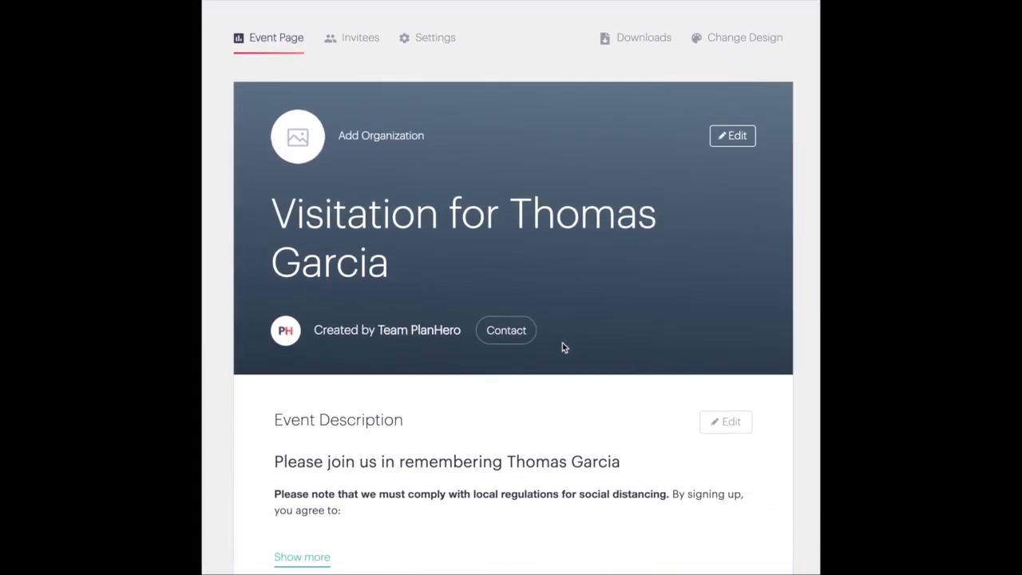
Change the visitation's date to Thursday, December 3, 2020
scroll(562, 342, "down", 1)
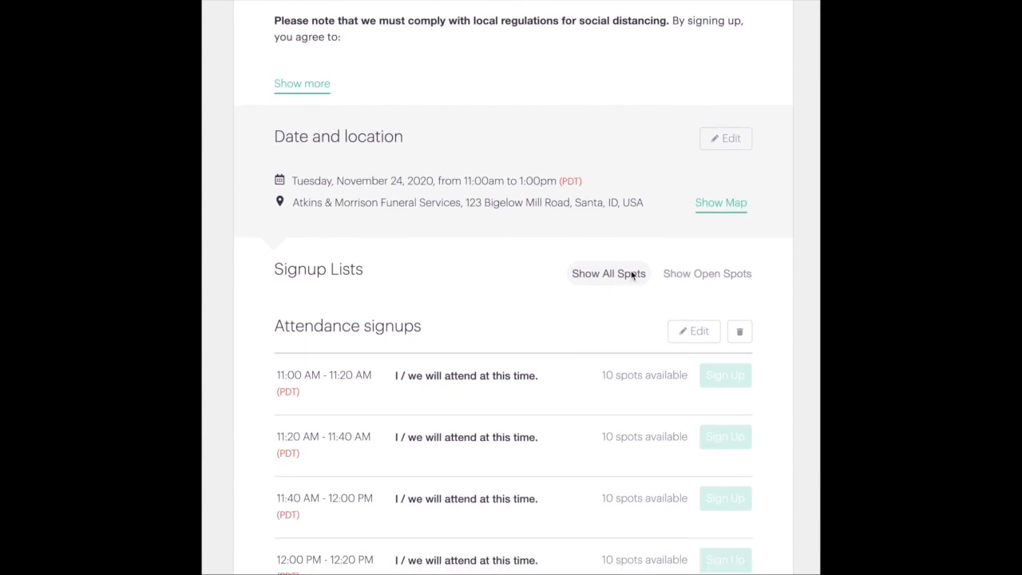
left_click(719, 140)
left_click(755, 218)
left_click(331, 363)
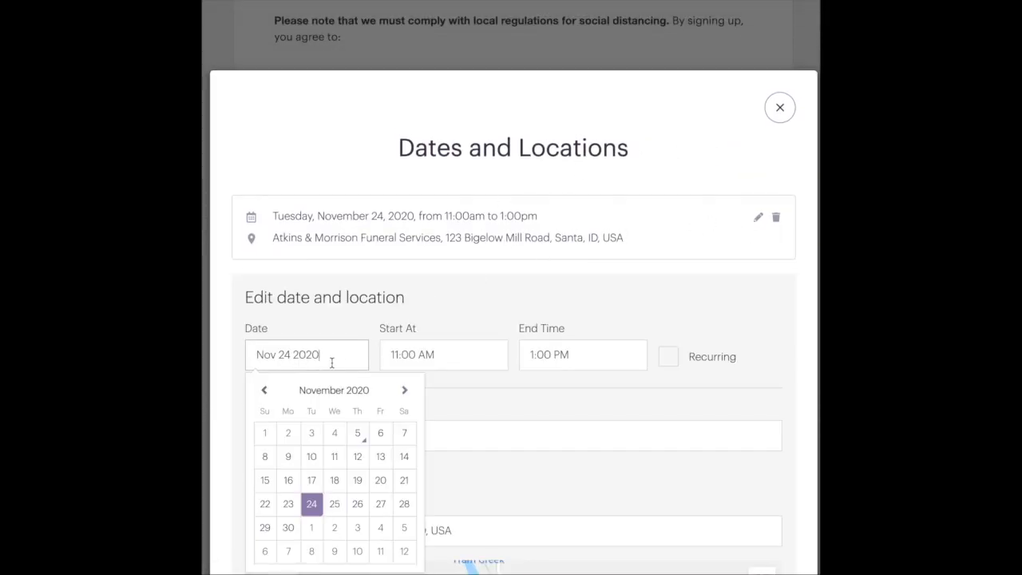
scroll(331, 362, "down", 1)
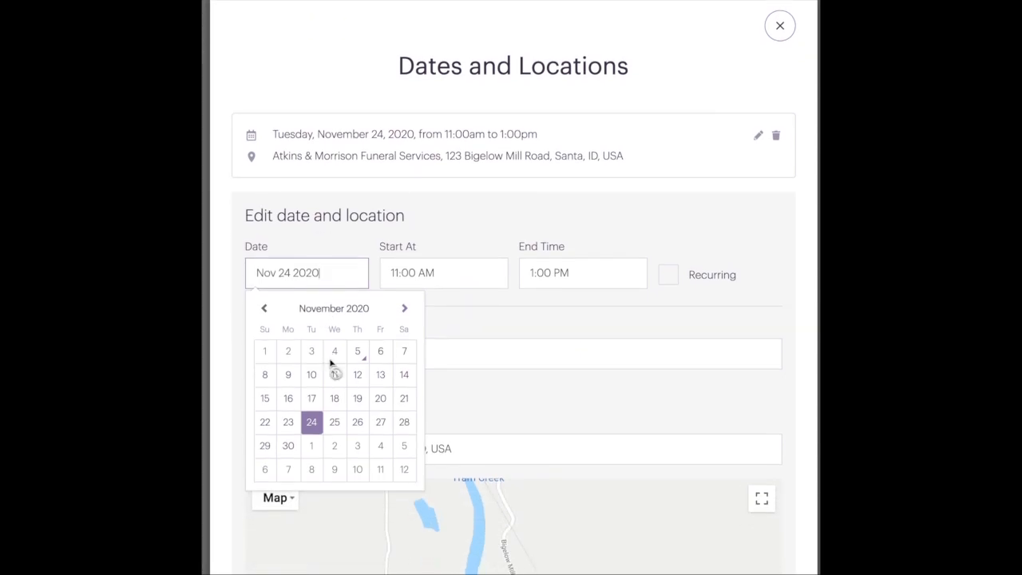
left_click(357, 449)
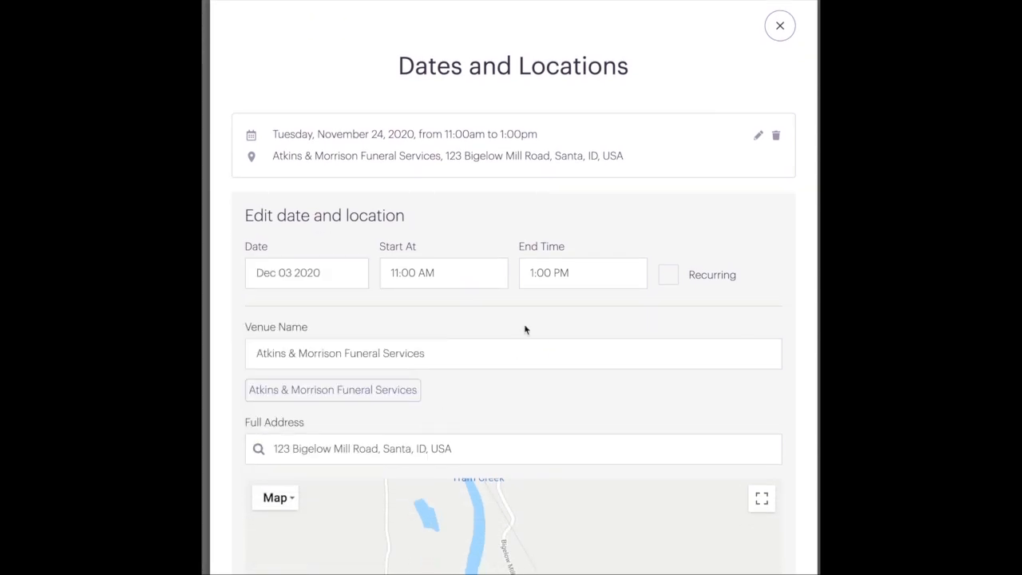
Set the visitation to run from 2:00 PM to 4:00 PM
left_click(416, 273)
left_click(404, 313)
left_click(404, 313)
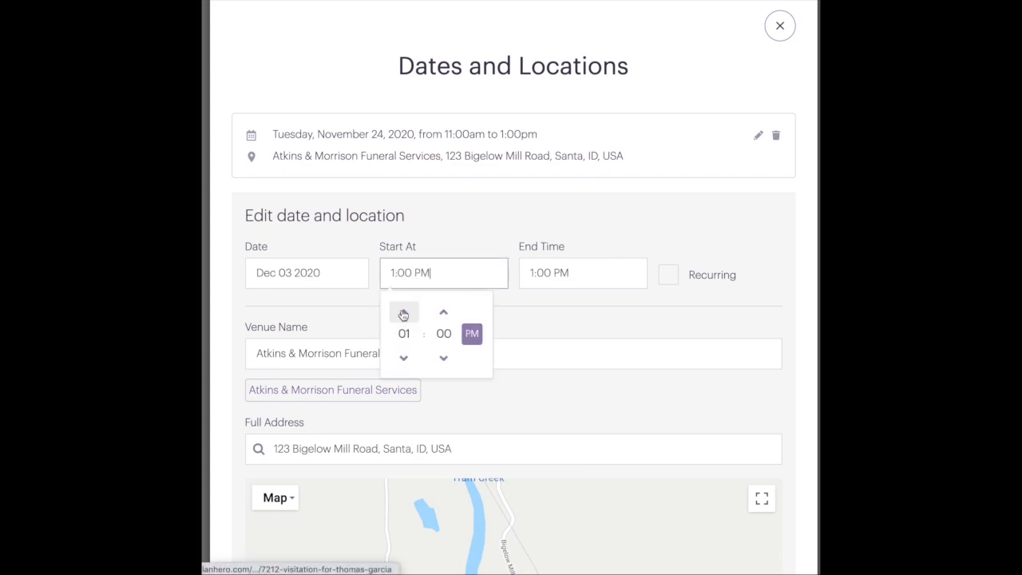
left_click(403, 313)
left_click(533, 275)
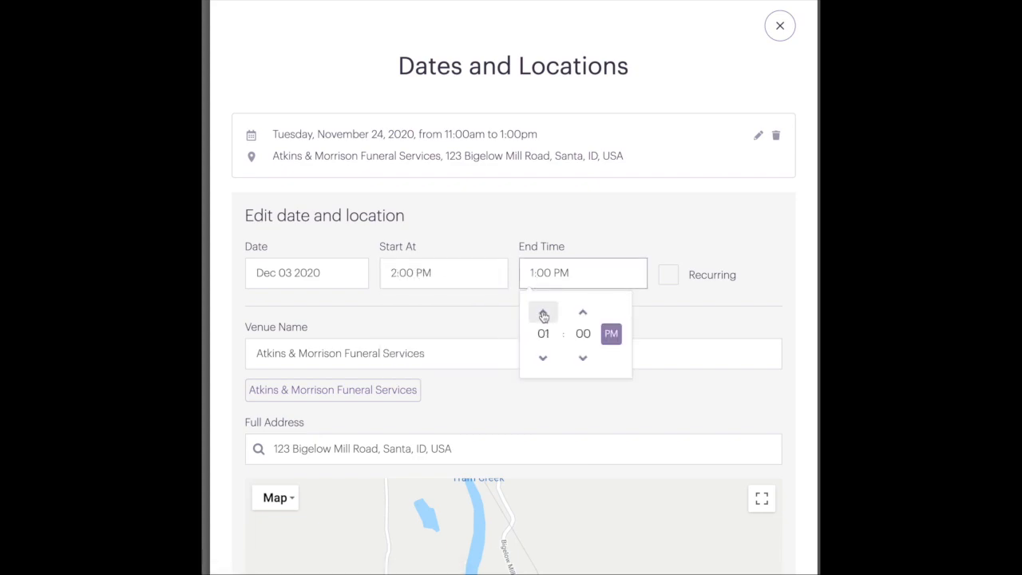
left_click(543, 313)
left_click(544, 313)
left_click(543, 313)
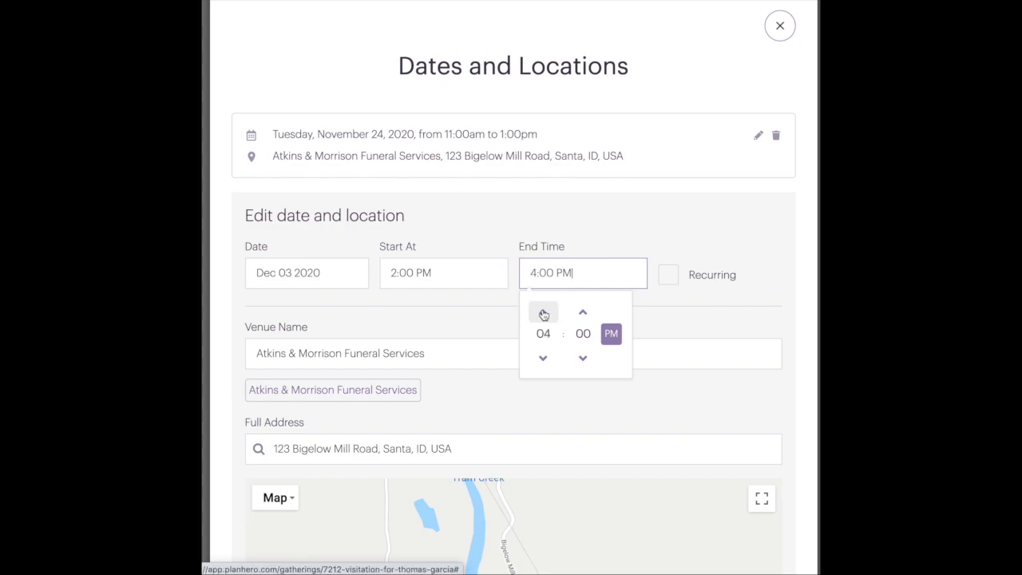
left_click(461, 321)
Save the new date and time at Atkins & Morrison Funeral Services and finish editing
scroll(459, 321, "down", 3)
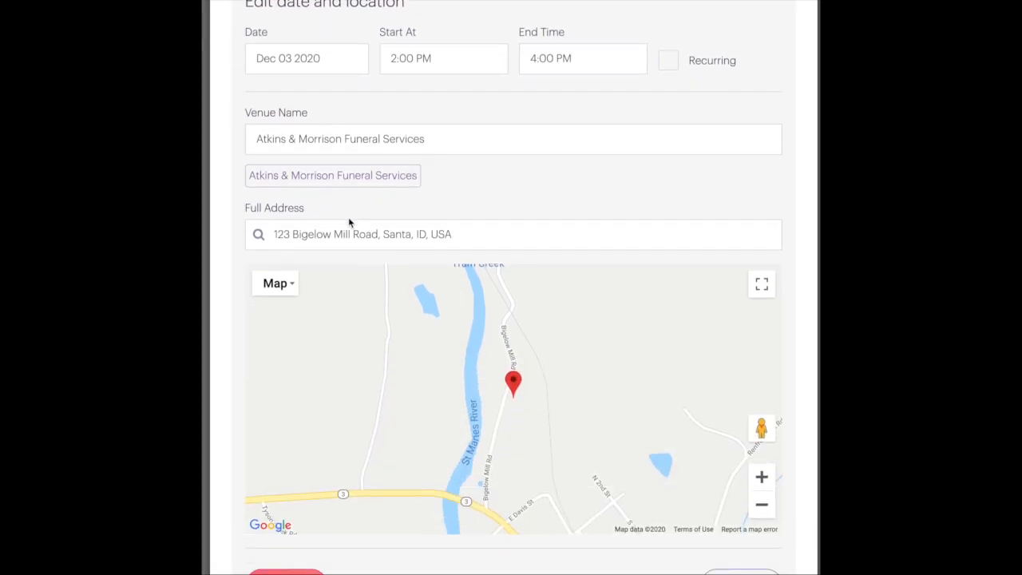
scroll(340, 276, "down", 2)
left_click(289, 485)
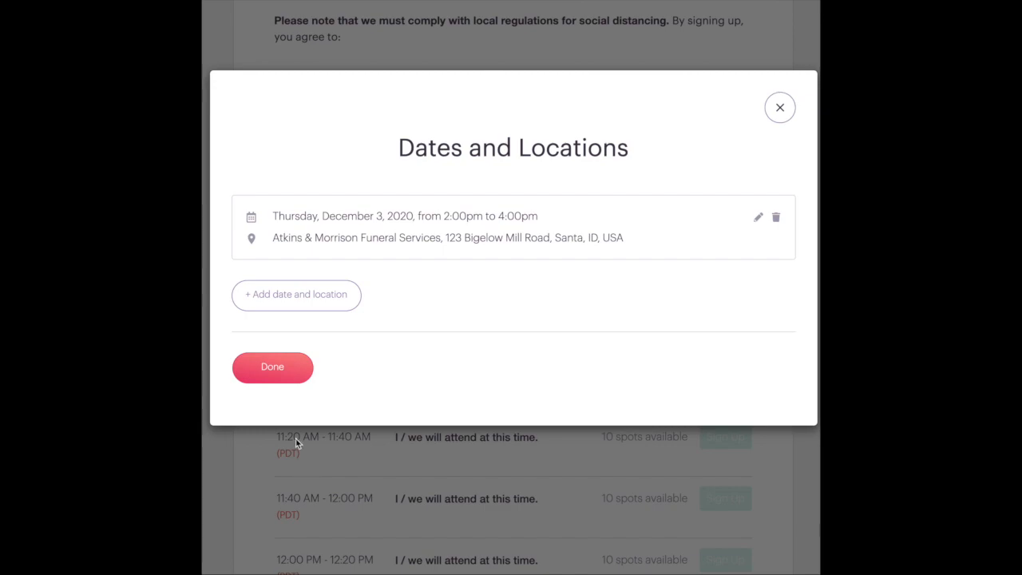
left_click(270, 367)
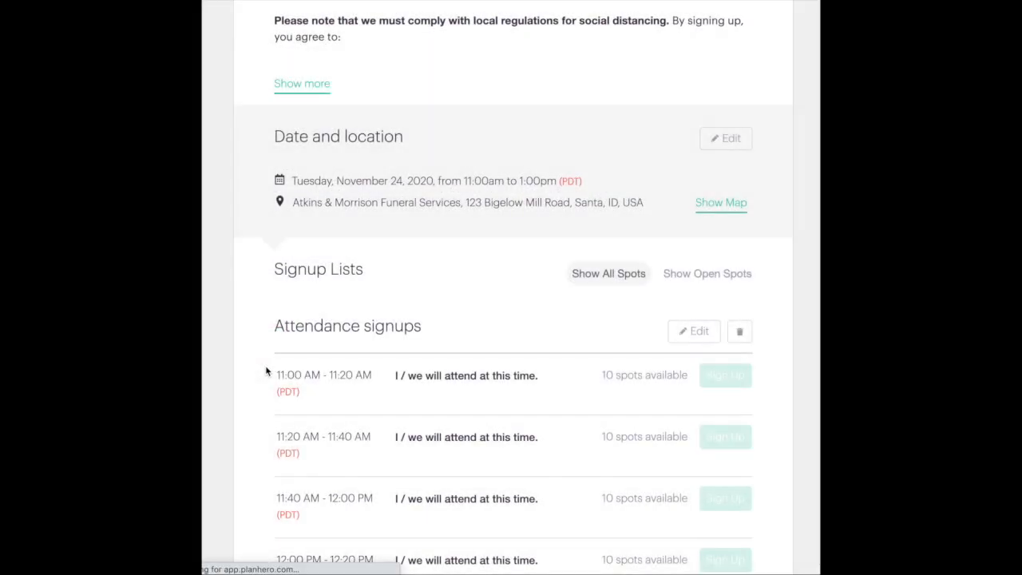
scroll(266, 366, "down", 10)
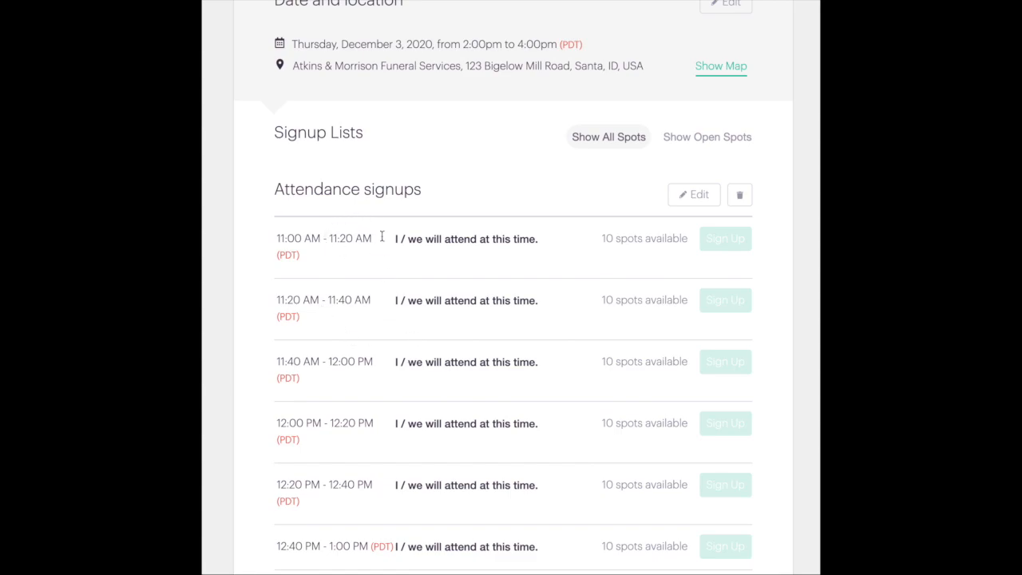
Delete the copied Attendance signups list and bring up the new-list type chooser
left_click(739, 197)
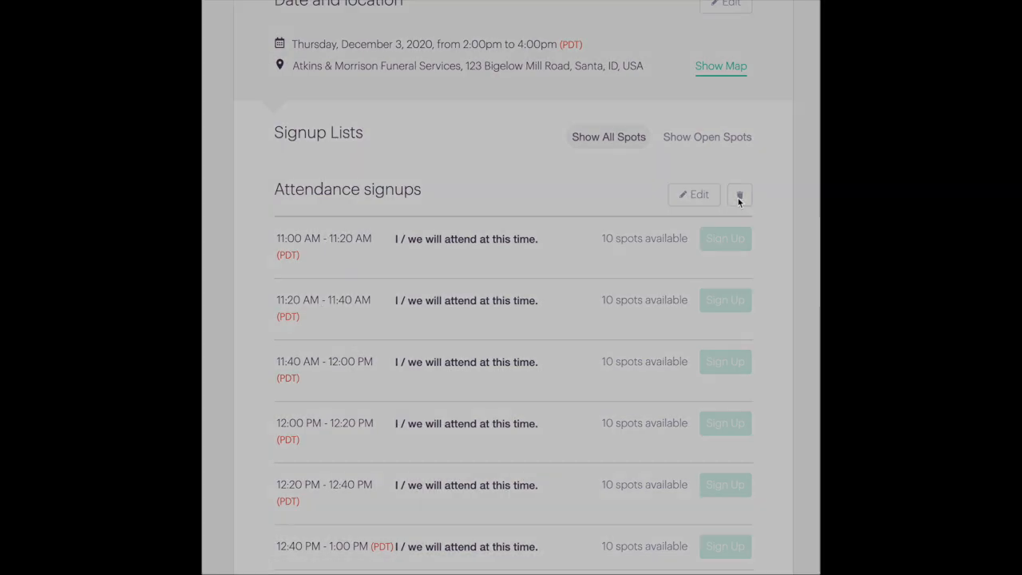
left_click(459, 140)
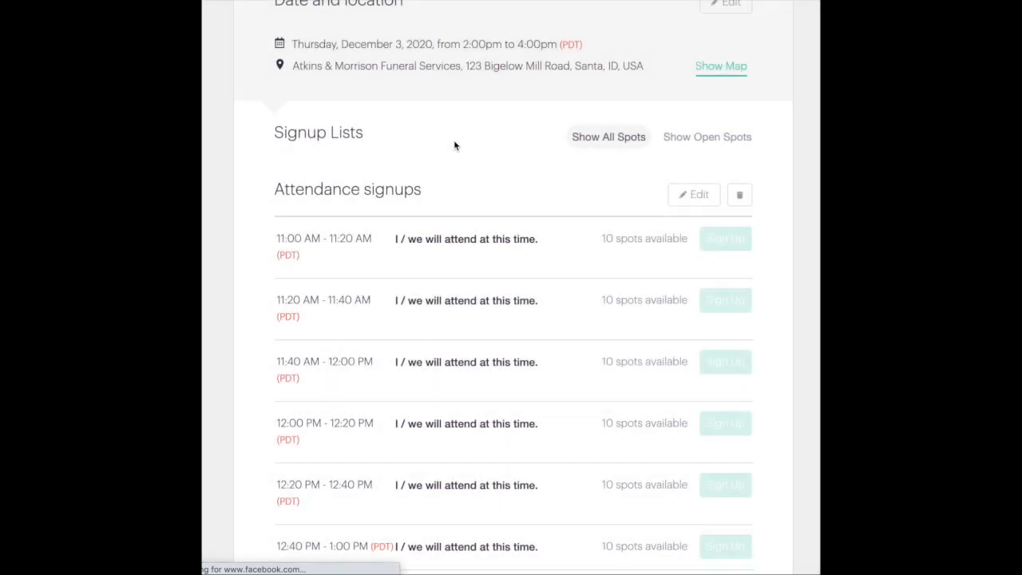
scroll(456, 150, "down", 8)
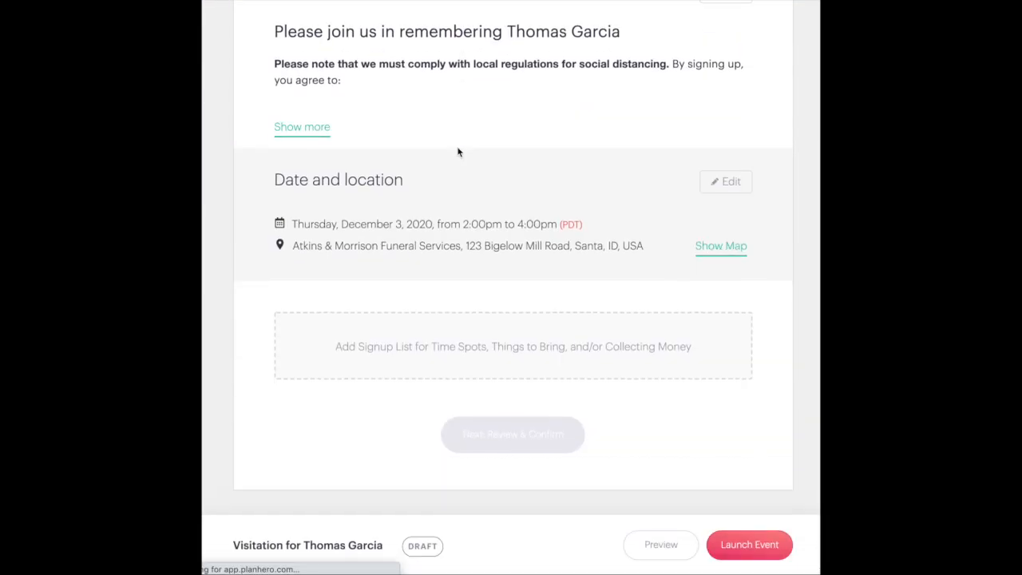
left_click(506, 349)
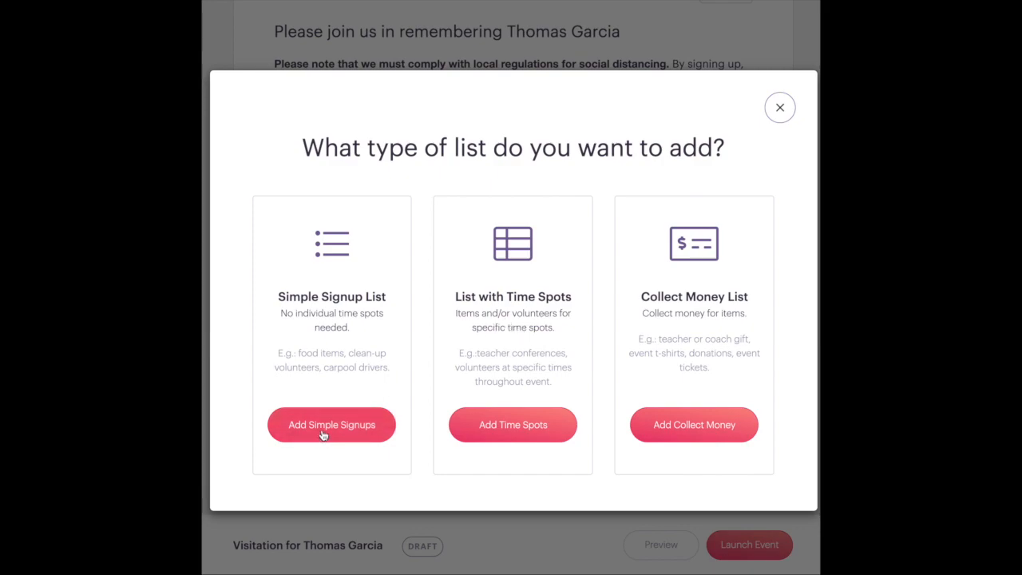
Create a time-spot list titled 'Attendance Signup' with a first spot from 2:00 to 2:15 PM
left_click(484, 428)
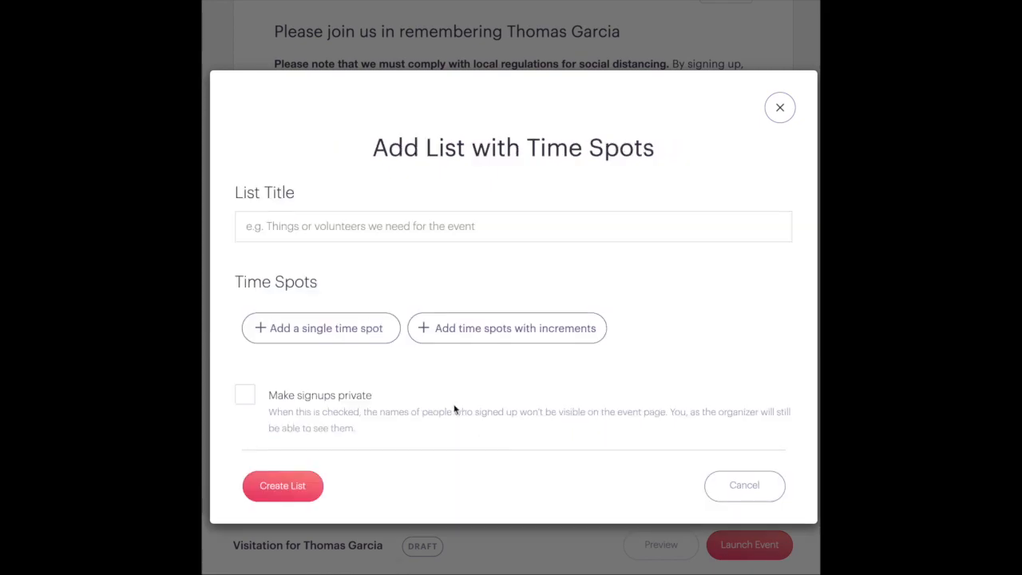
left_click(326, 228)
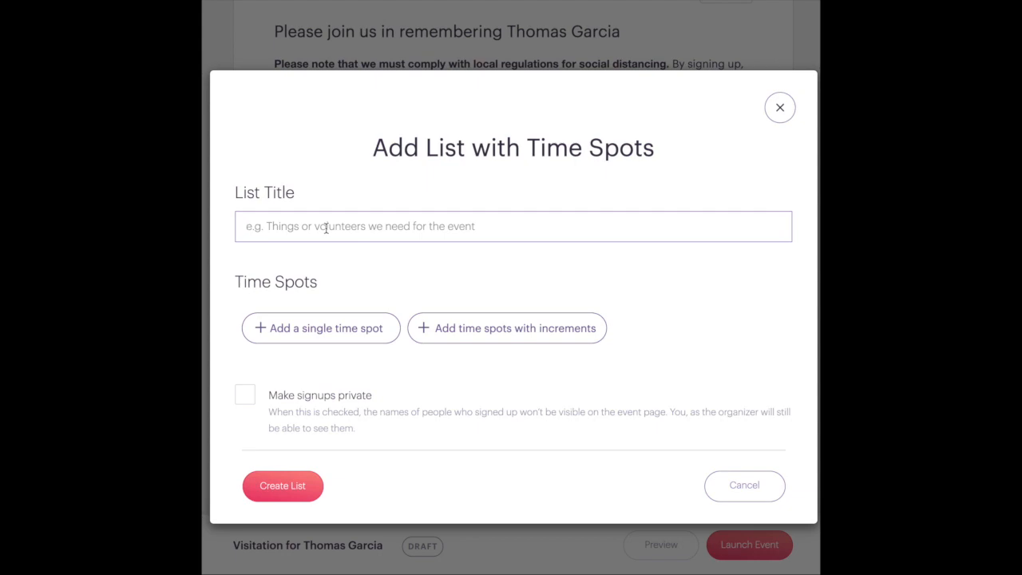
type("Attendance Signup")
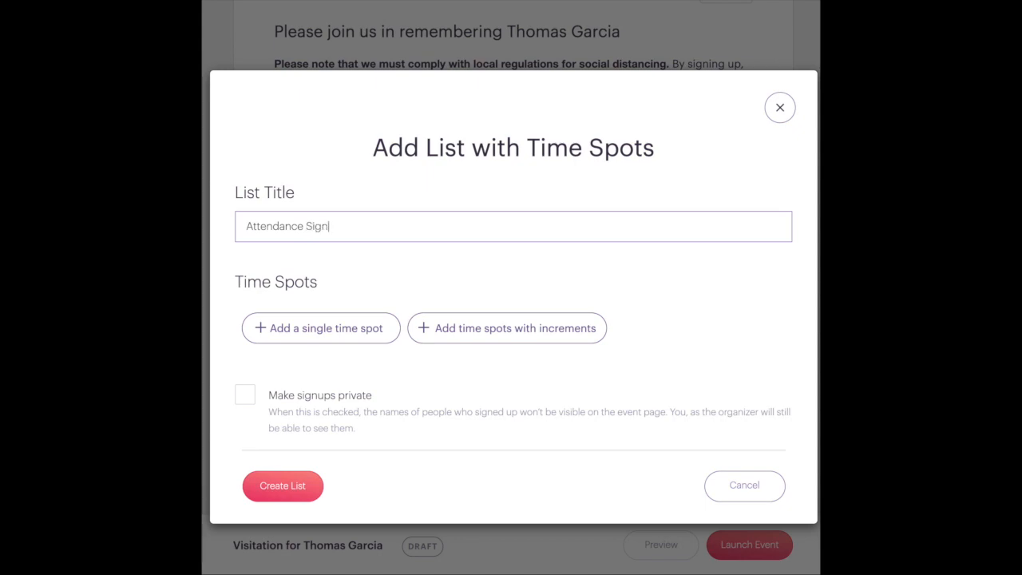
left_click(314, 327)
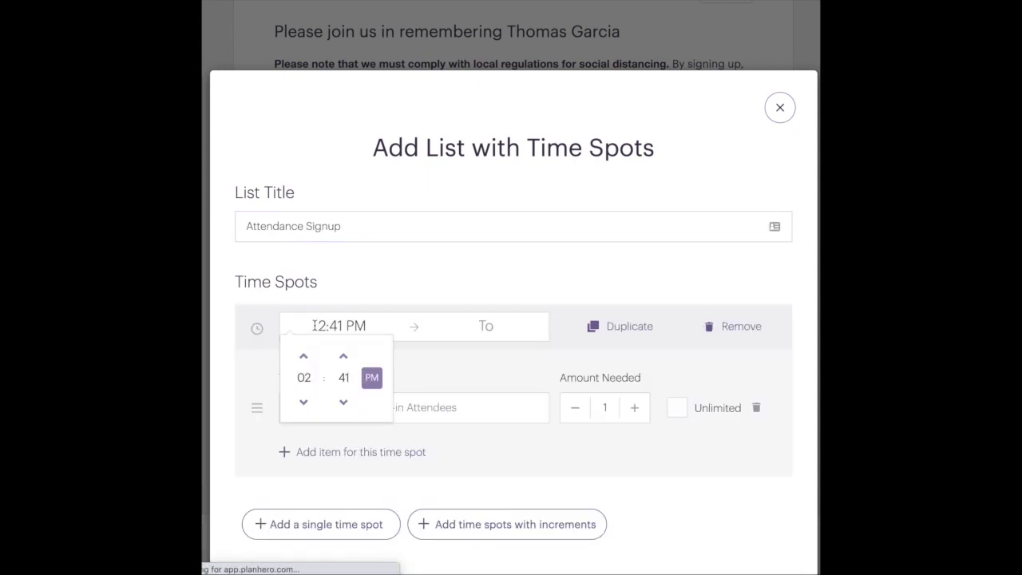
left_click(342, 376)
left_click(302, 361)
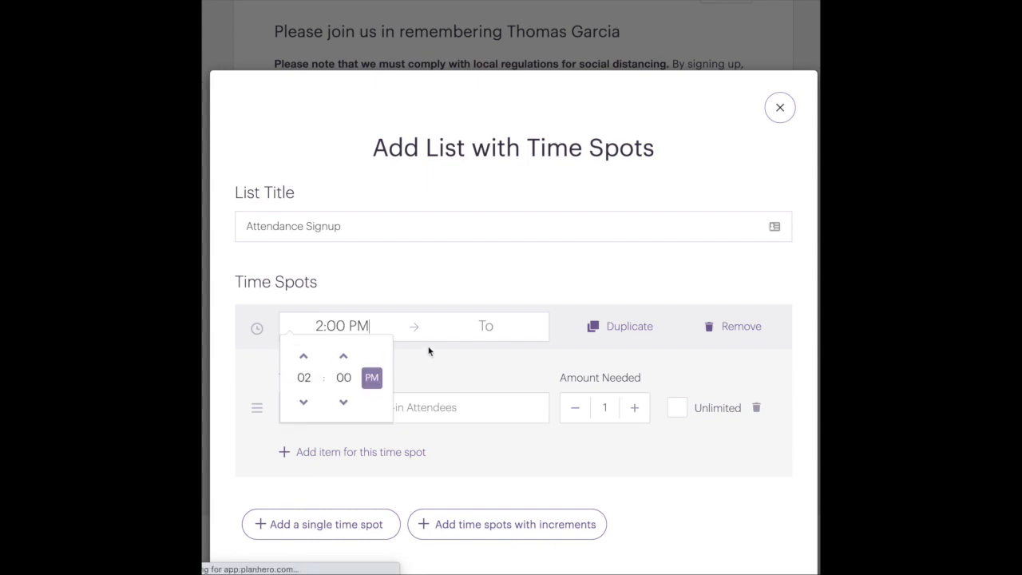
left_click(455, 329)
left_click(486, 380)
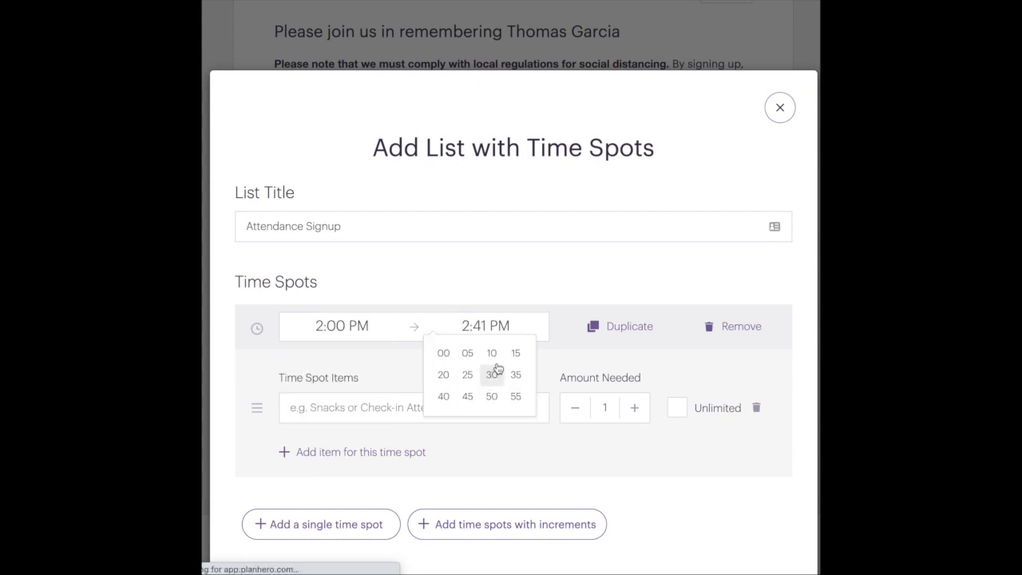
left_click(515, 354)
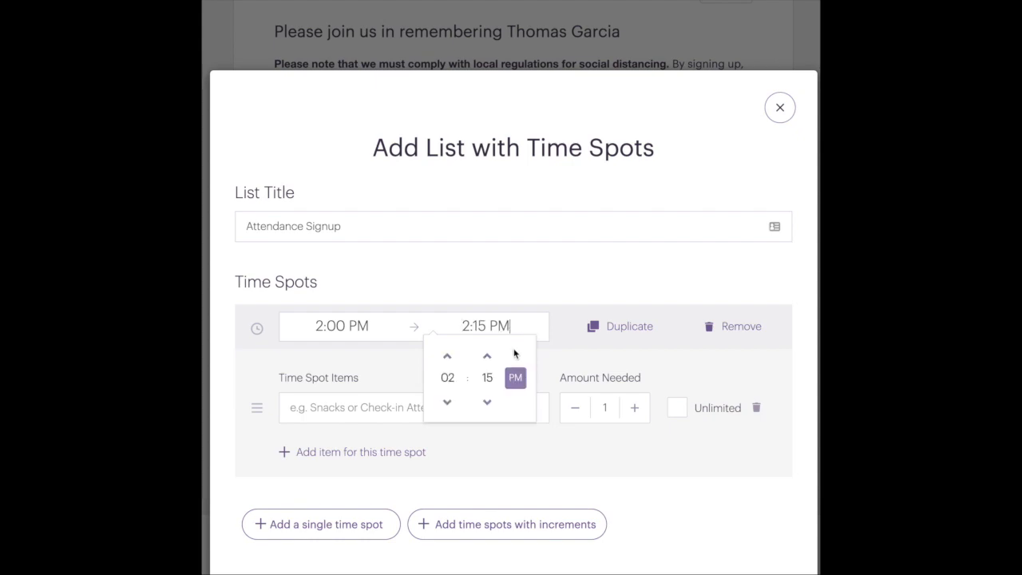
Give the spot the item 'I / we will be there.' with 12 needed
left_click(357, 409)
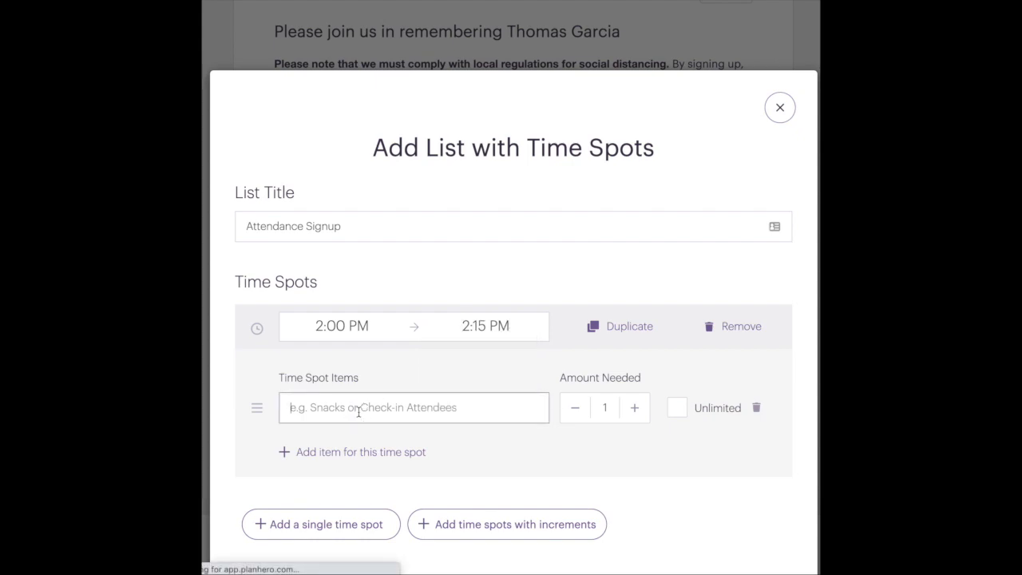
type("I / we will be there.")
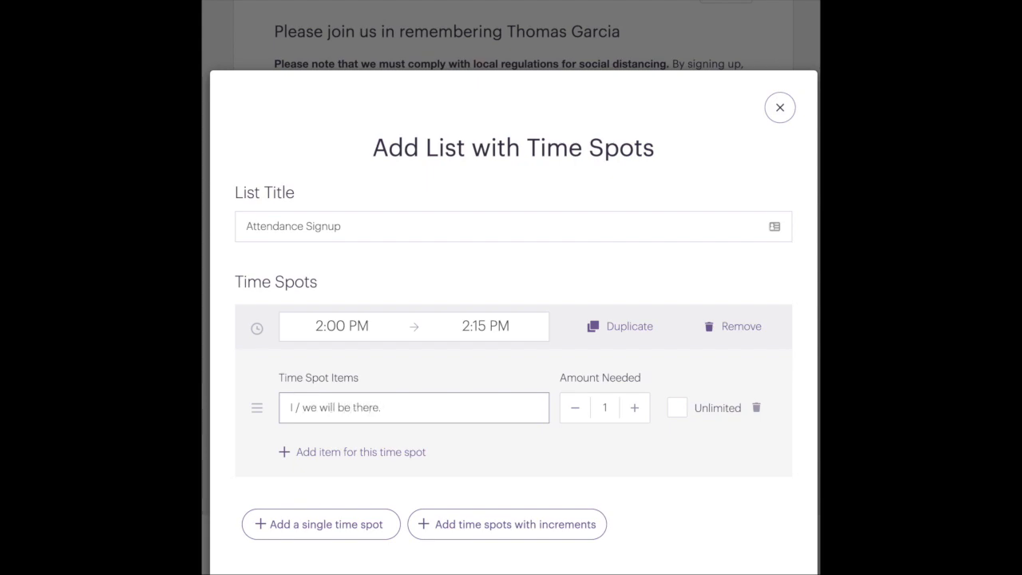
left_click(608, 405)
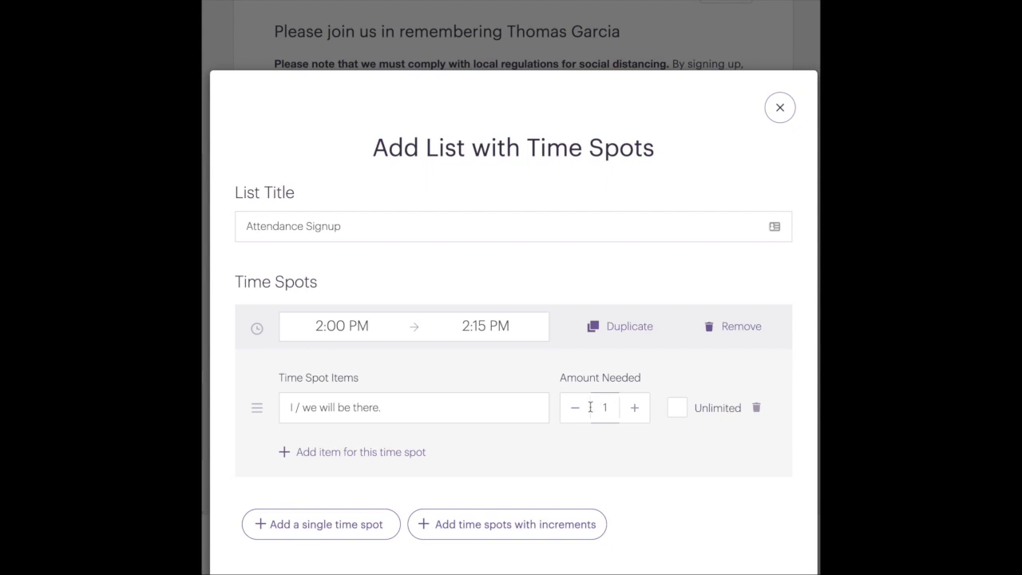
type("2")
scroll(585, 447, "down", 3)
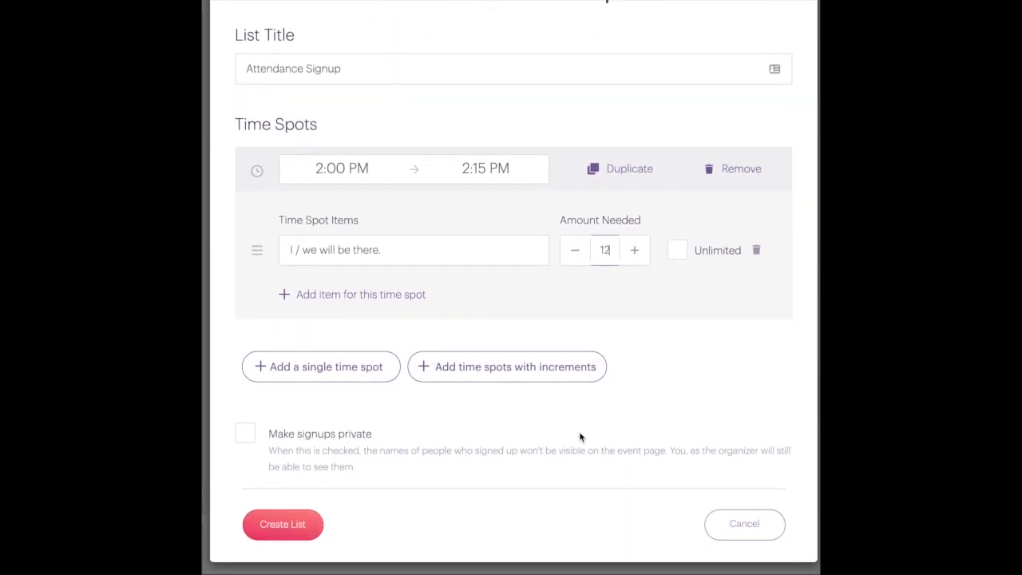
Duplicate the first spot and set the copy to 2:20–2:35 PM
left_click(627, 170)
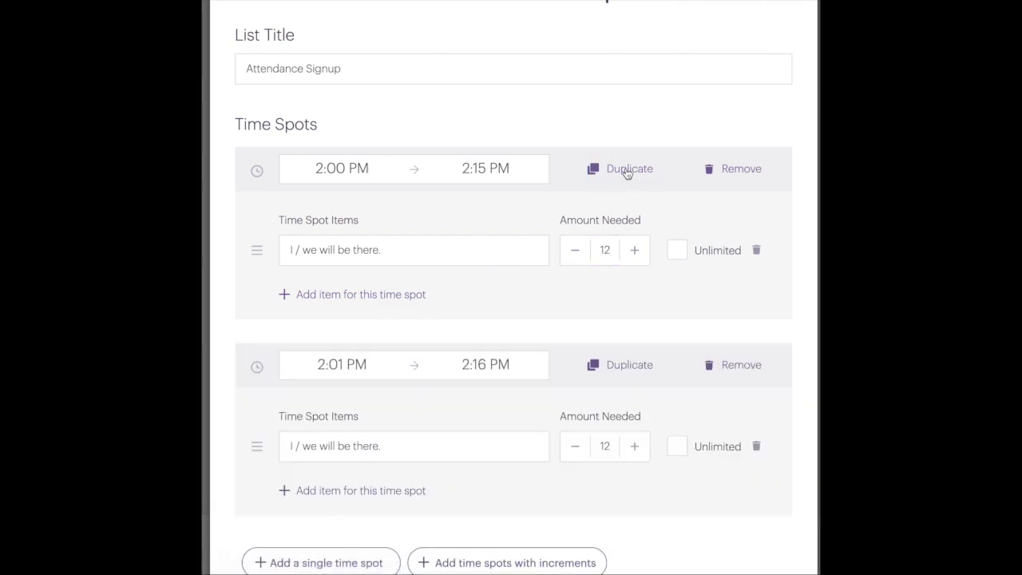
scroll(583, 202, "down", 1)
scroll(583, 207, "down", 1)
left_click(330, 196)
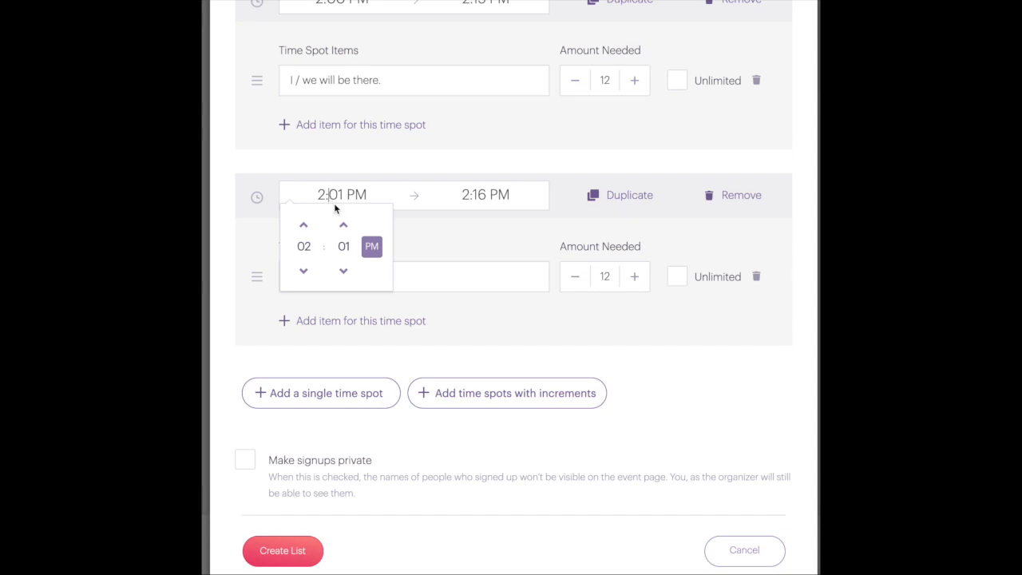
scroll(363, 187, "up", 1)
left_click(344, 326)
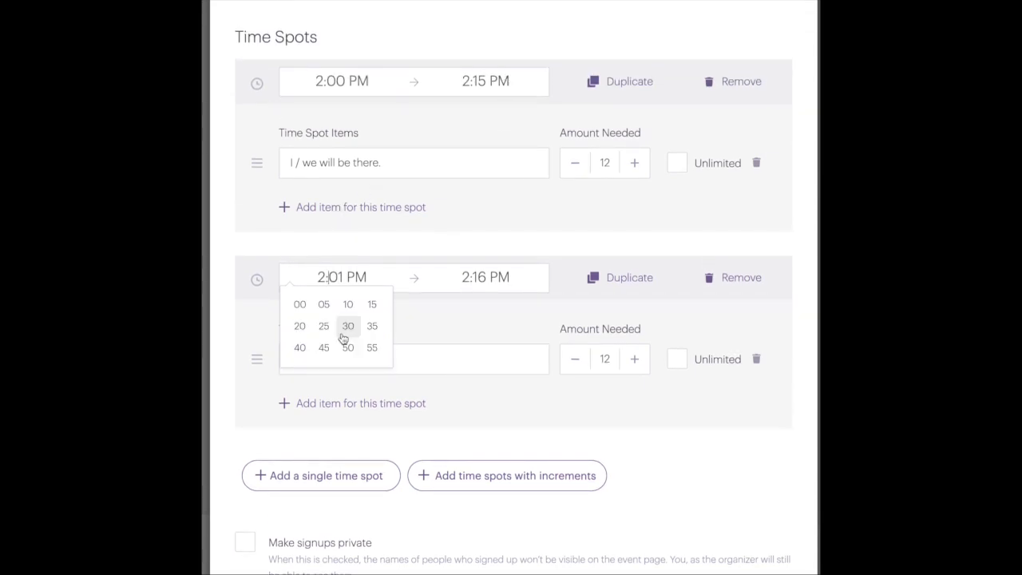
left_click(299, 325)
left_click(478, 277)
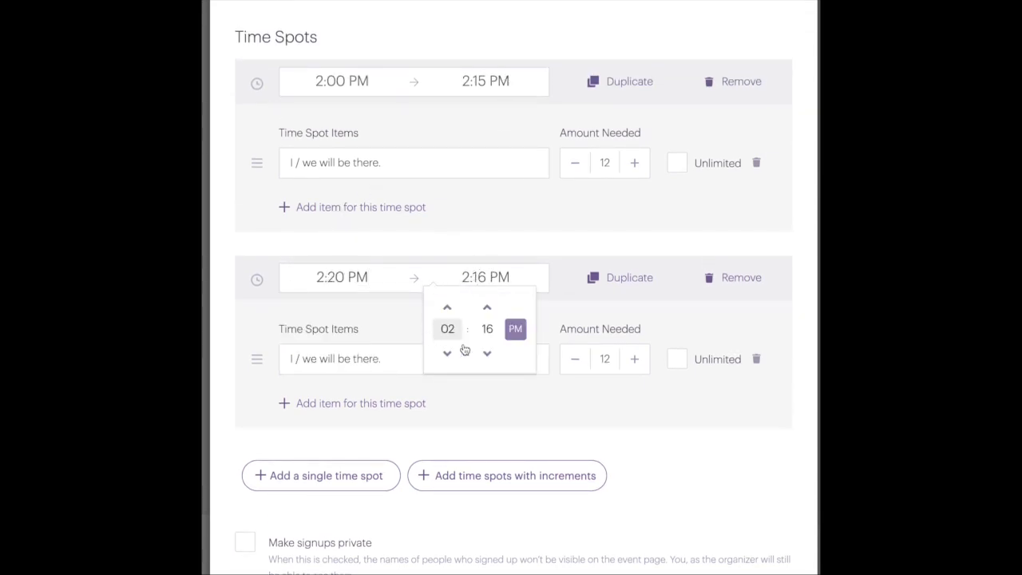
left_click(487, 331)
left_click(516, 326)
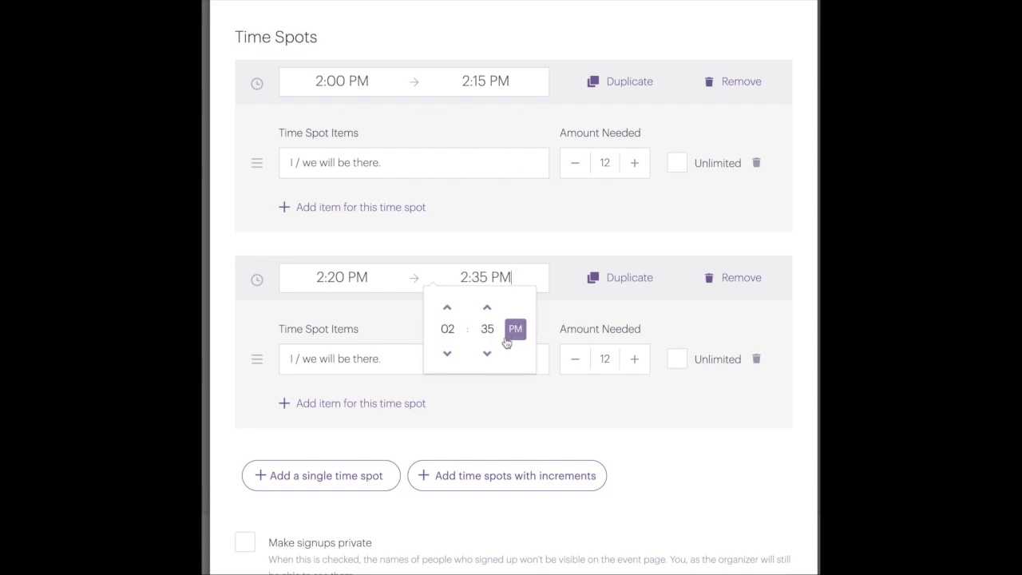
scroll(479, 405, "down", 1)
left_click(589, 368)
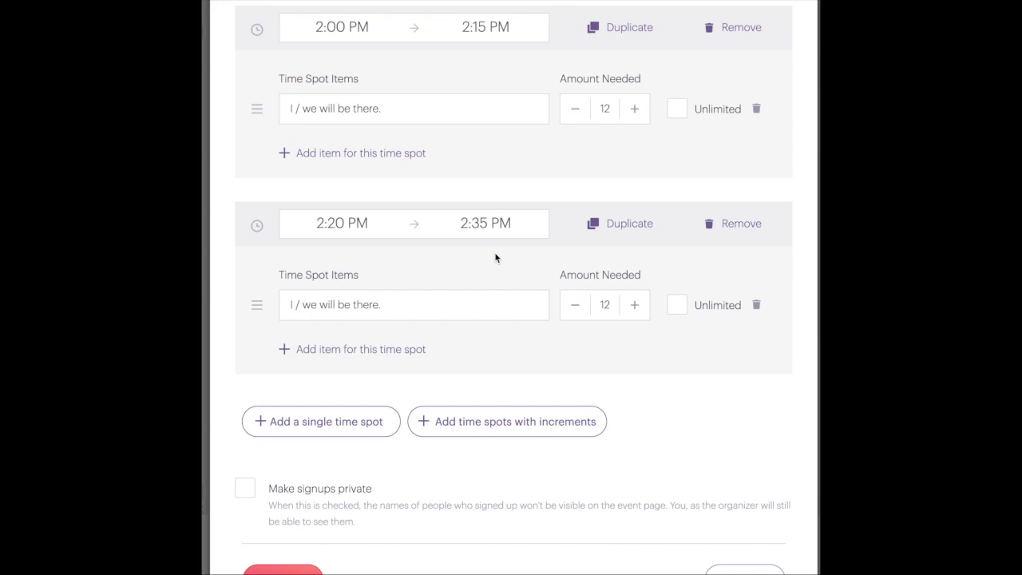
Set the third spot to 2:40–2:55 PM
scroll(495, 254, "down", 2)
left_click(341, 298)
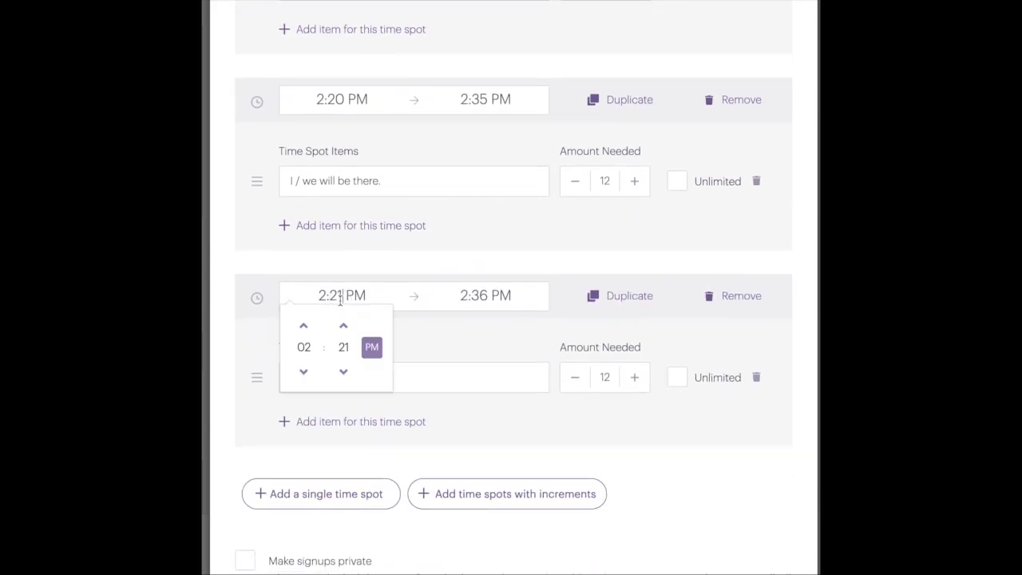
left_click(344, 347)
left_click(298, 365)
left_click(508, 297)
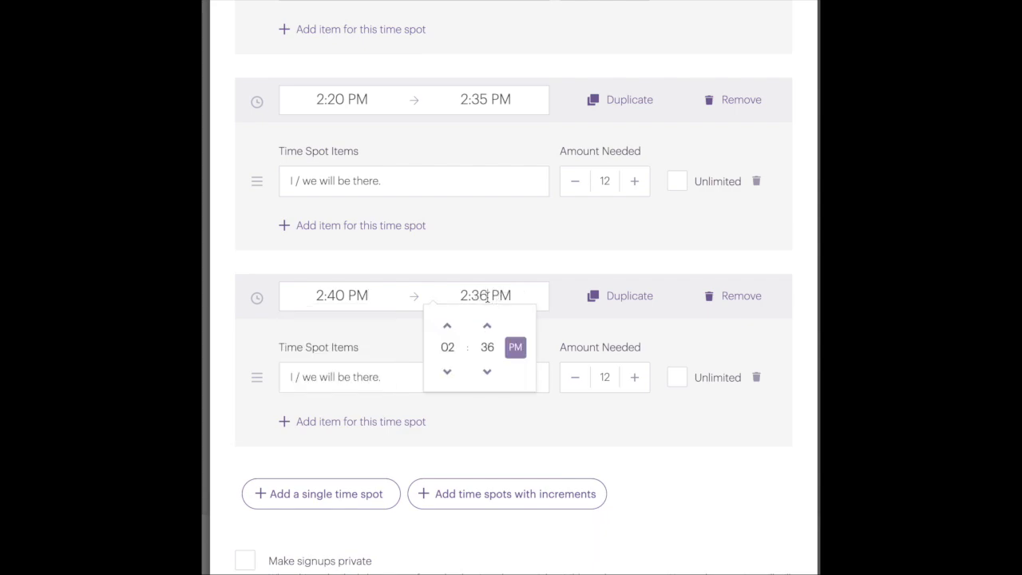
left_click(489, 347)
left_click(516, 366)
Add further duplicated spots starting at 3:00, 3:20 and 3:40 PM
left_click(629, 303)
scroll(630, 304, "down", 3)
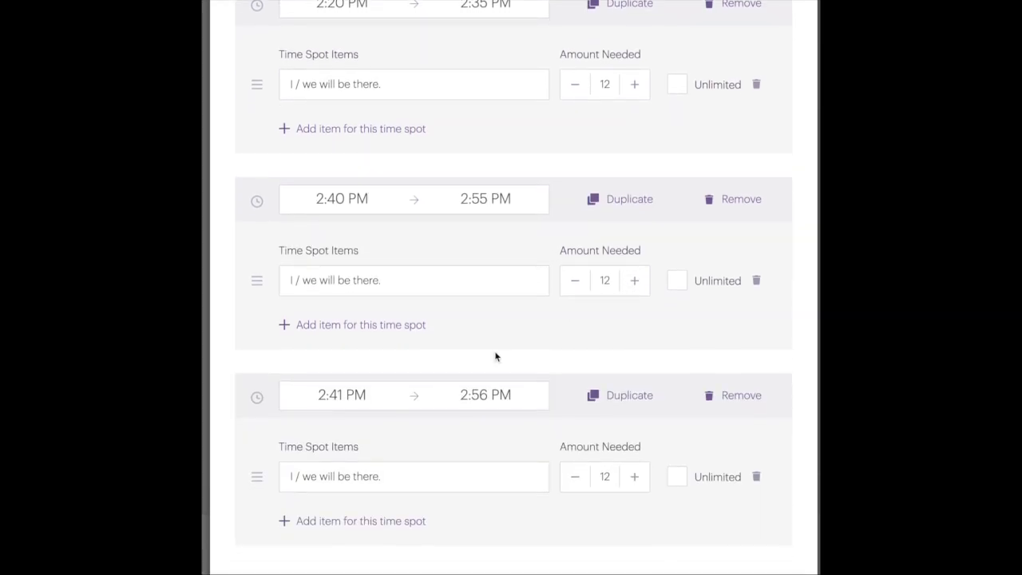
left_click(342, 395)
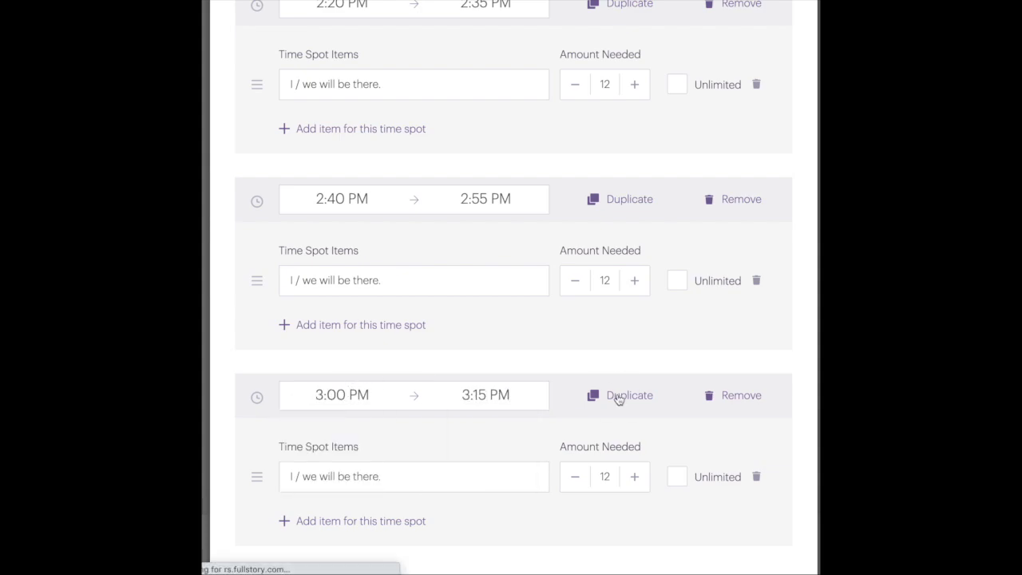
left_click(629, 396)
left_click(300, 373)
left_click(629, 321)
left_click(342, 330)
left_click(342, 381)
left_click(299, 401)
left_click(485, 331)
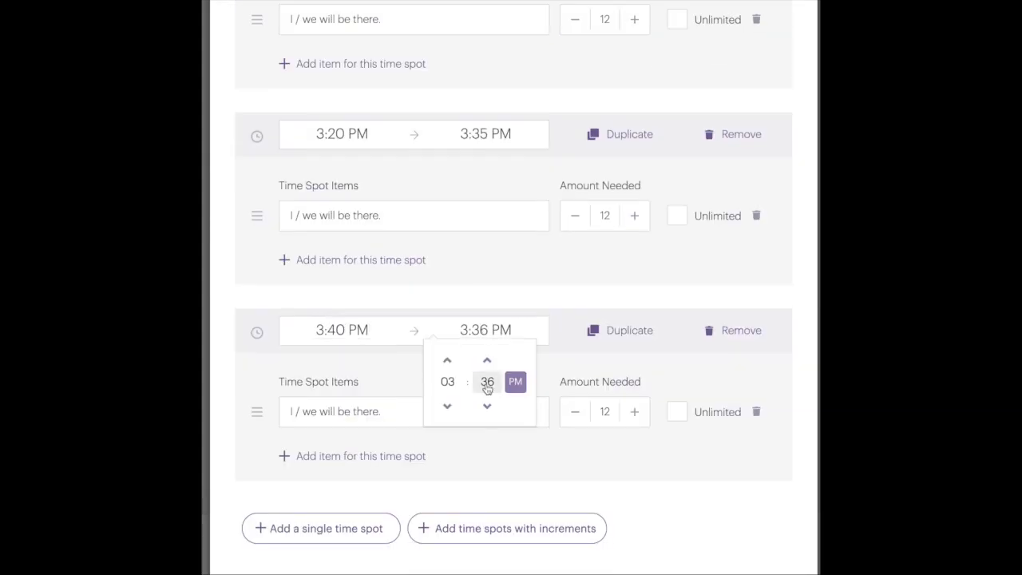
left_click(516, 401)
scroll(413, 364, "down", 4)
scroll(413, 365, "down", 1)
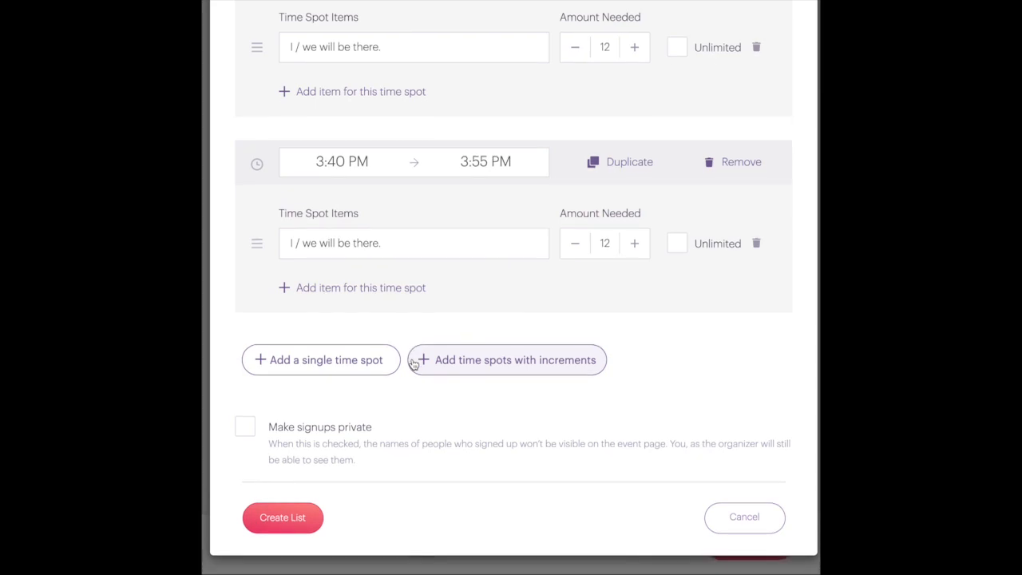
Save the Attendance Signup list, with six slots of 12 spots each, to the event
left_click(284, 519)
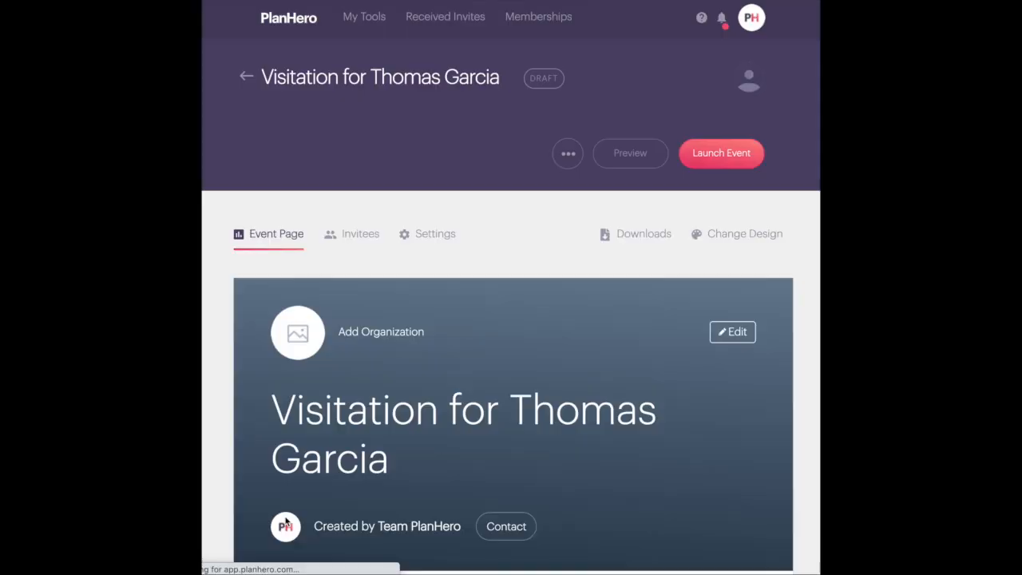
scroll(401, 404, "down", 12)
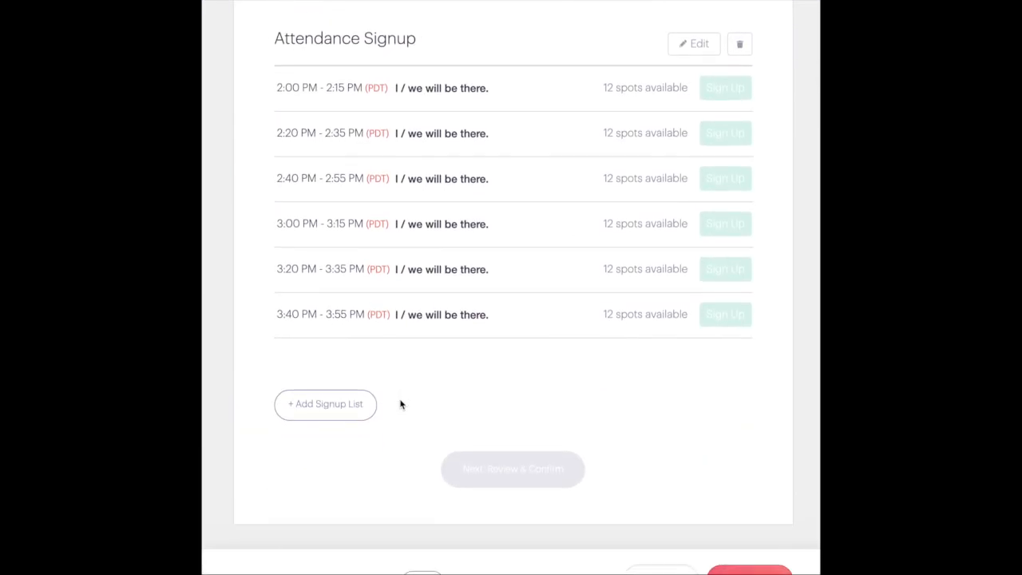
scroll(401, 404, "up", 12)
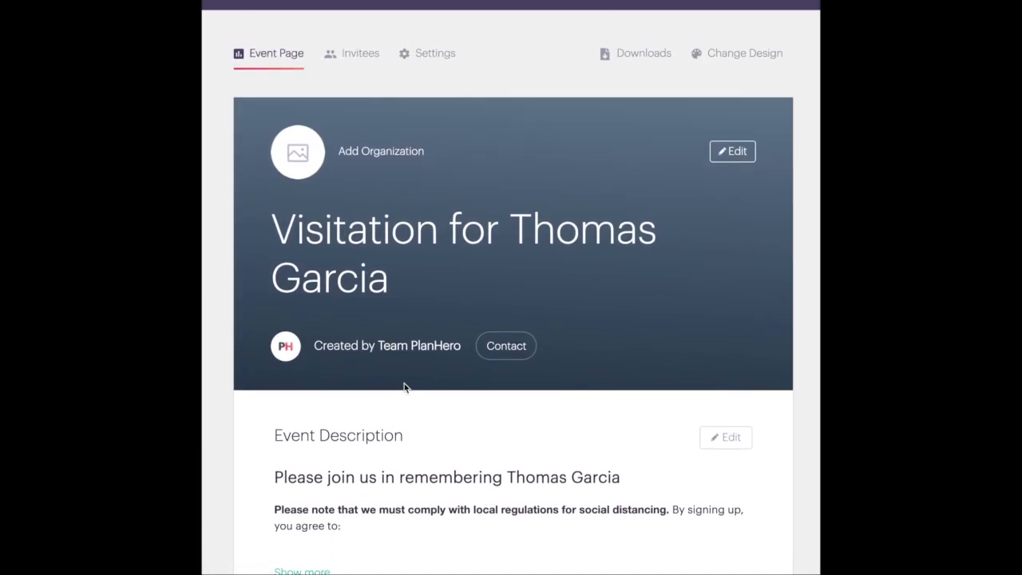
scroll(404, 387, "up", 1)
Change the event's design to the teal colour
left_click(732, 90)
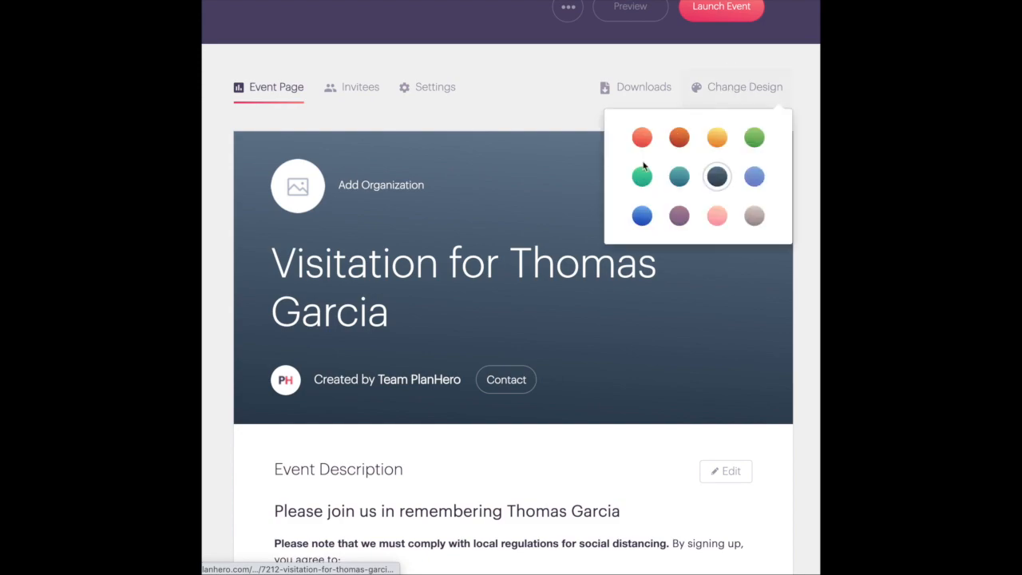
left_click(679, 174)
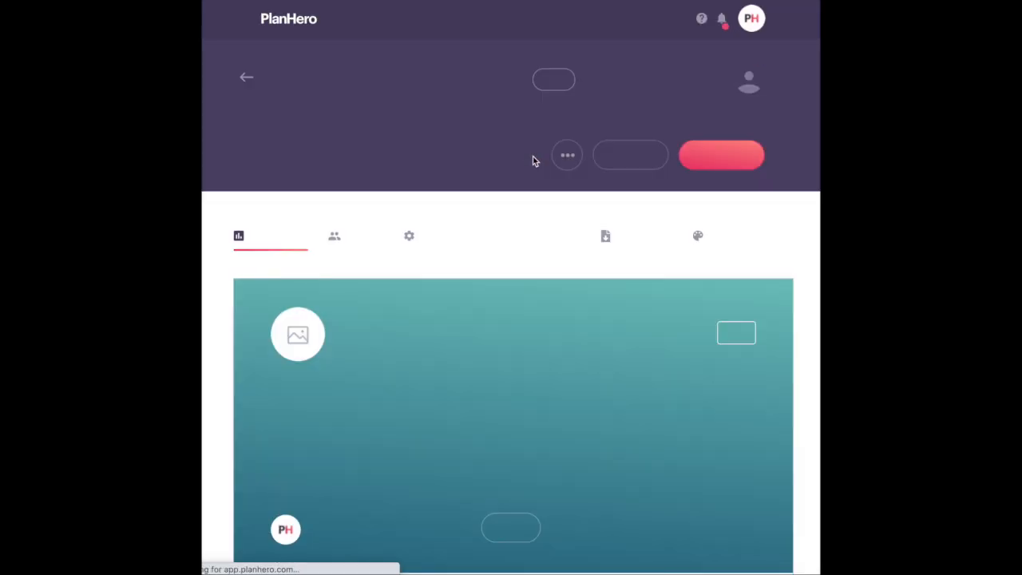
scroll(533, 161, "down", 12)
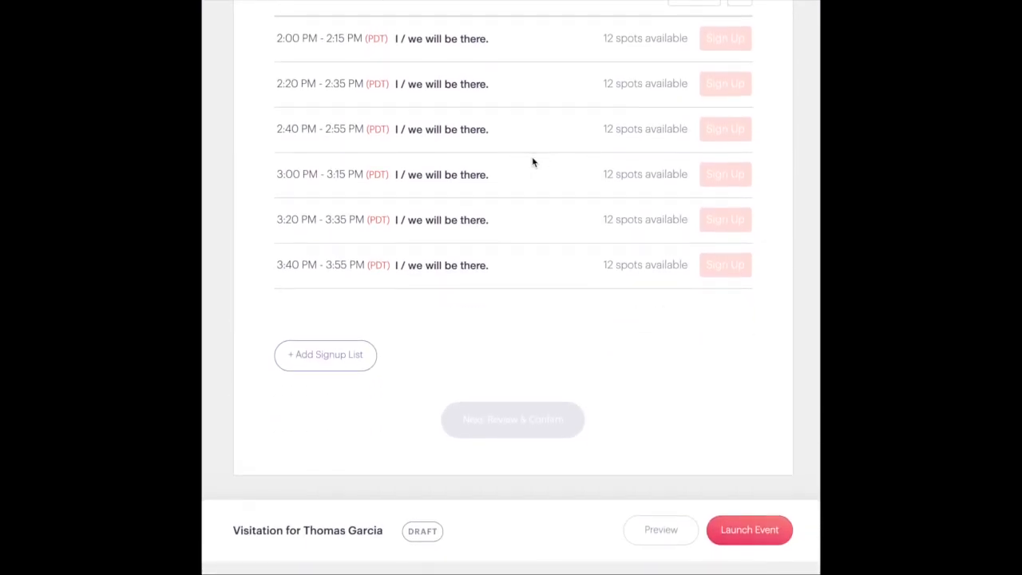
left_click(661, 545)
scroll(555, 388, "down", 8)
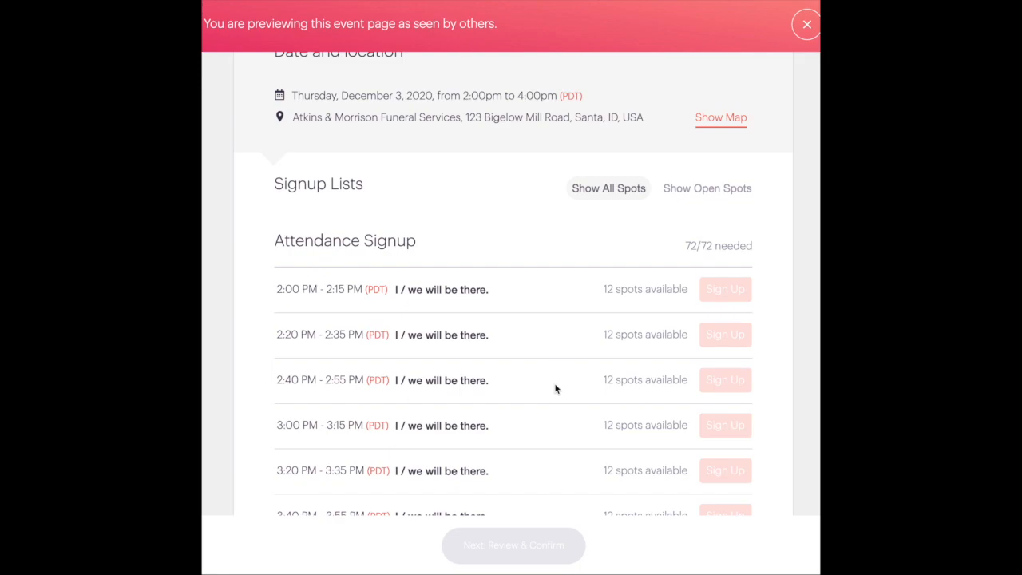
scroll(556, 389, "down", 3)
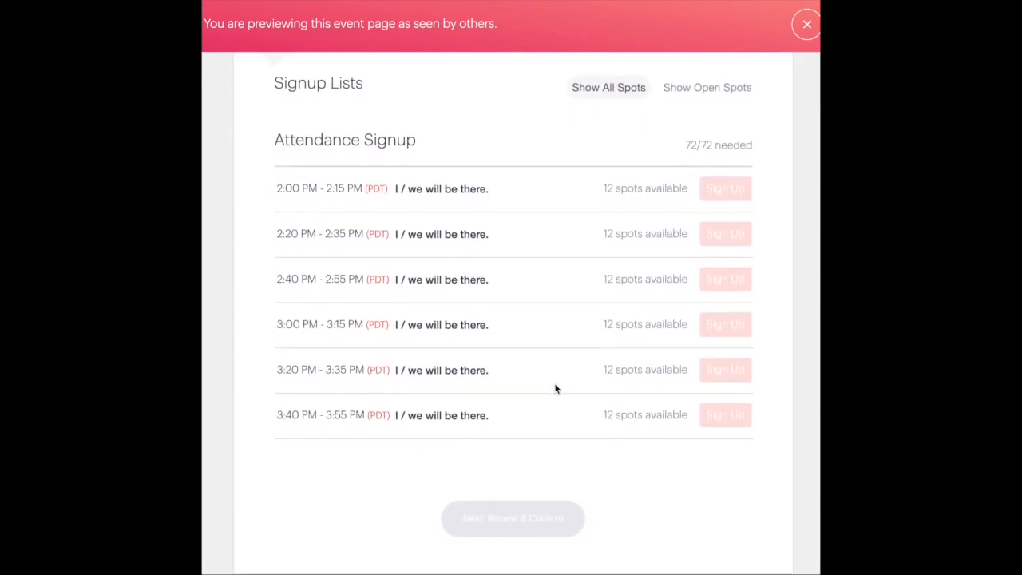
scroll(556, 389, "down", 3)
scroll(556, 389, "up", 4)
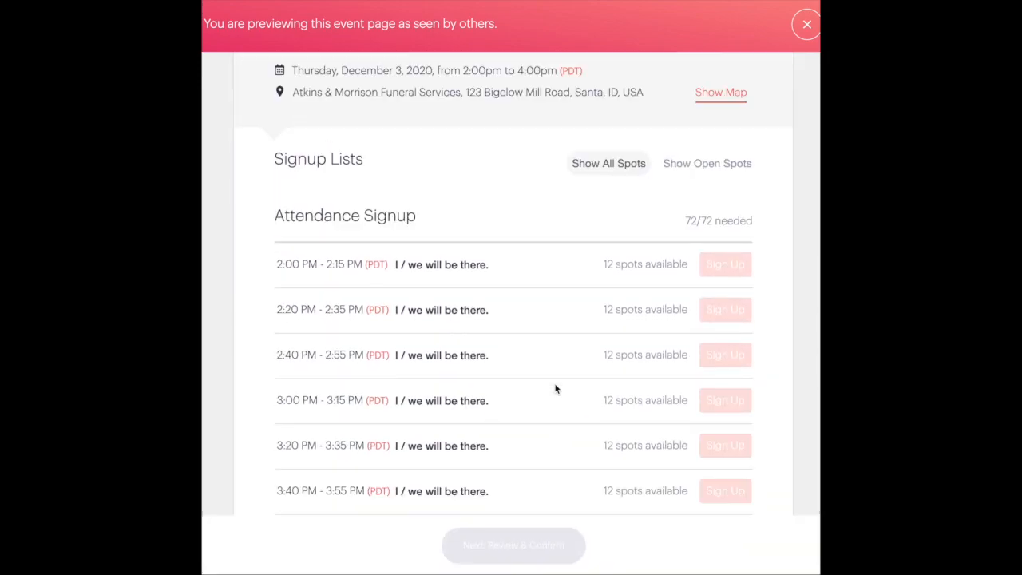
scroll(556, 389, "up", 5)
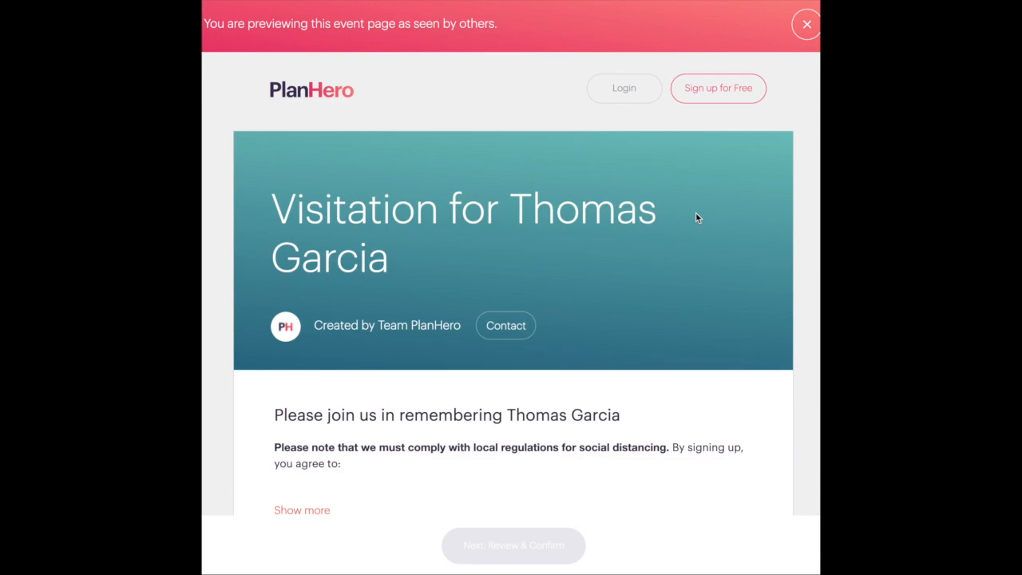
left_click(806, 25)
scroll(623, 229, "down", 10)
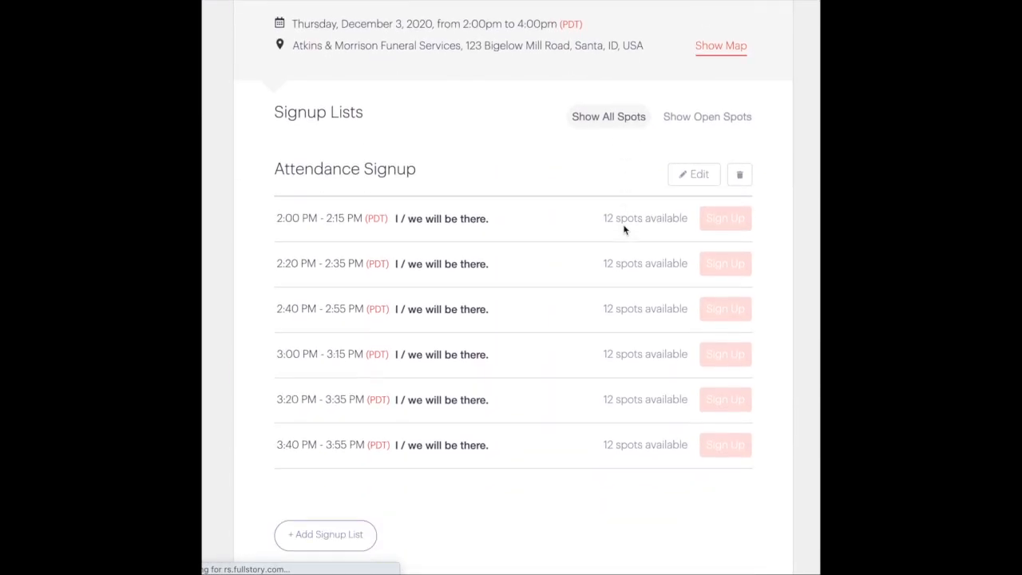
Launch the visitation event with its first invitee reminder set to 1 day before
left_click(746, 546)
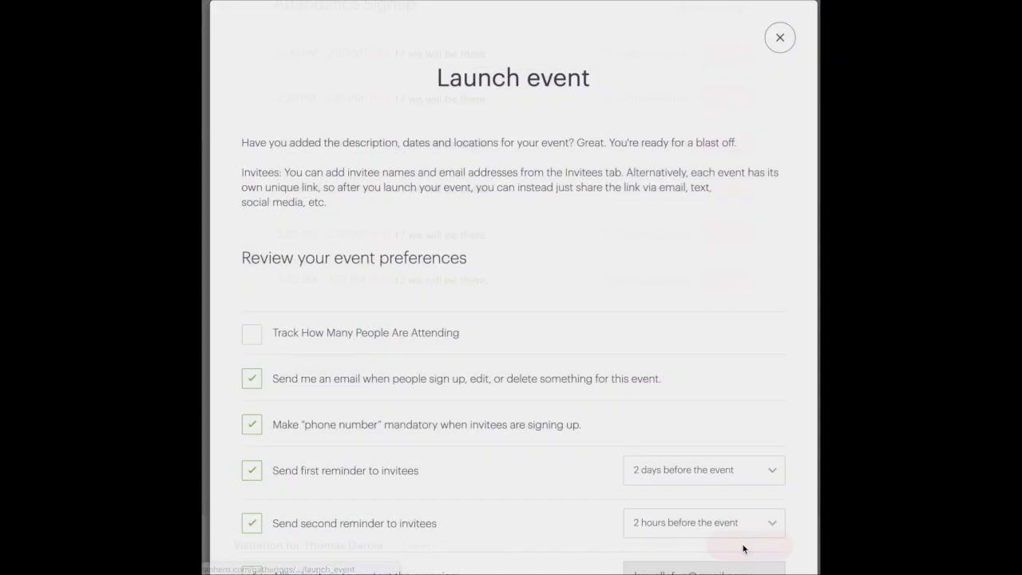
scroll(484, 398, "down", 3)
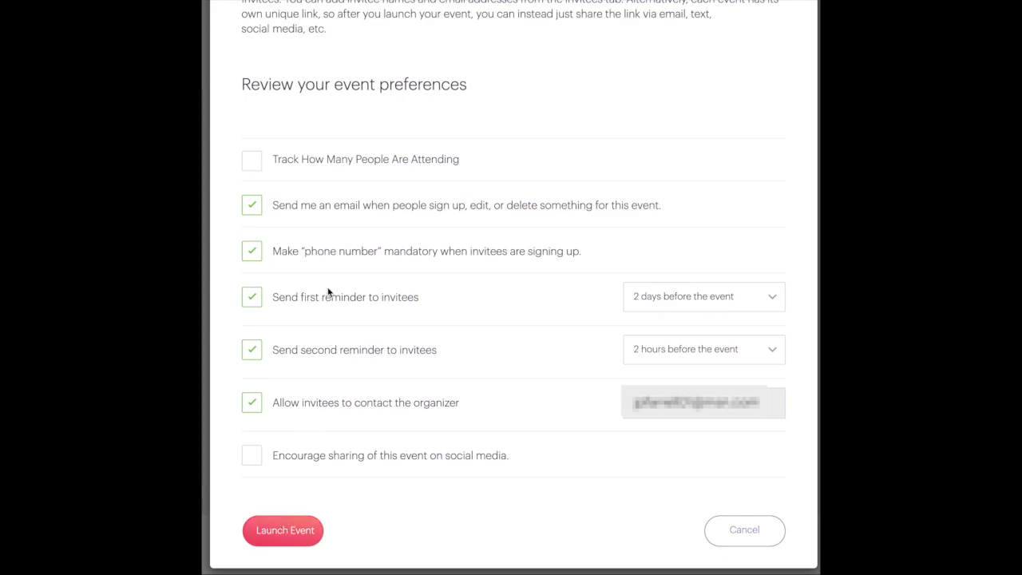
left_click(639, 297)
left_click(631, 284)
left_click(267, 531)
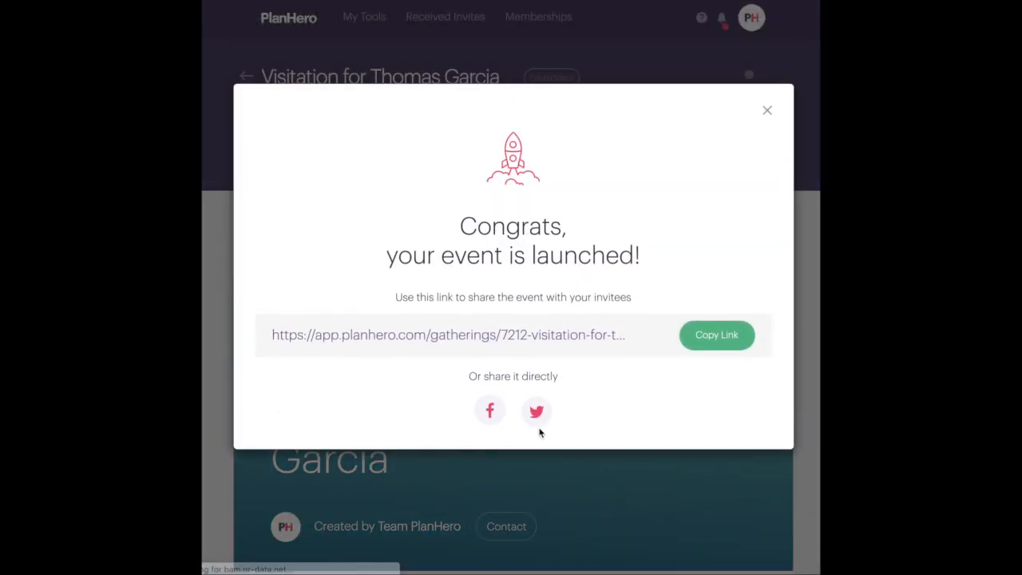
Copy the launched event's share link and dismiss the launch confirmation
left_click(703, 341)
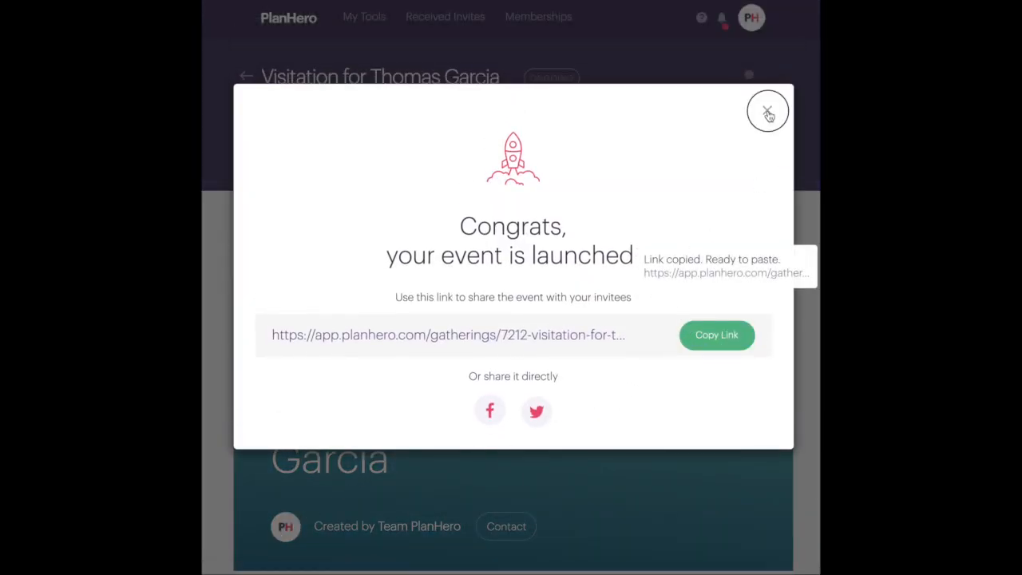
left_click(768, 113)
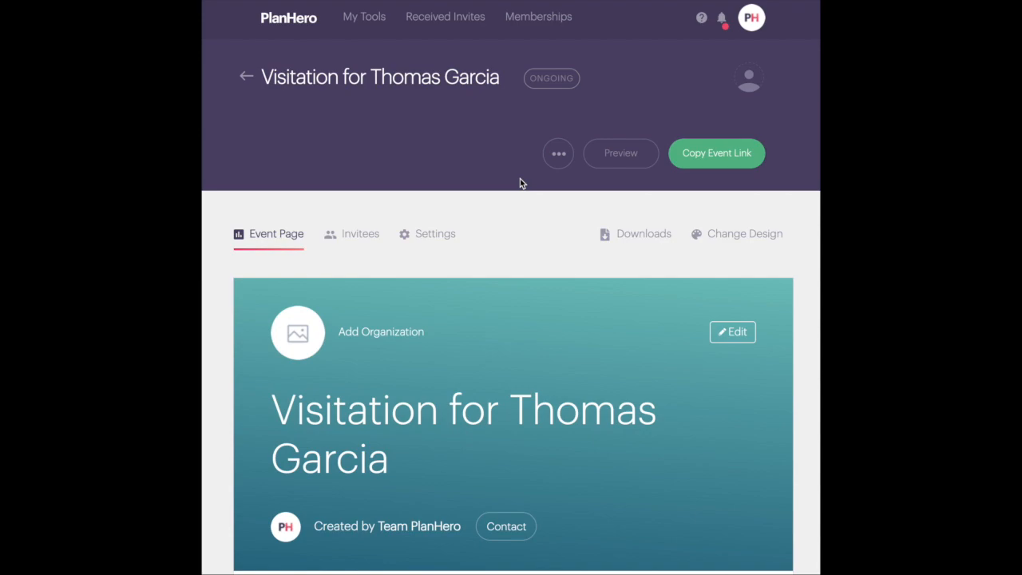
scroll(520, 179, "down", 5)
scroll(520, 183, "down", 6)
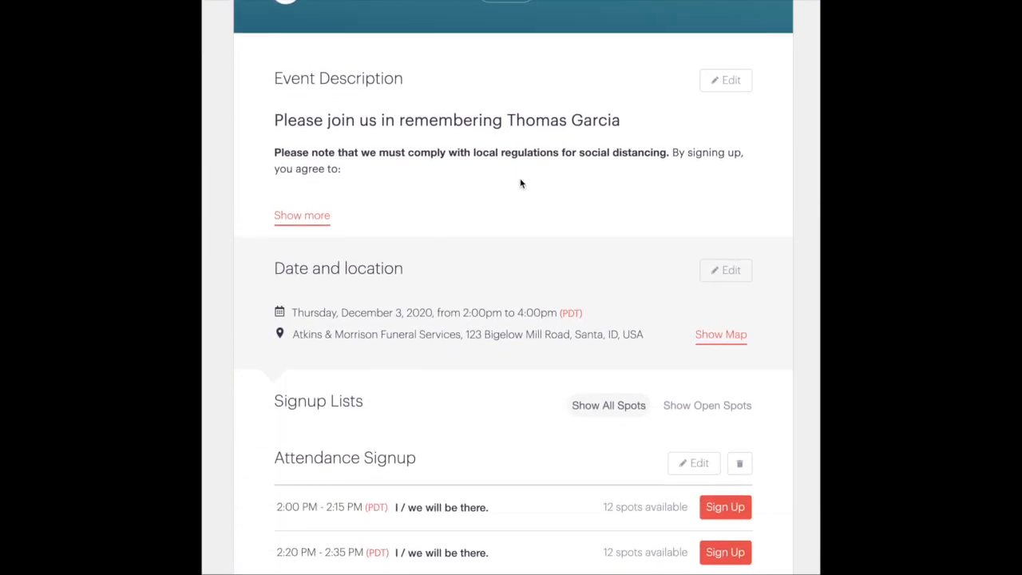
scroll(520, 183, "up", 11)
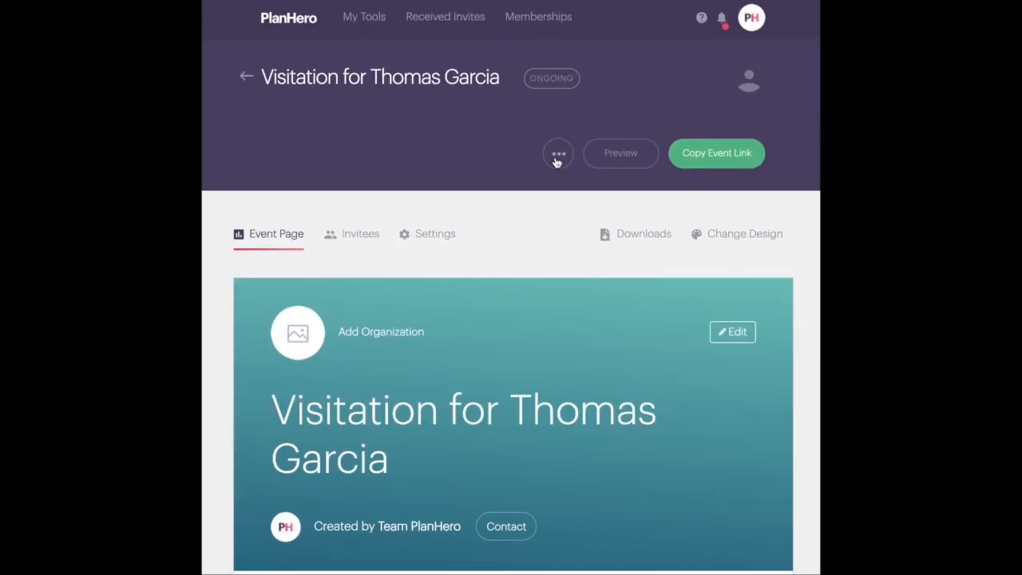
Return to the Signup Tool events list and open the teal event's options menu
left_click(558, 157)
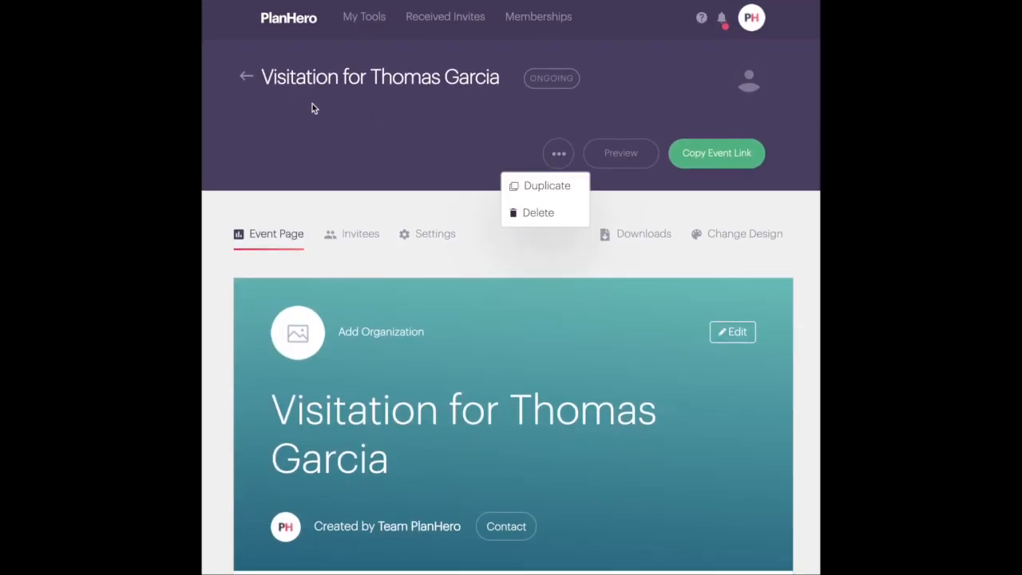
left_click(244, 77)
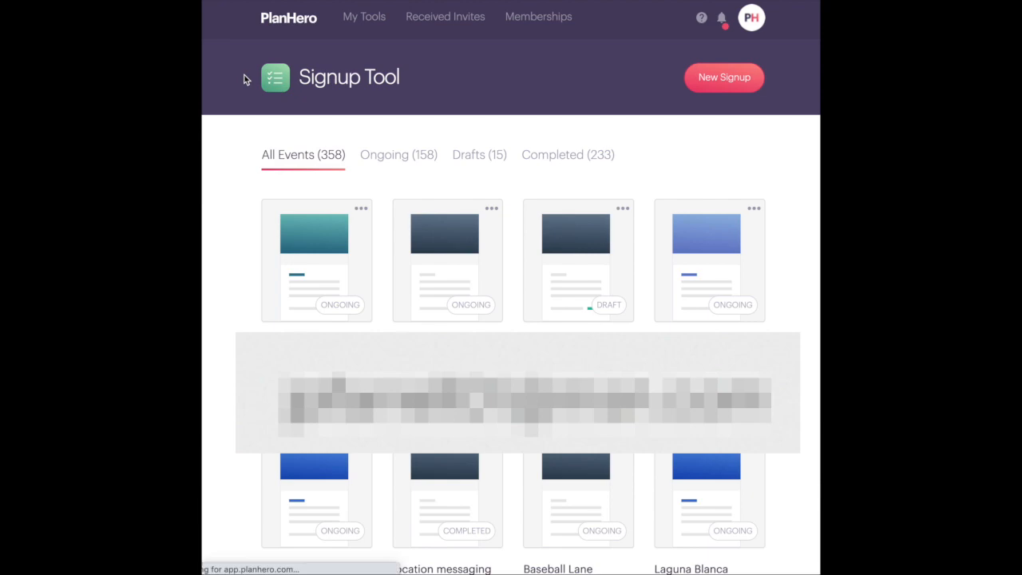
left_click(361, 210)
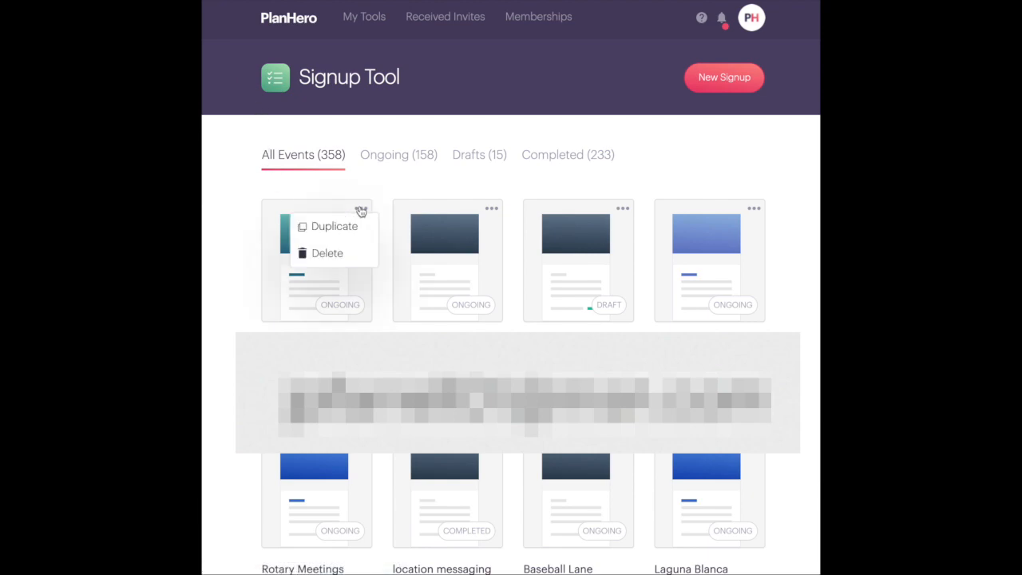